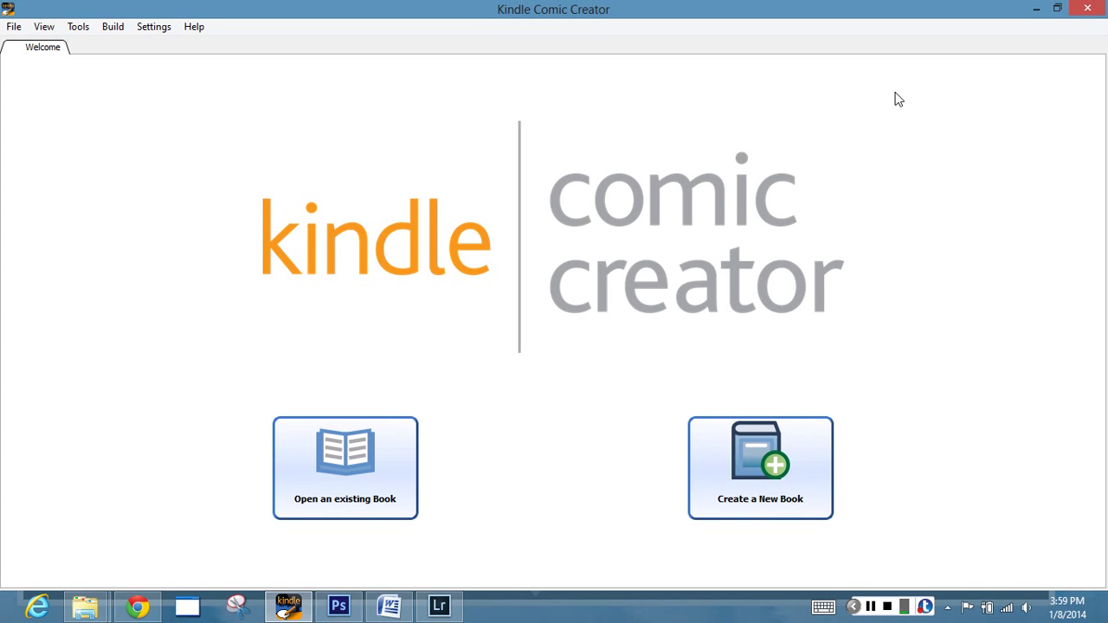
# Minimize Kindle Comic Creator to bring the Lightroom library of 129 page images into view
pyautogui.click(1035, 9)
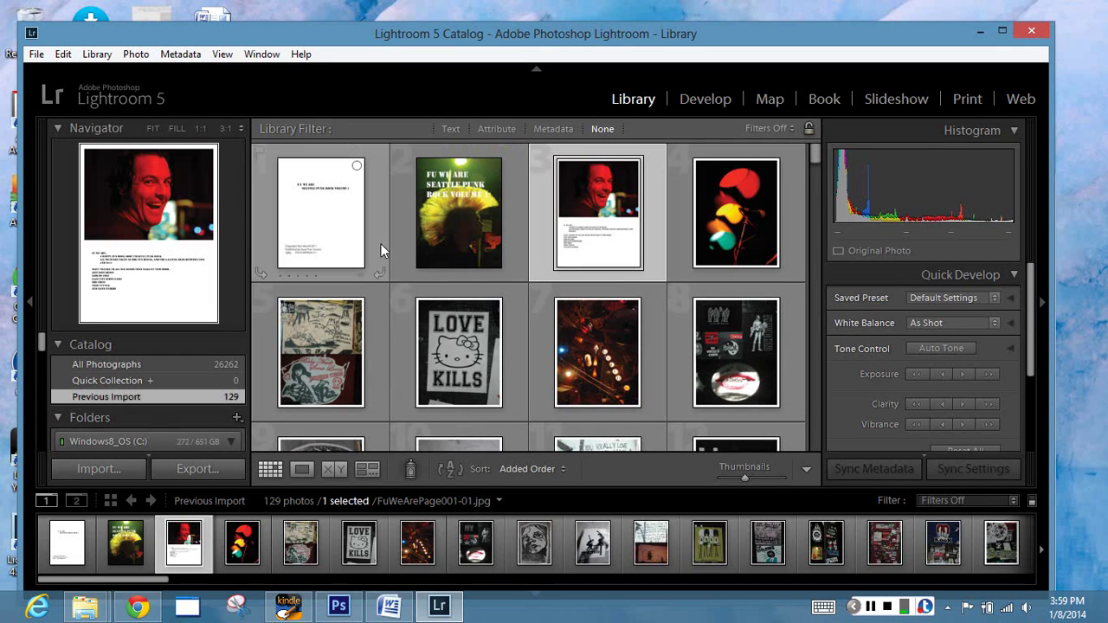
# Browse the imported page thumbnails, starting from the copyright page
pyautogui.press('Left')
pyautogui.press('Left')
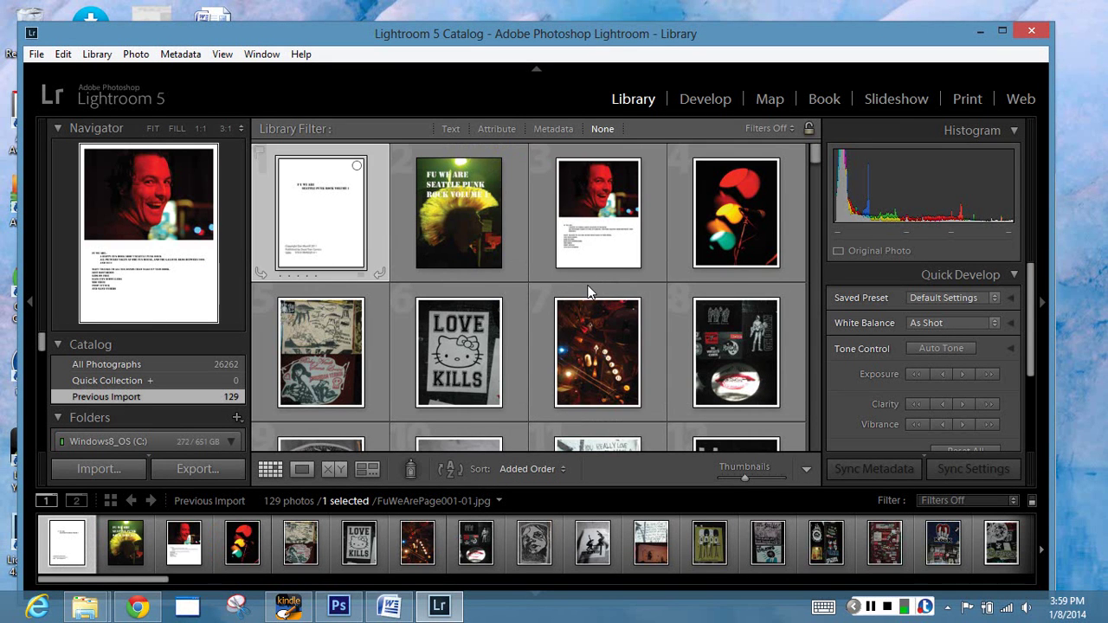
pyautogui.scroll(-5, 587, 284)
pyautogui.scroll(5, 587, 293)
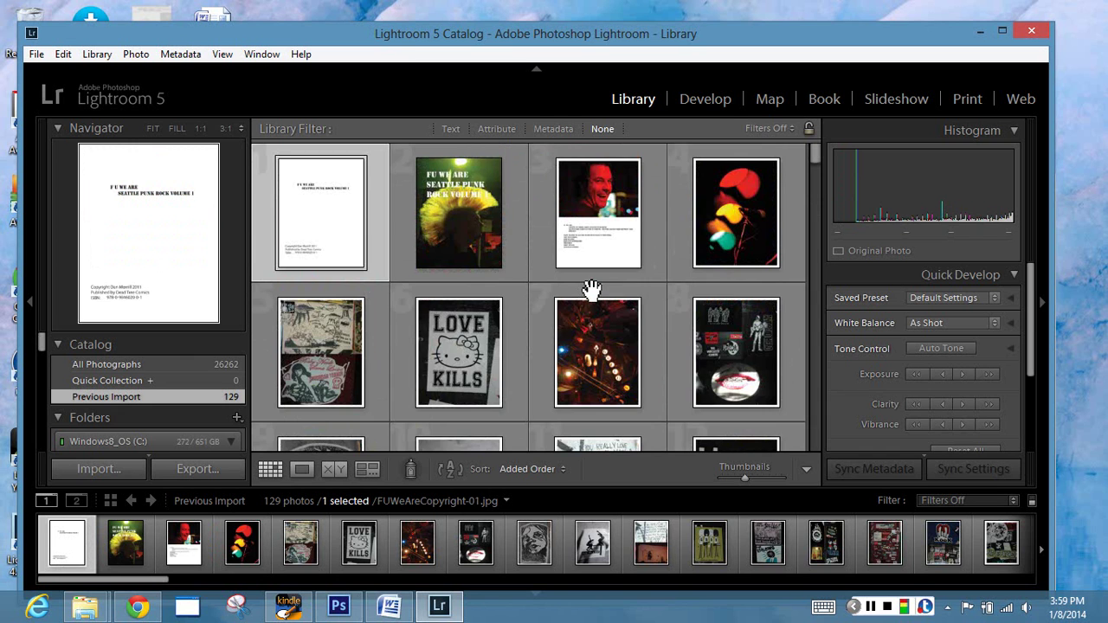
pyautogui.scroll(-5, 589, 290)
pyautogui.scroll(-8, 589, 292)
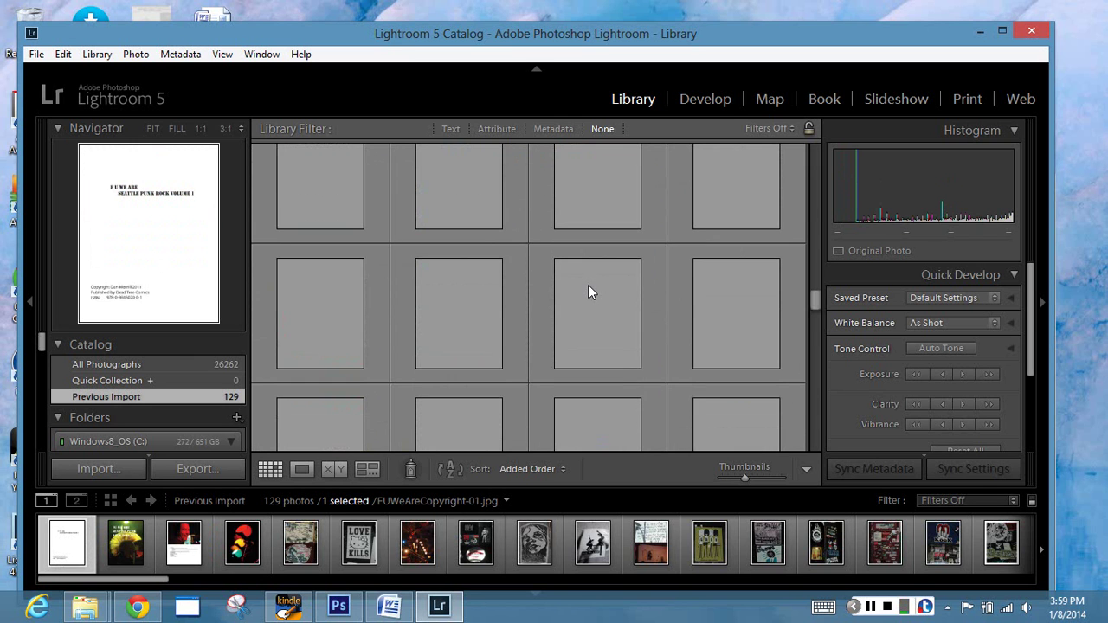
pyautogui.scroll(-3, 588, 292)
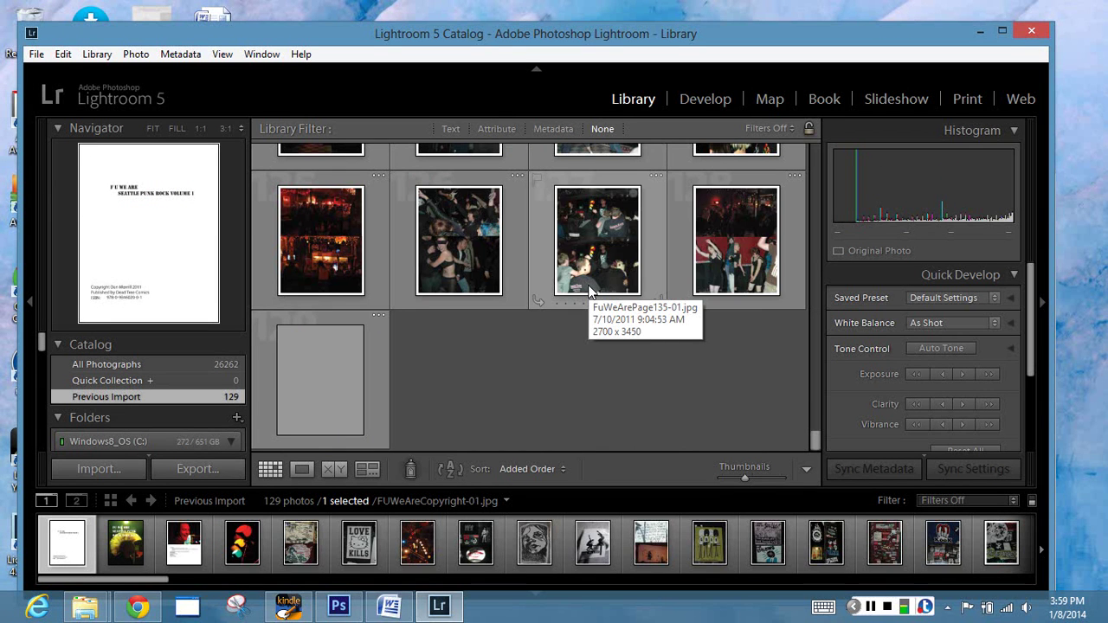
pyautogui.scroll(1, 588, 287)
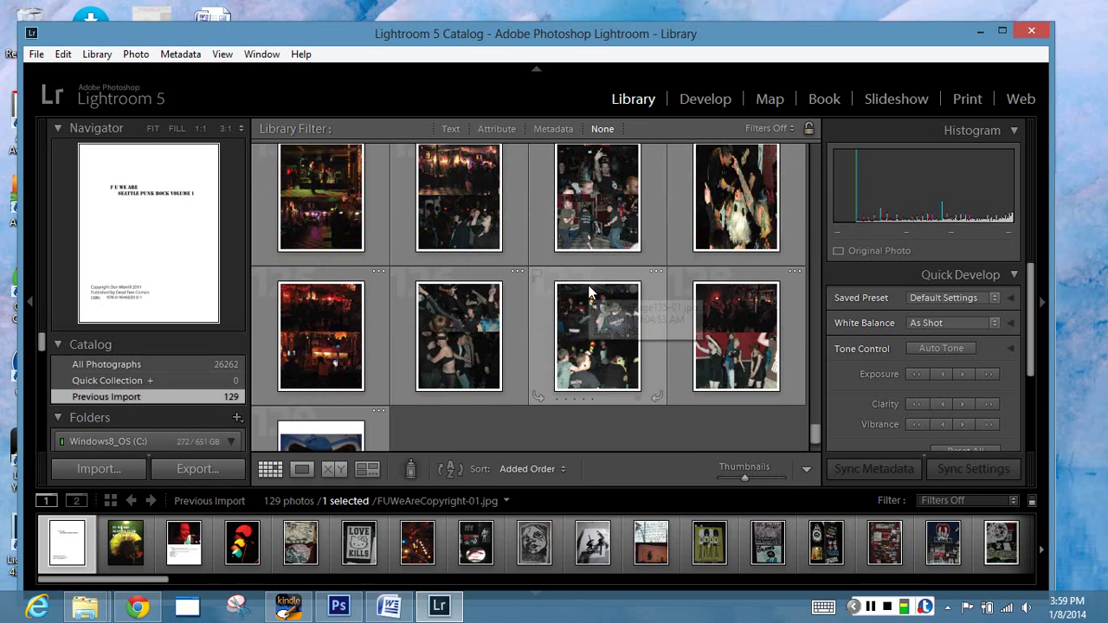
pyautogui.scroll(1, 588, 287)
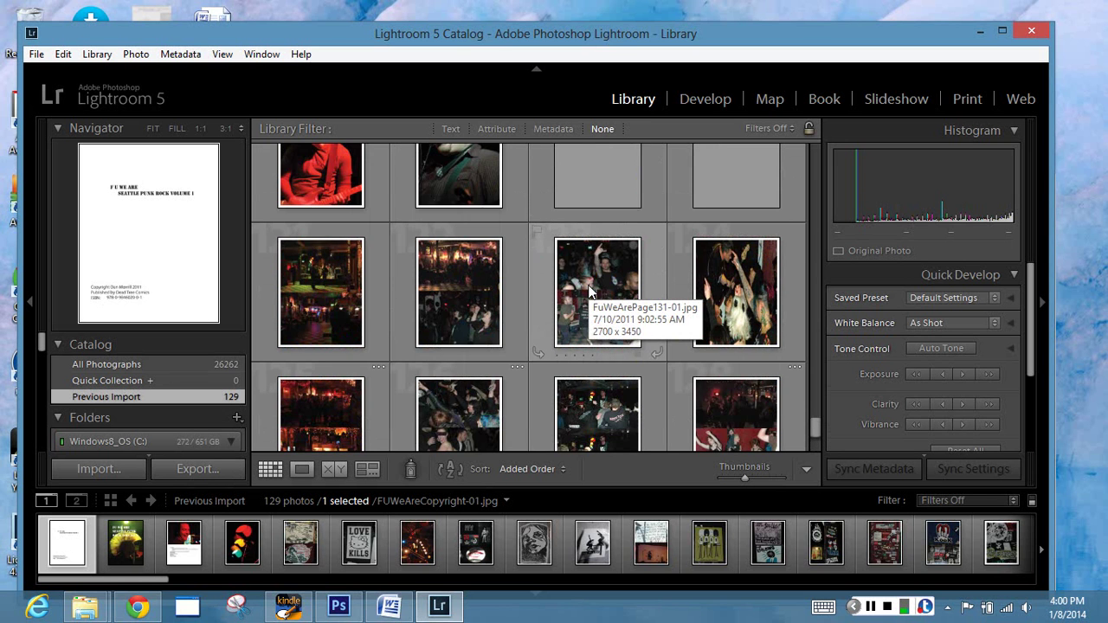
pyautogui.scroll(2, 588, 292)
pyautogui.scroll(1, 588, 292)
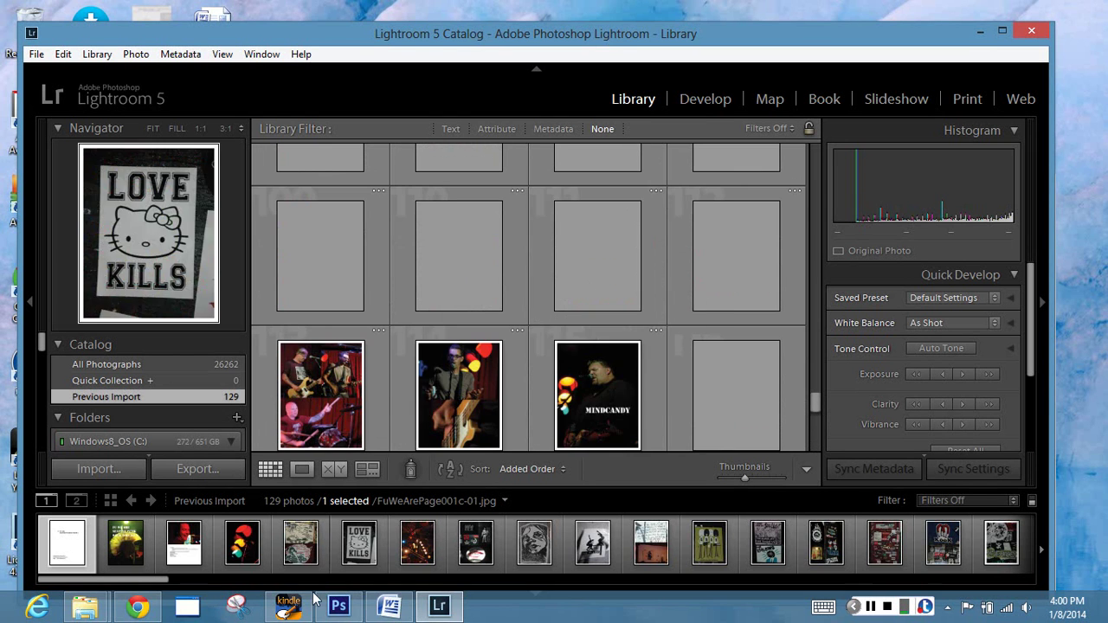
# Switch to Kindle Comic Creator and back, then select all 129 photos
pyautogui.click(288, 606)
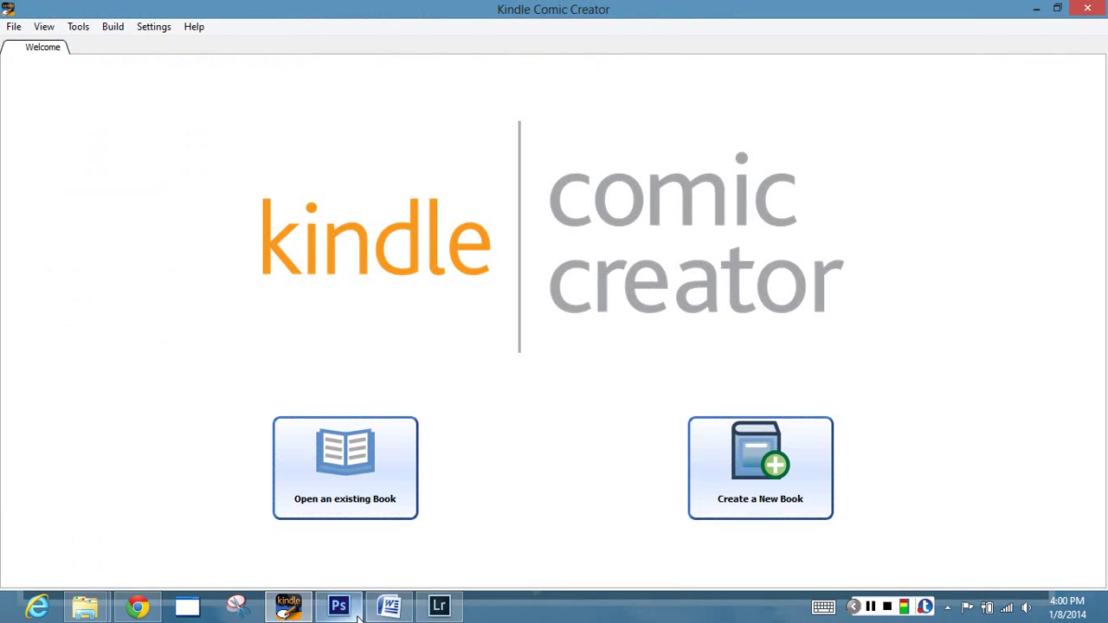
pyautogui.click(439, 606)
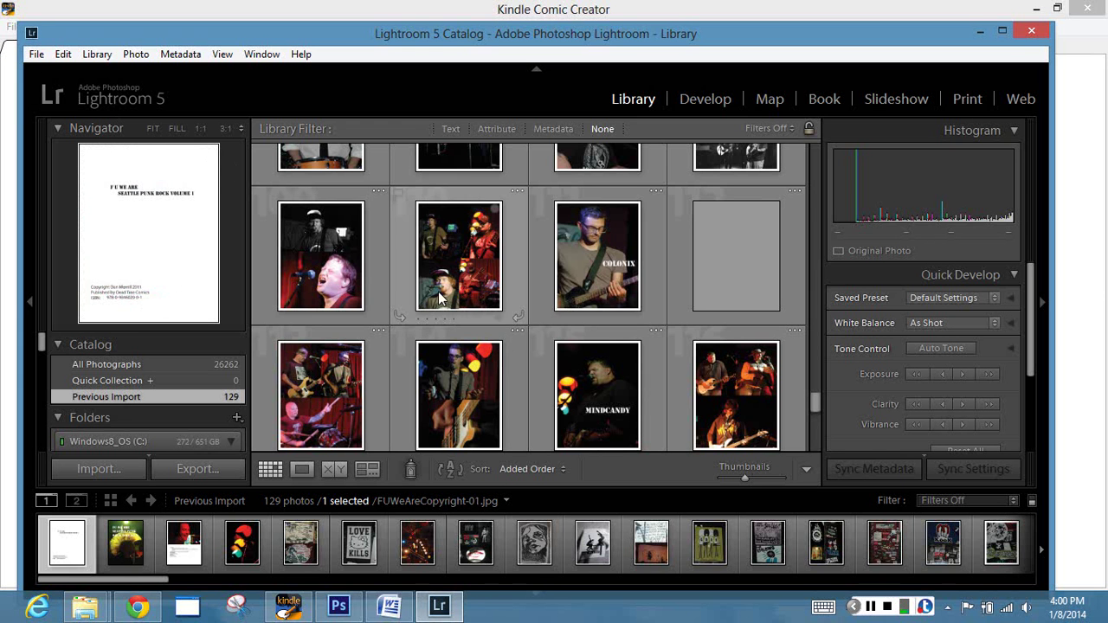
pyautogui.hotkey('ctrl', 'a')
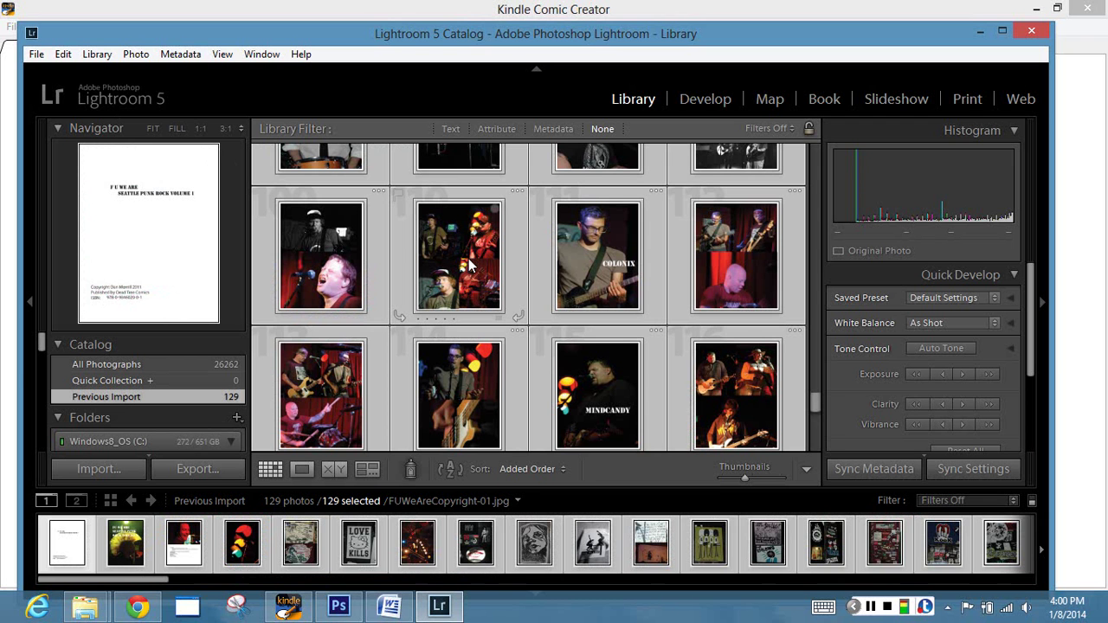
# Start exporting the selected photos with the Desktop FUWeAreExported folder as destination
pyautogui.click(36, 56)
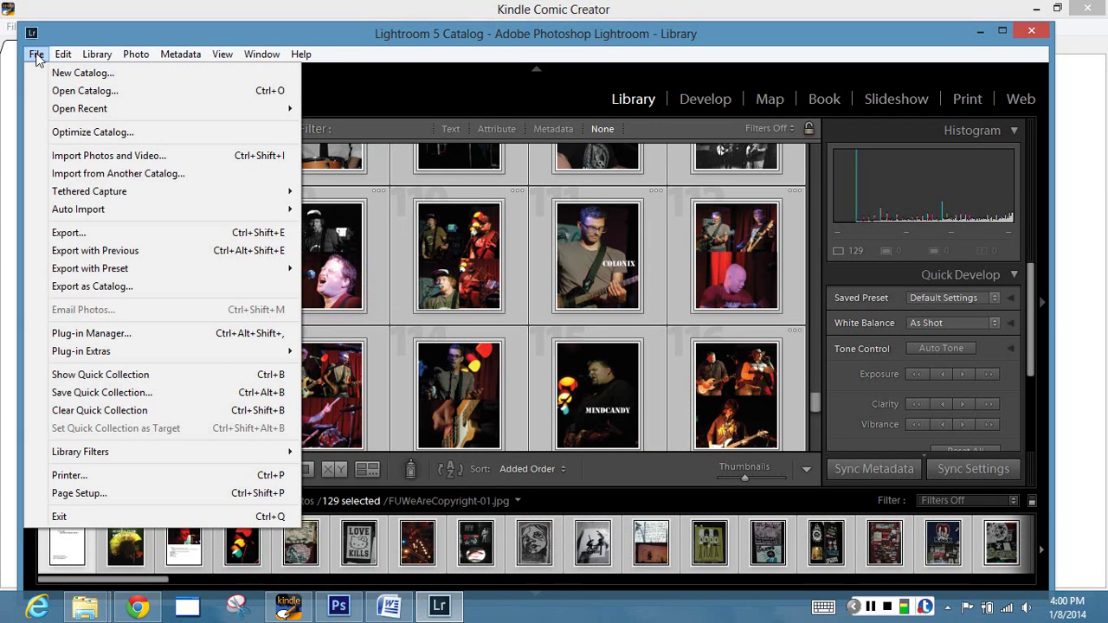
pyautogui.click(154, 237)
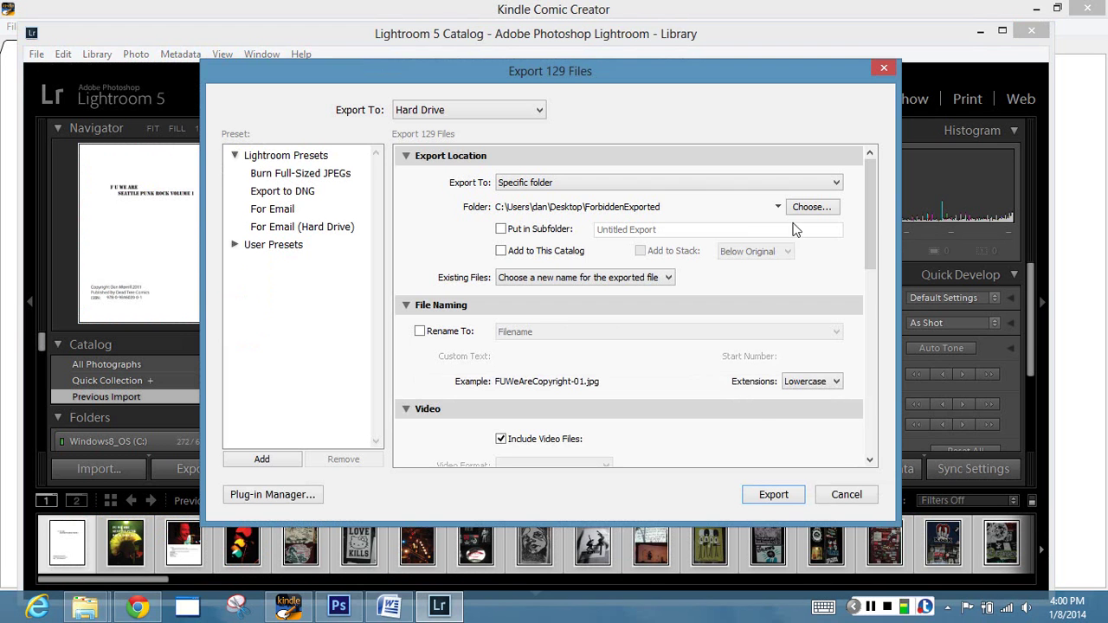
pyautogui.click(811, 208)
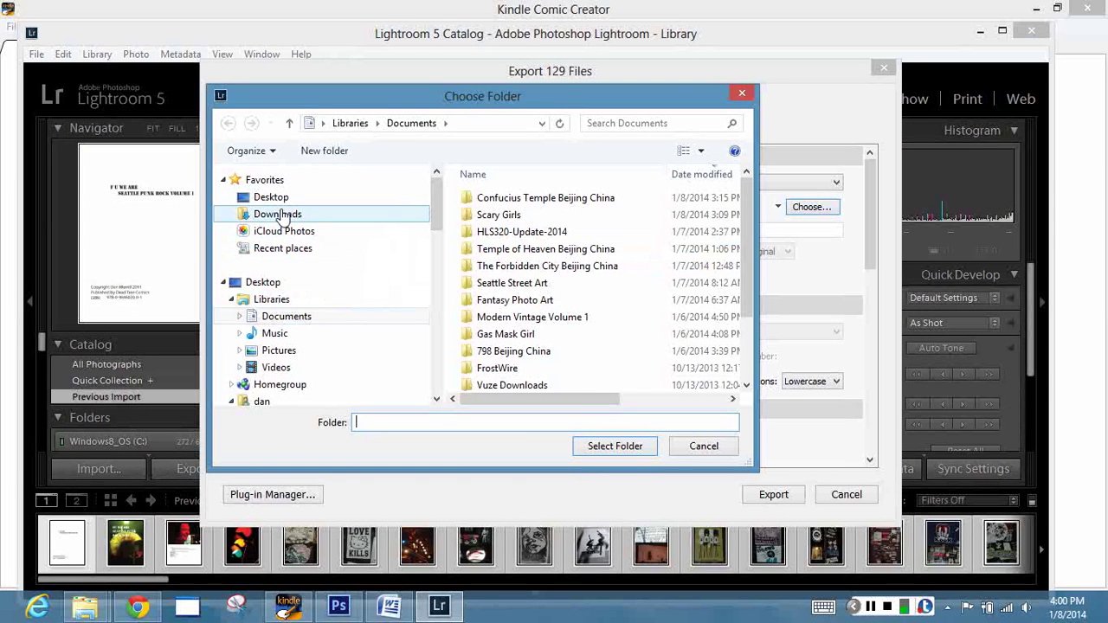
pyautogui.click(271, 197)
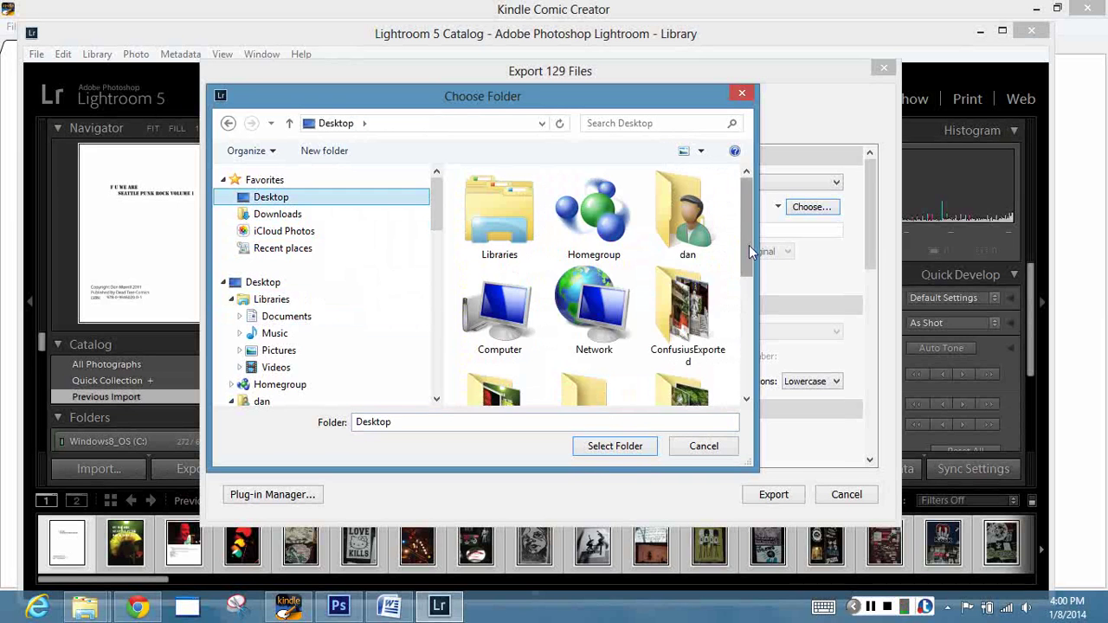
pyautogui.moveTo(749, 245); pyautogui.dragTo(741, 320)
pyautogui.click(593, 233)
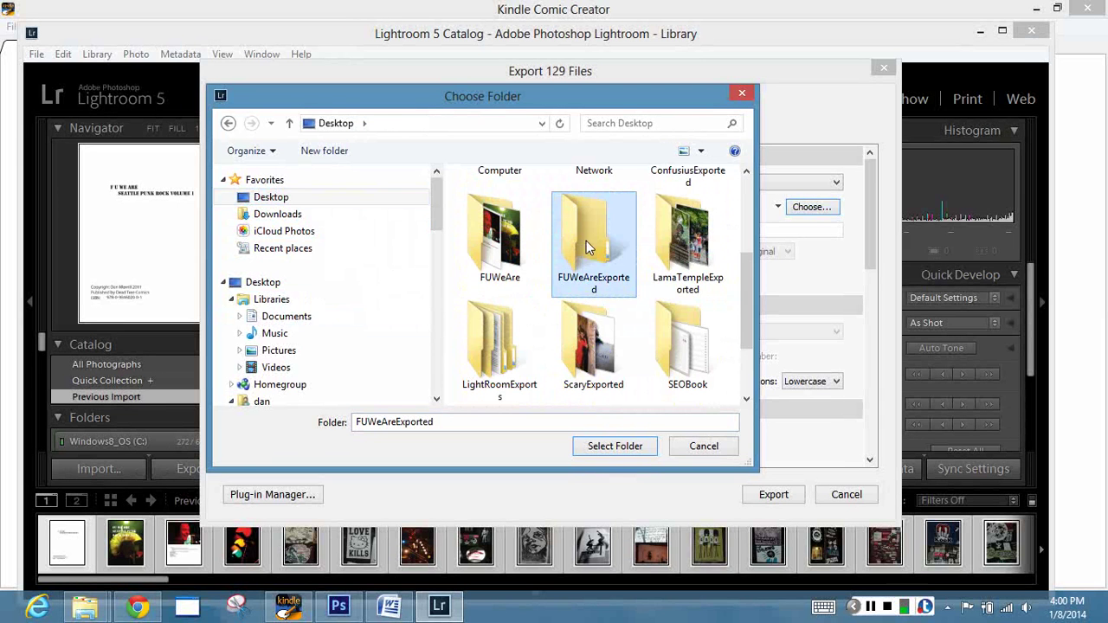
pyautogui.doubleClick(594, 234)
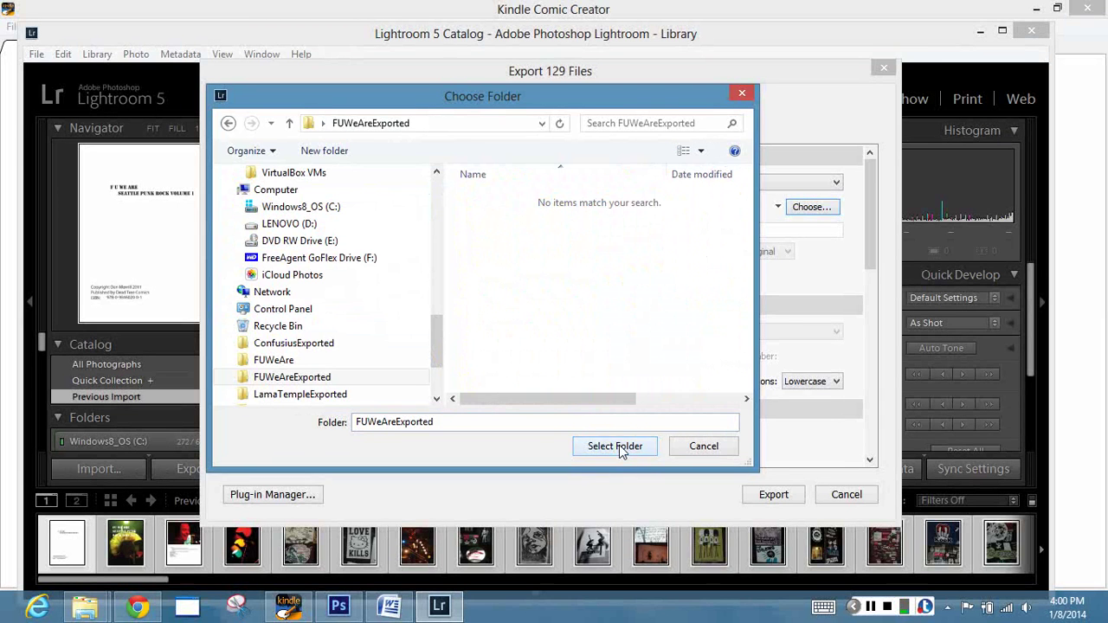
pyautogui.click(614, 445)
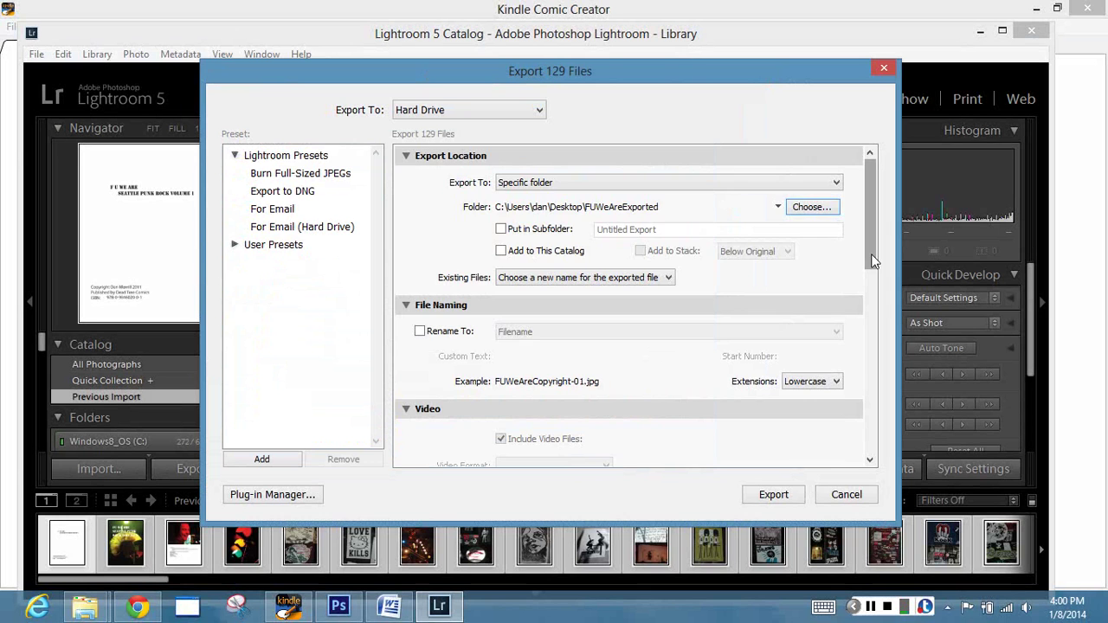
# Export the 129 photos as 800×1260 px, 96 ppi JPEGs capped at 126 K each
pyautogui.moveTo(872, 261); pyautogui.dragTo(865, 364)
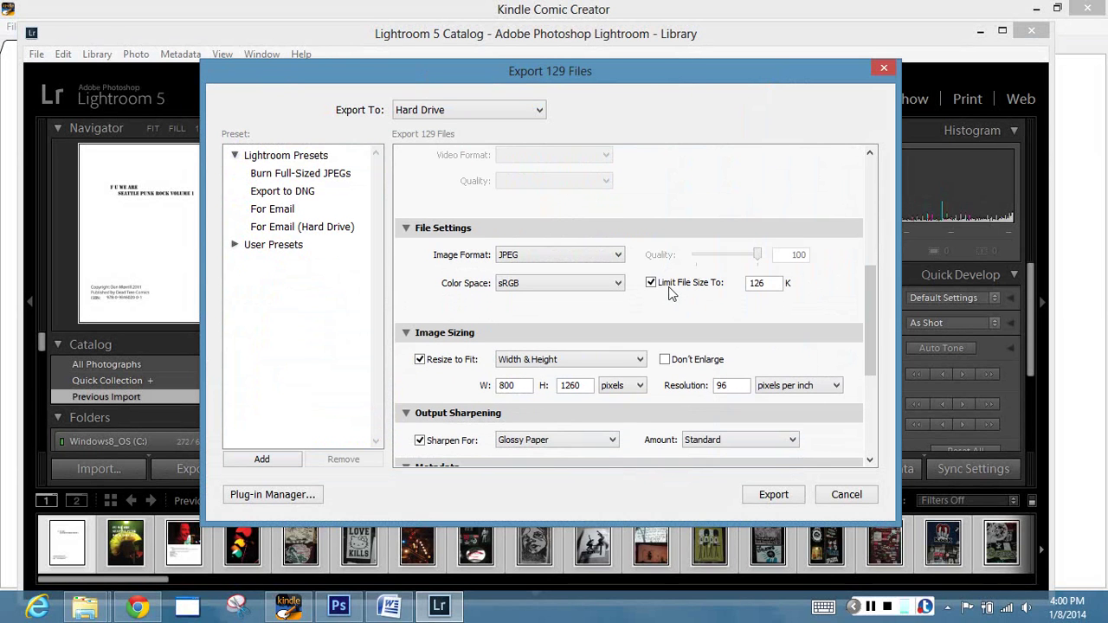
pyautogui.click(757, 283)
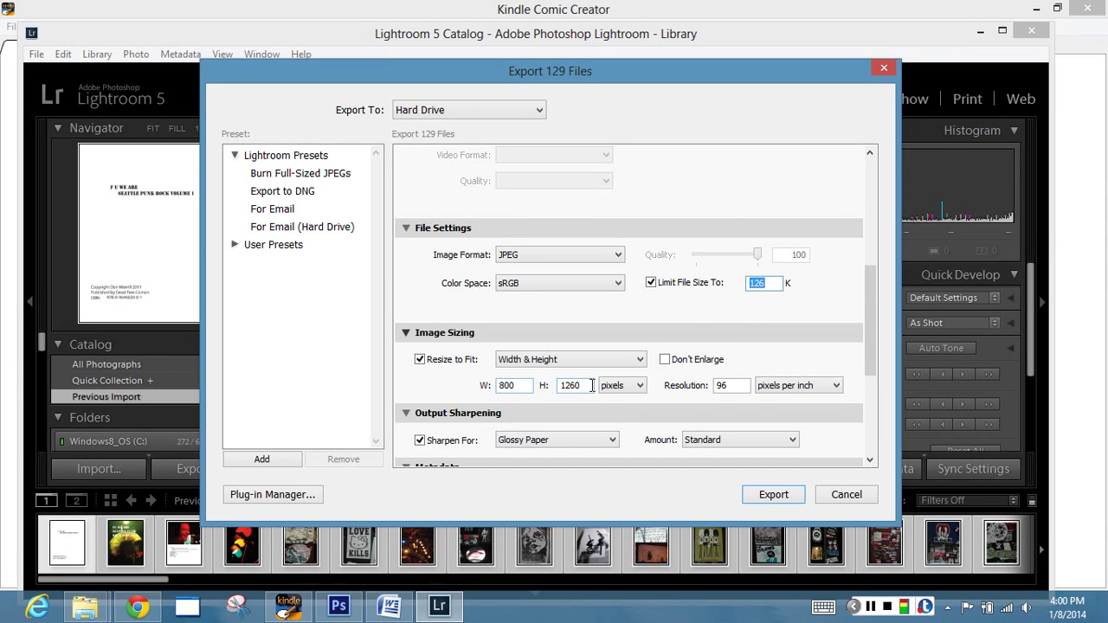
pyautogui.doubleClick(727, 385)
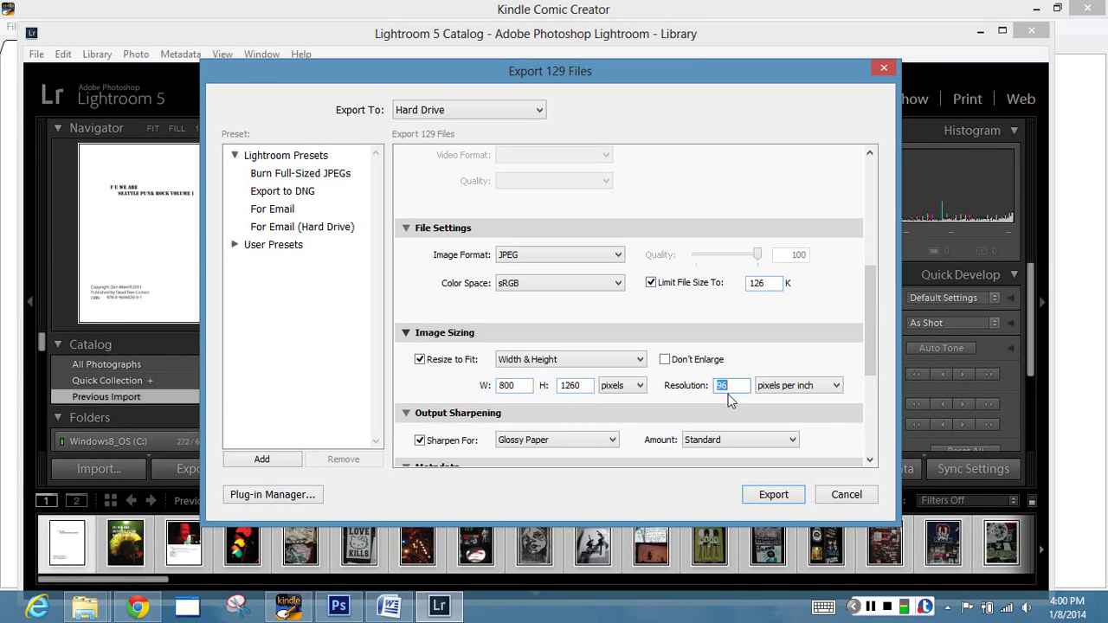
pyautogui.scroll(-3, 671, 402)
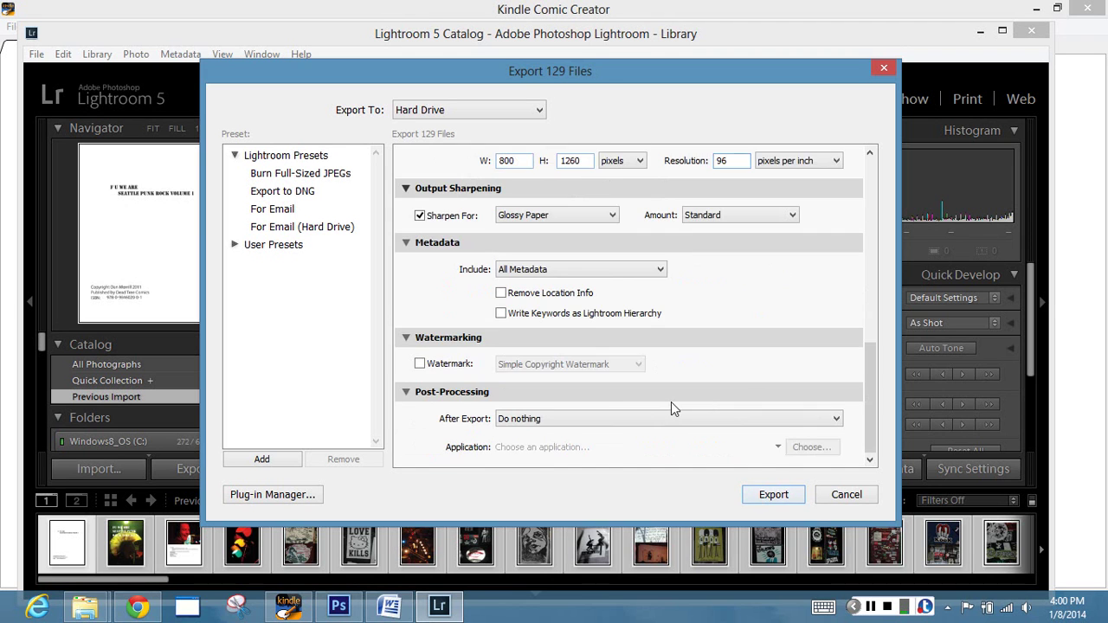
pyautogui.scroll(5, 671, 402)
pyautogui.scroll(-5, 671, 401)
pyautogui.click(772, 494)
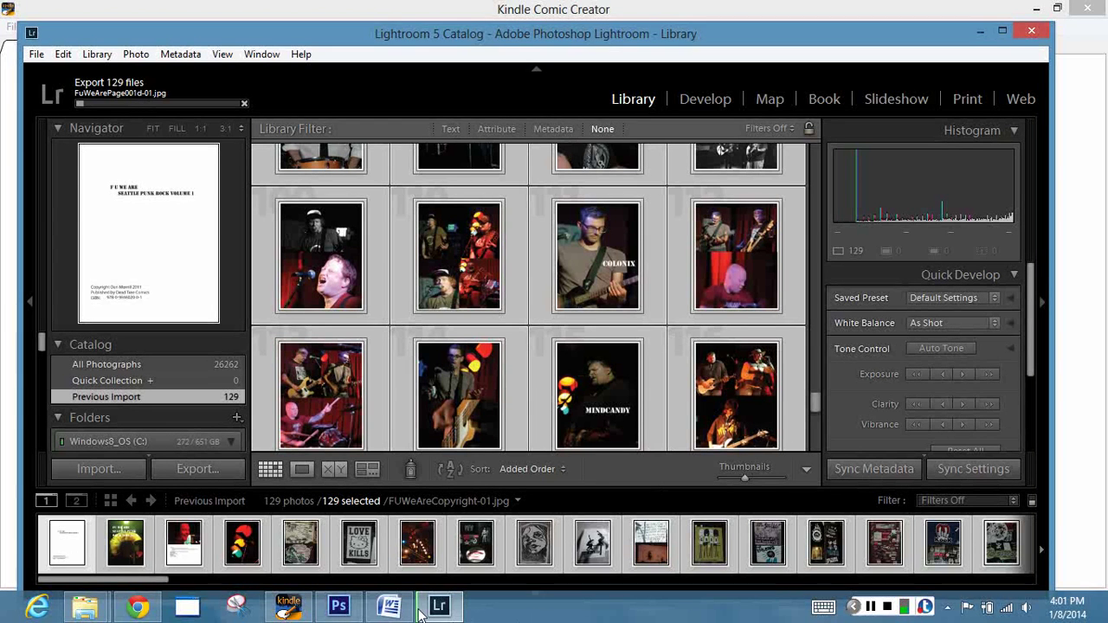
# Create a new English book with portrait, left-to-right pages and an 800×1280 px canvas
pyautogui.click(286, 608)
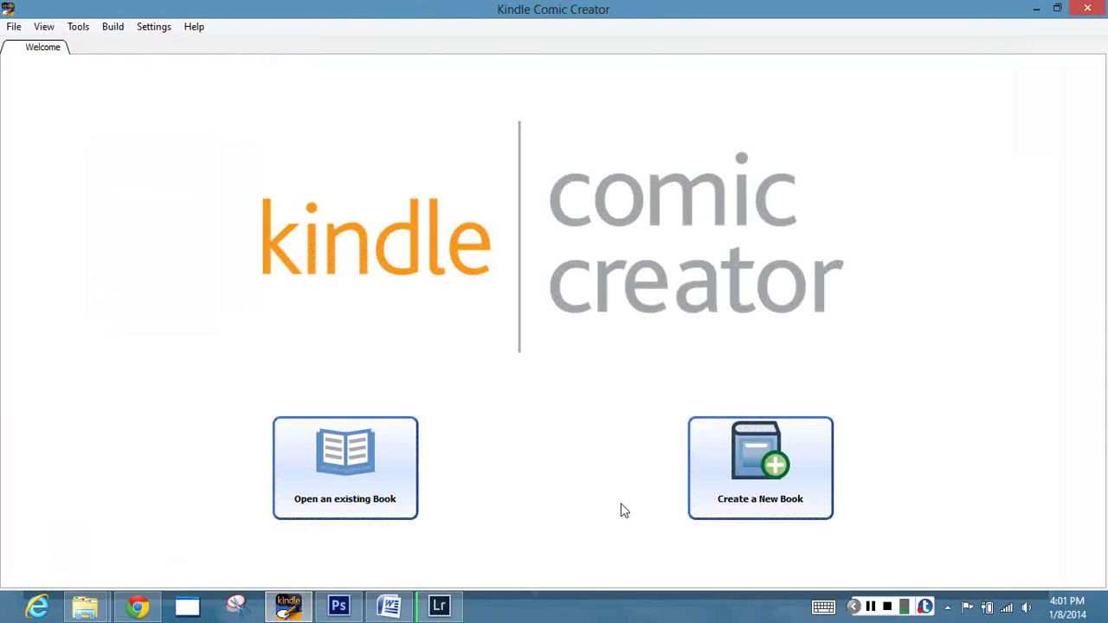
pyautogui.click(770, 465)
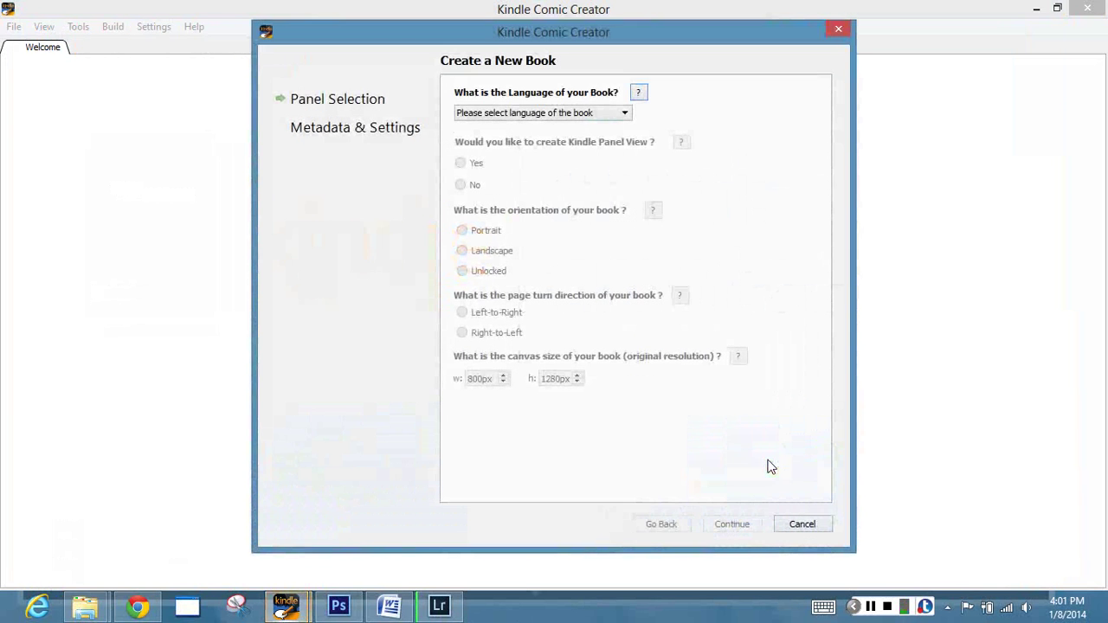
pyautogui.click(553, 114)
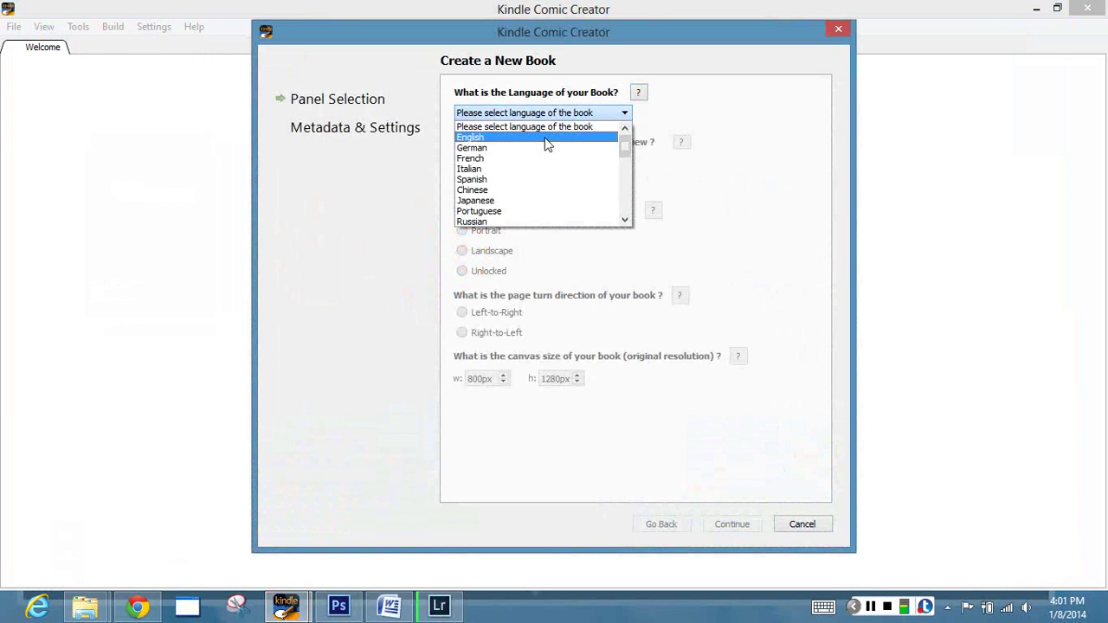
pyautogui.click(547, 138)
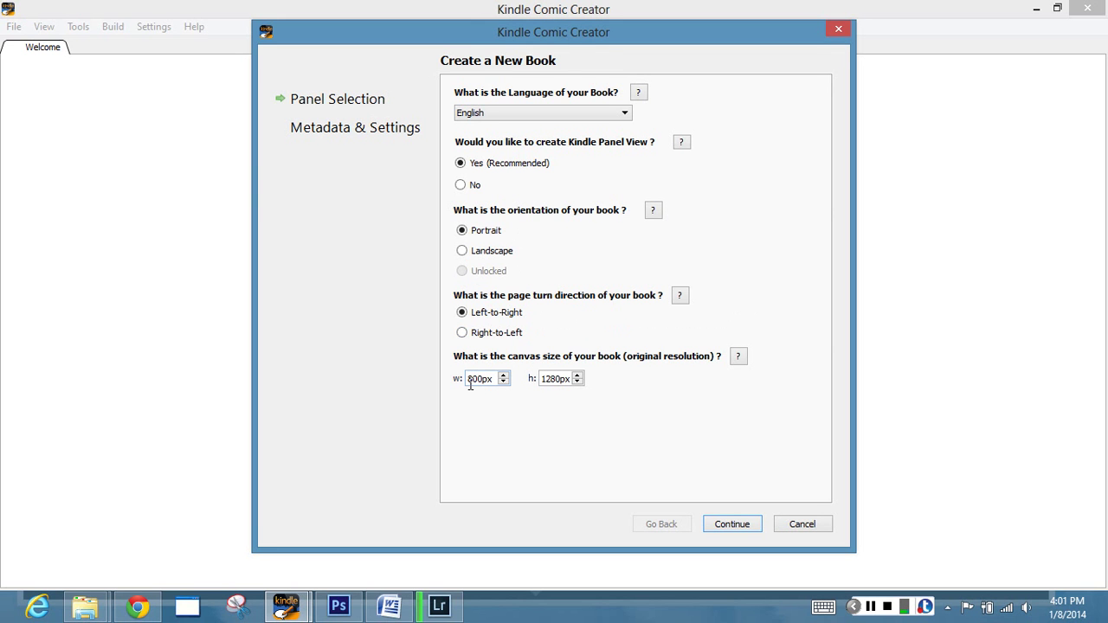
# Enter title 'FU We Area Seattle Punk Rock Volume 1', author and publisher 'Studio 5 Graphics'
pyautogui.click(731, 525)
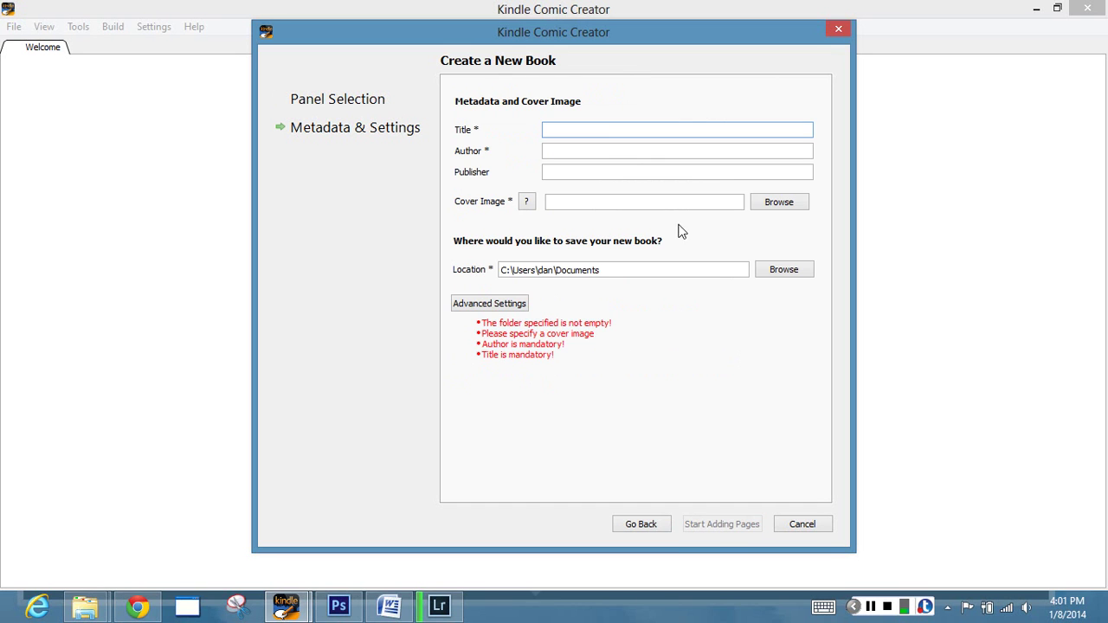
pyautogui.click(609, 134)
pyautogui.write('FU')
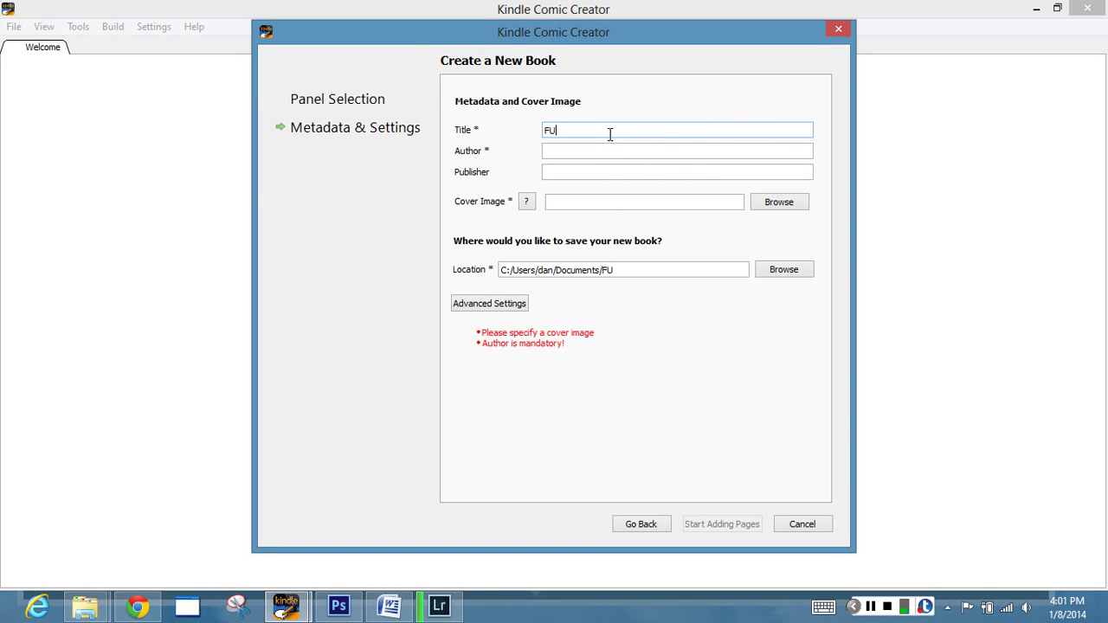
pyautogui.write(' We Area Seattle Punk Rock ')
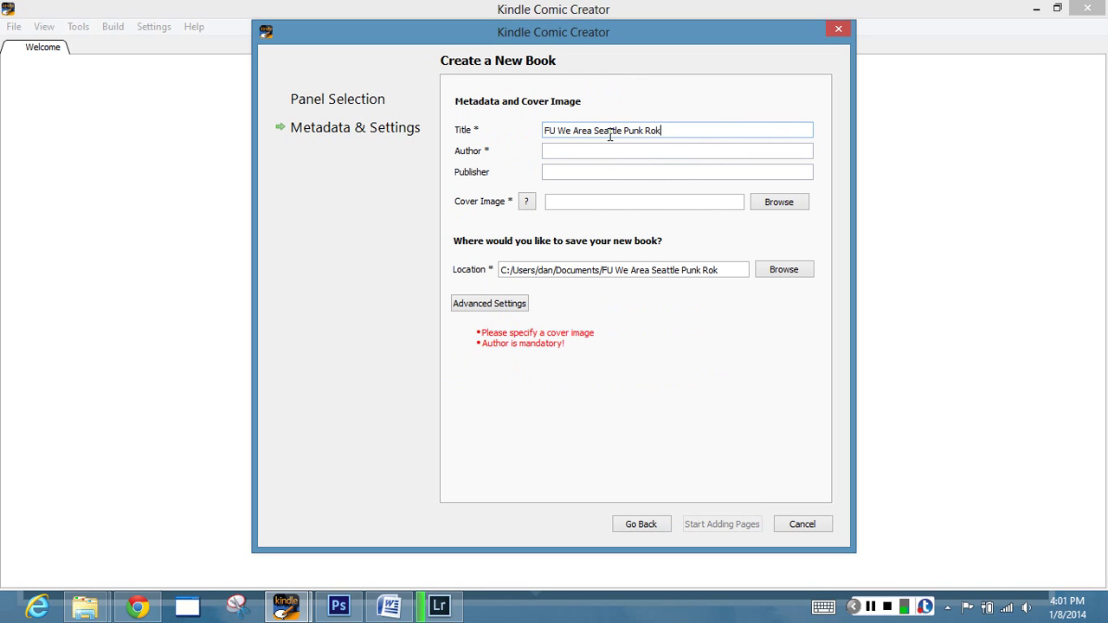
pyautogui.write('Volume 1')
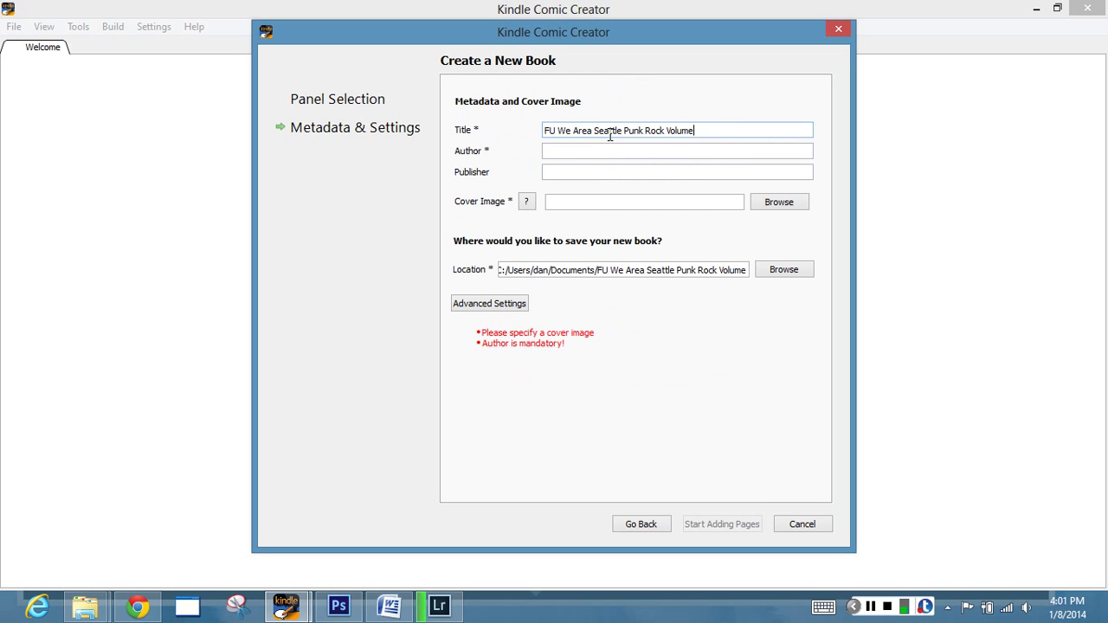
pyautogui.press('Tab')
pyautogui.write('Studio 5')
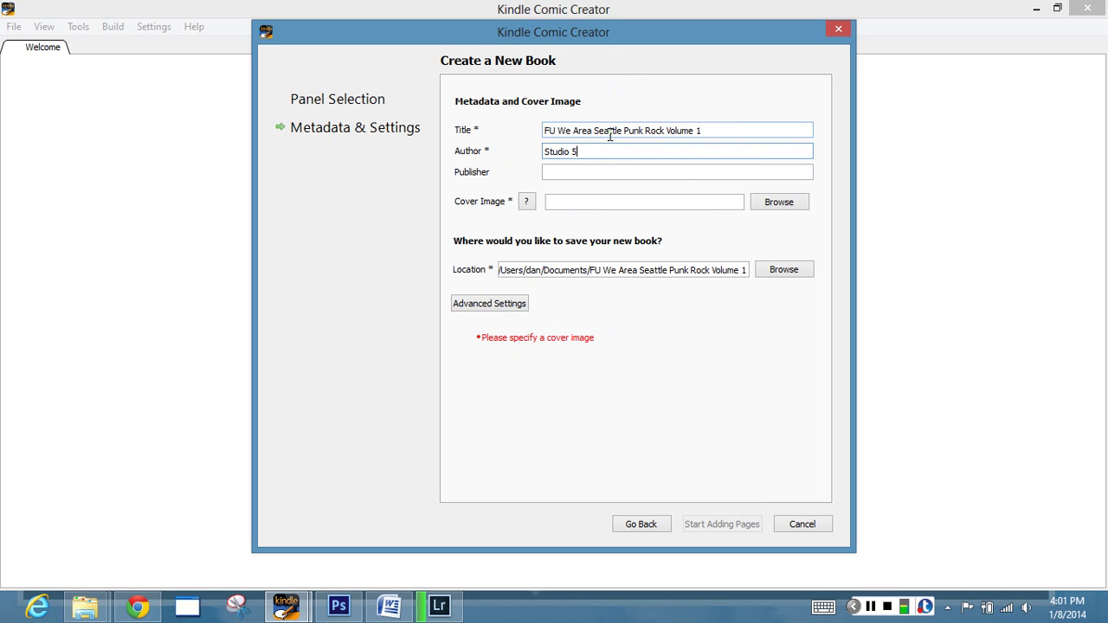
pyautogui.write(' Graphics')
pyautogui.press('Tab')
pyautogui.write('S')
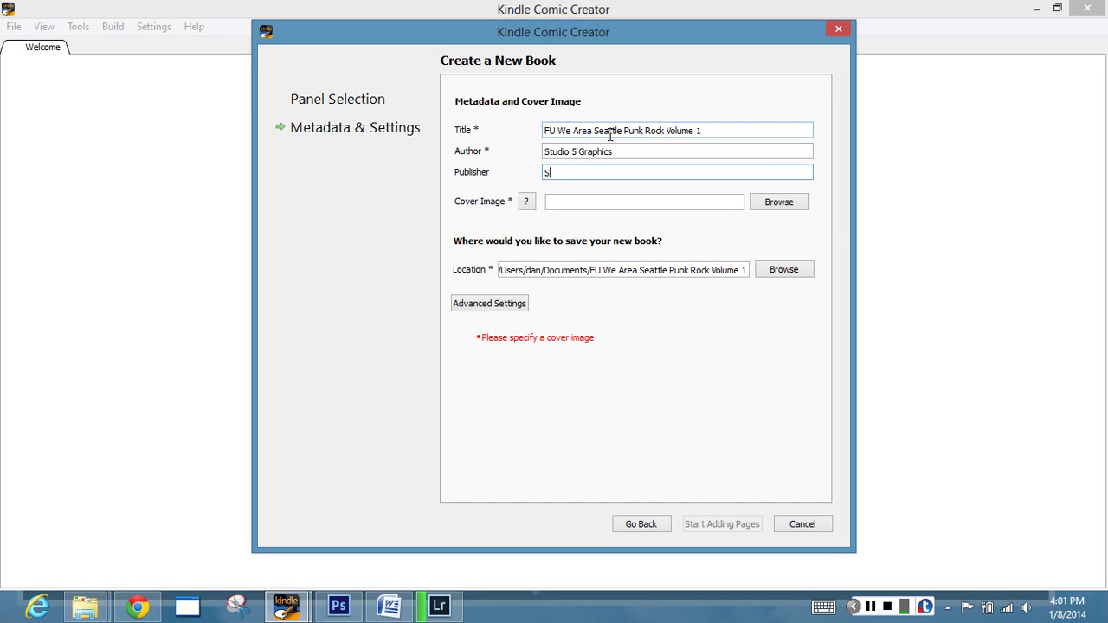
pyautogui.write('tudio 5 Graphics')
# Set FUWeAreExported/FUWeAreCover2.jpg as the cover, create the book, and browse Desktop for pages
pyautogui.click(770, 209)
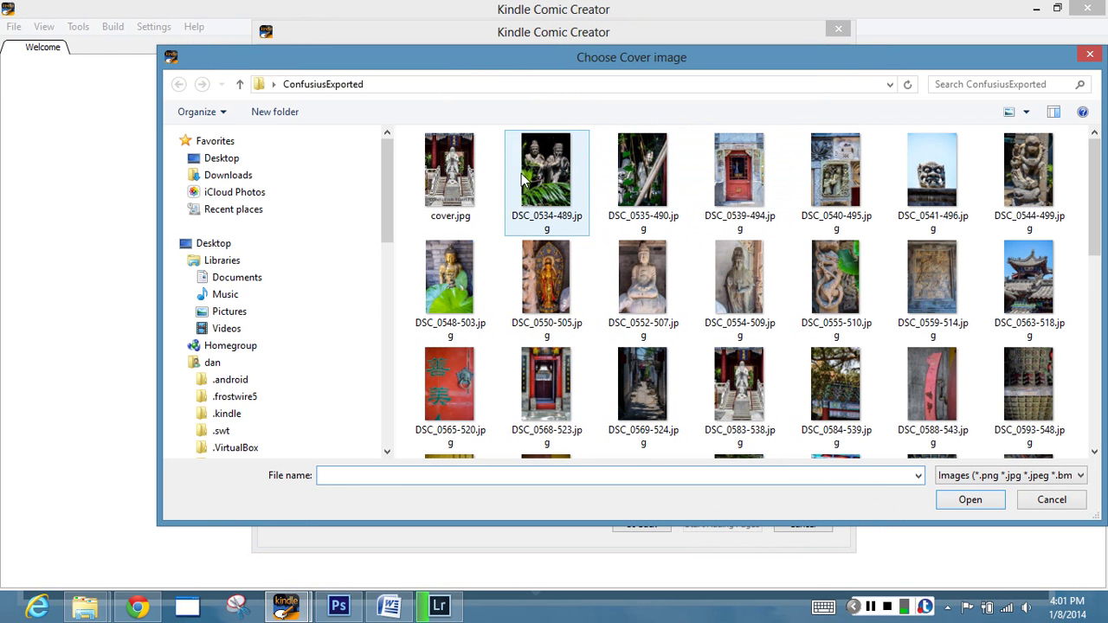
pyautogui.click(223, 161)
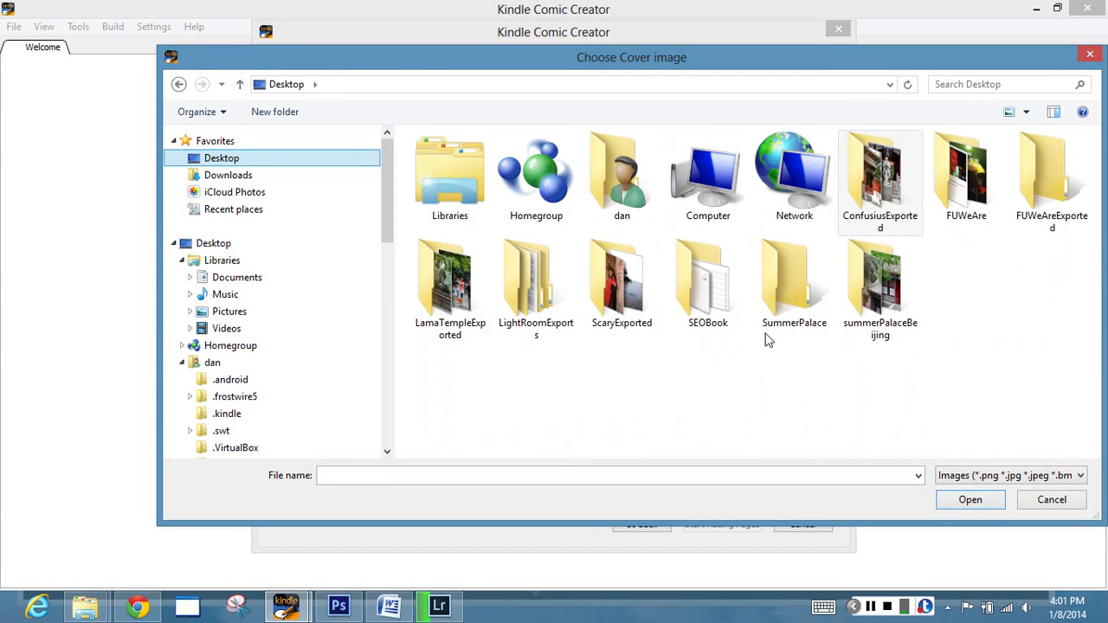
pyautogui.click(1018, 206)
pyautogui.doubleClick(1021, 193)
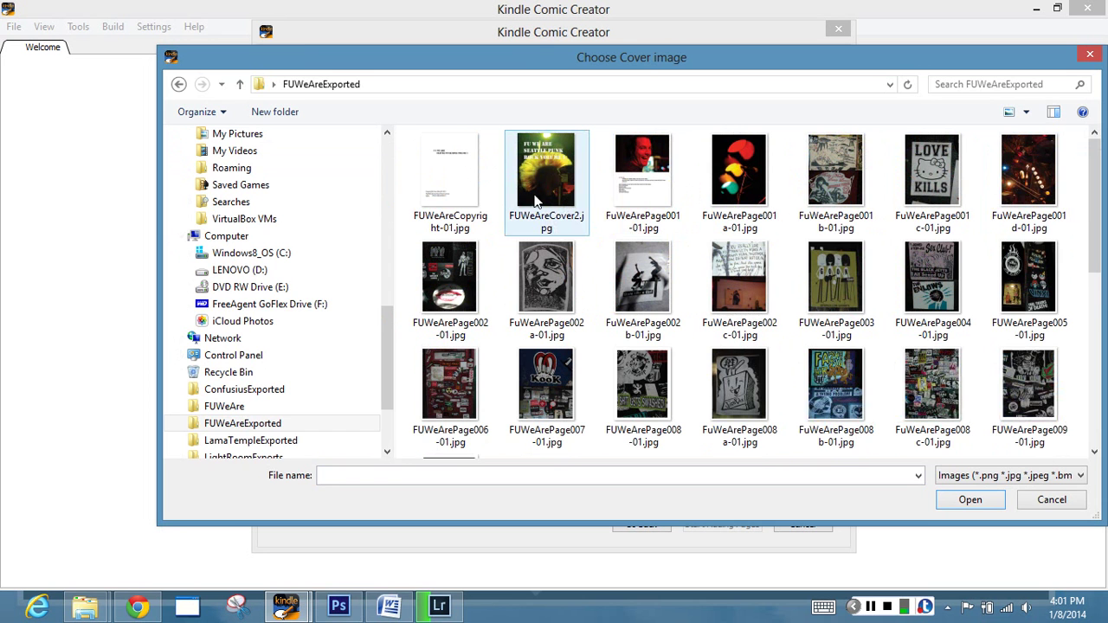
pyautogui.click(546, 178)
pyautogui.click(950, 501)
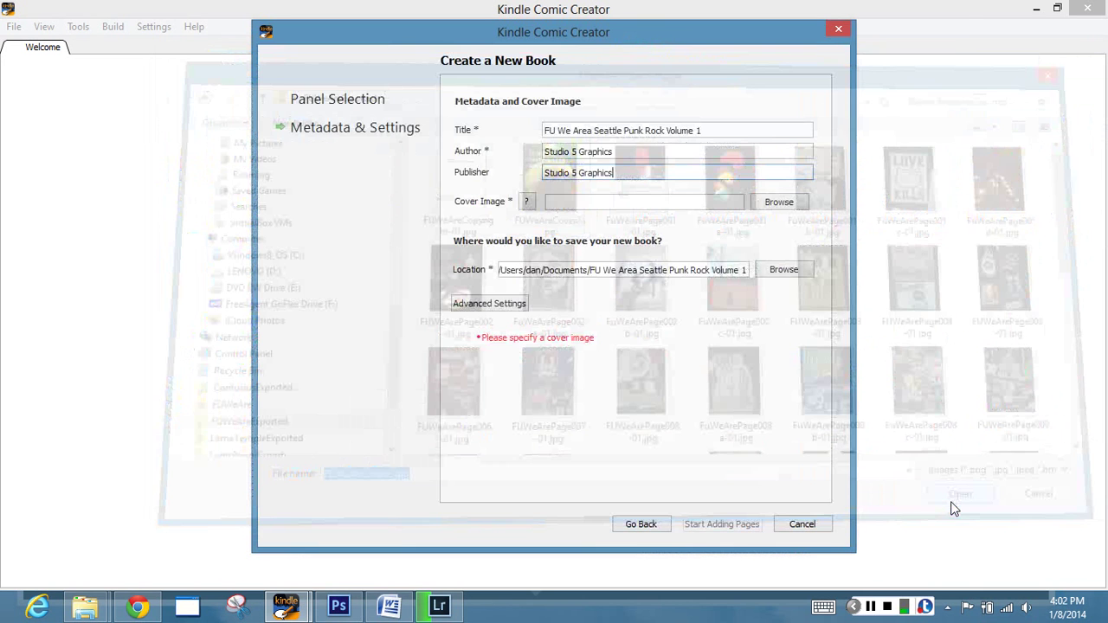
pyautogui.click(717, 525)
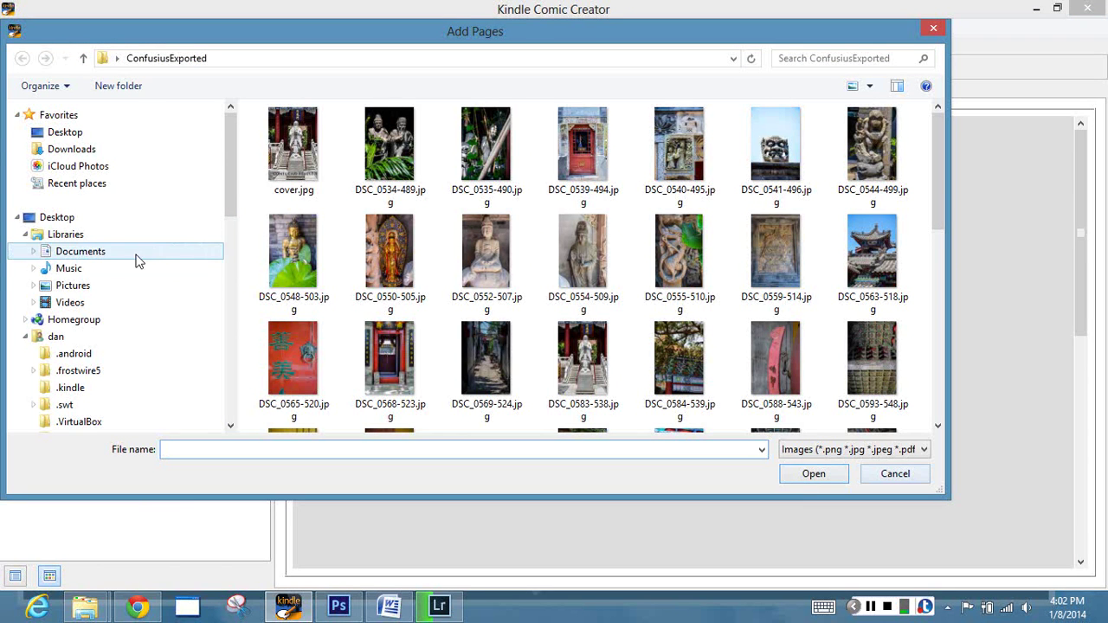
pyautogui.click(74, 134)
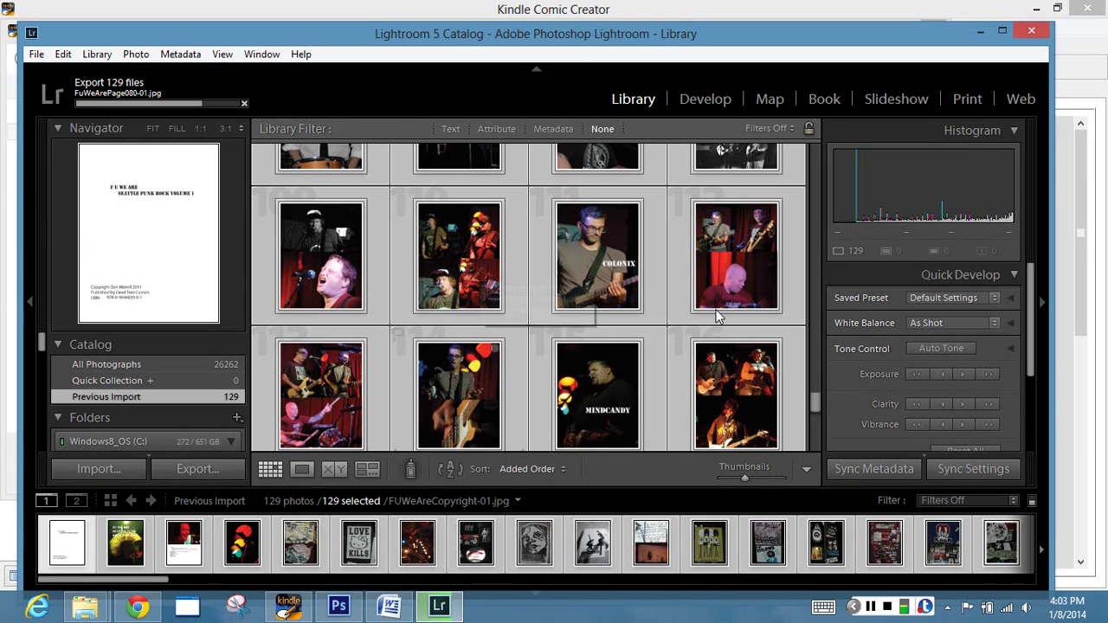
# Scroll the Lightroom library while the 129-file export runs to completion
pyautogui.scroll(3, 717, 315)
pyautogui.scroll(3, 718, 317)
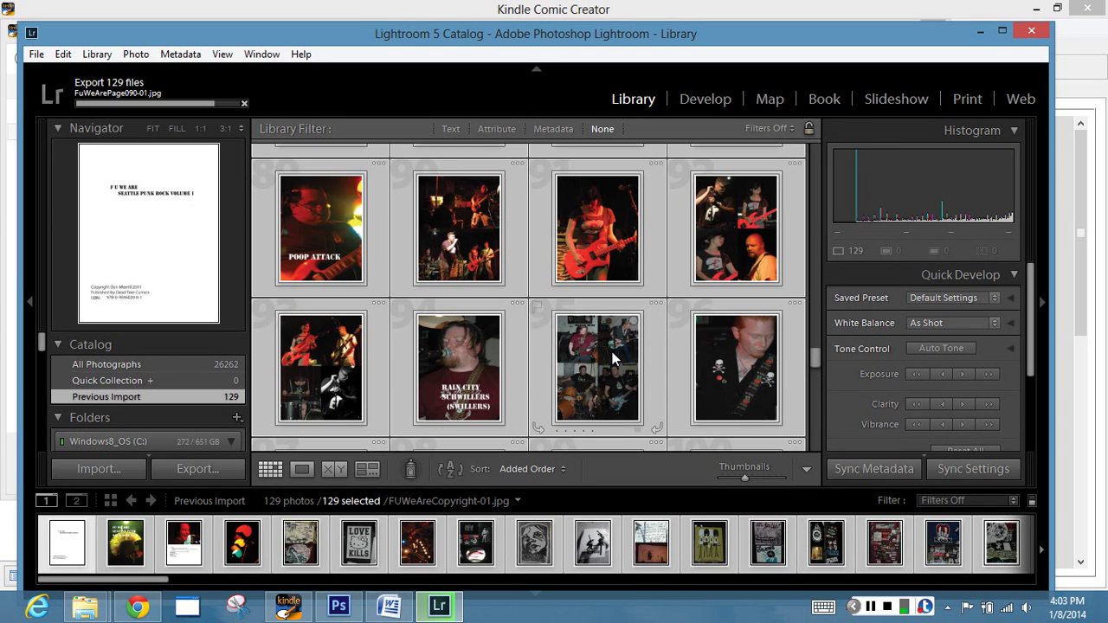
pyautogui.scroll(-2, 612, 351)
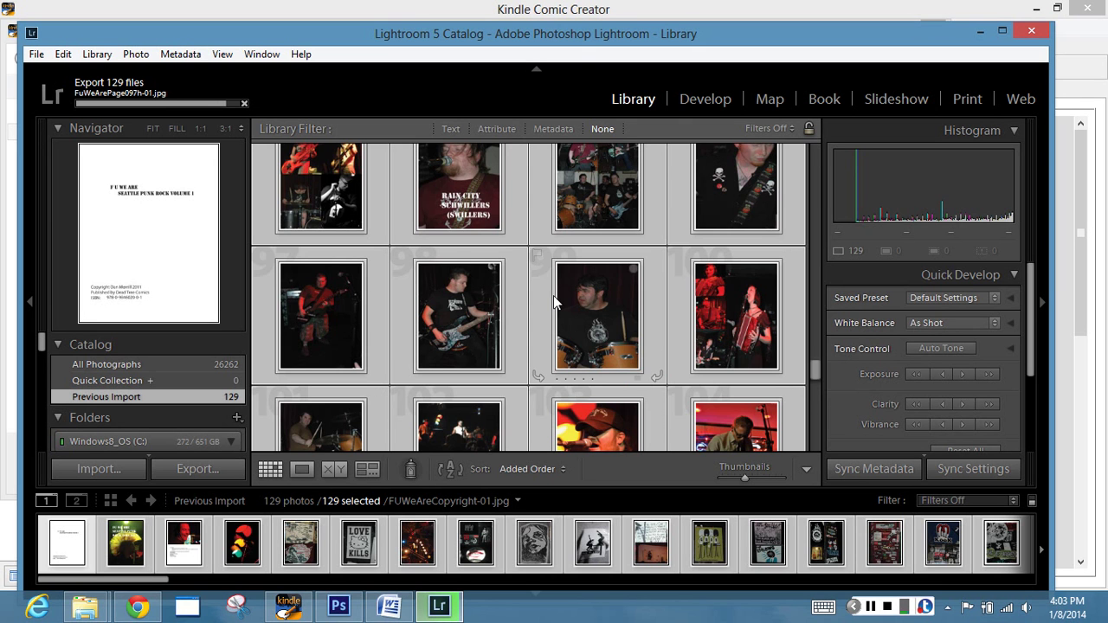
pyautogui.scroll(-3, 553, 296)
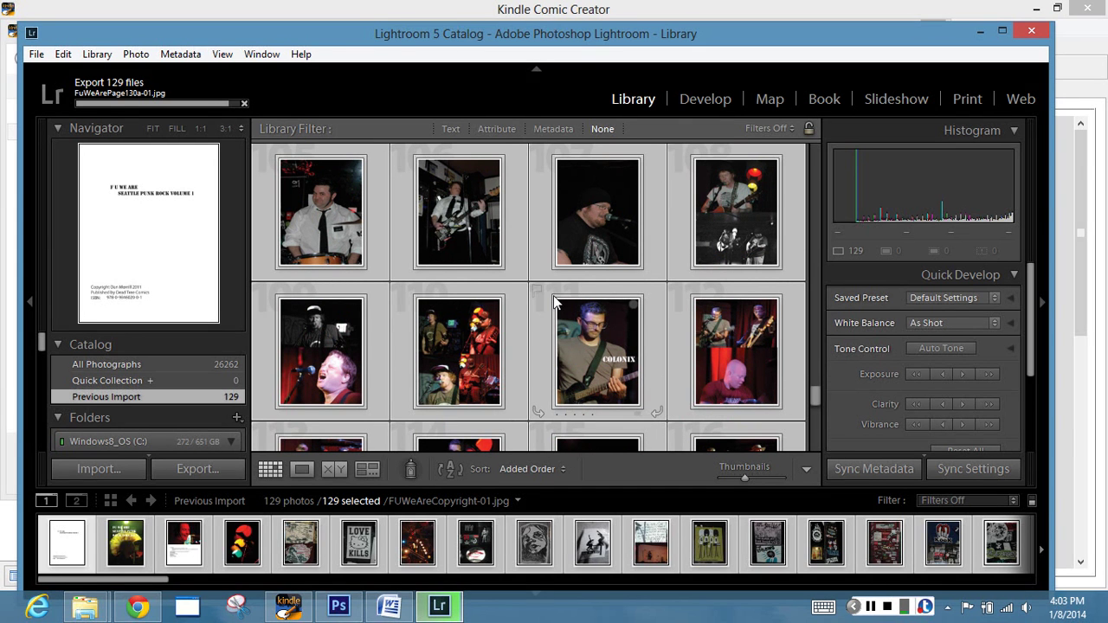
pyautogui.scroll(-5, 554, 302)
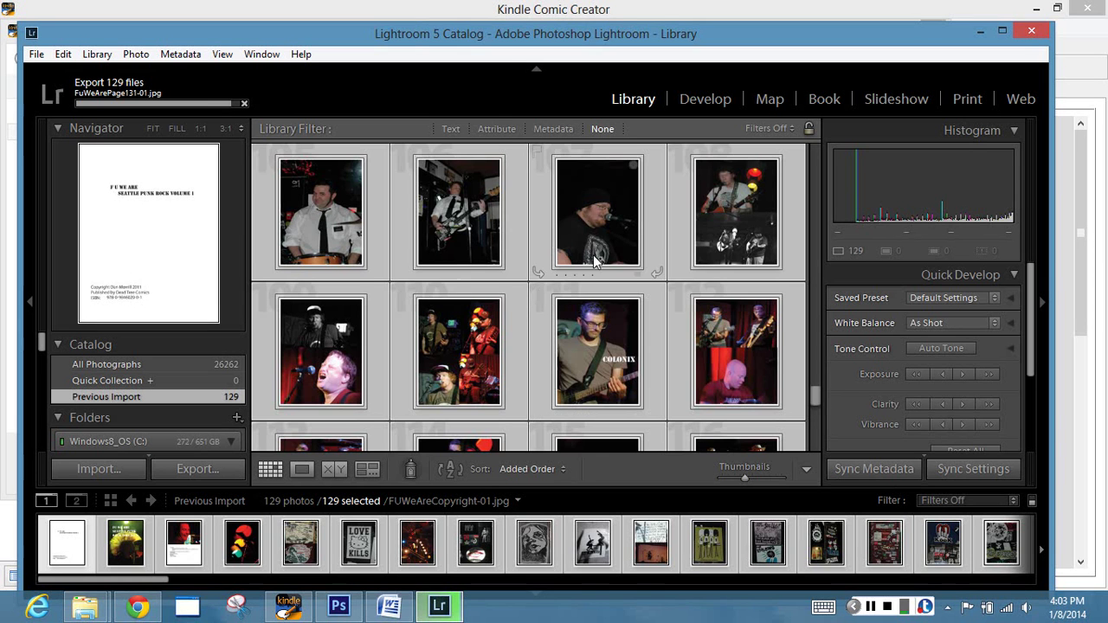
pyautogui.scroll(-3, 592, 255)
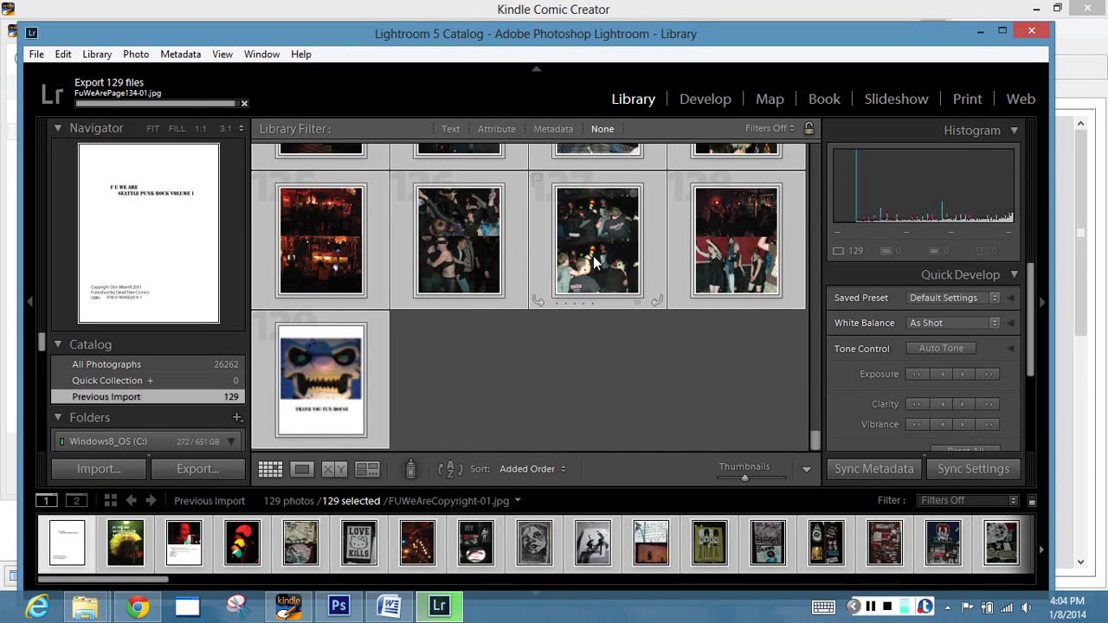
pyautogui.scroll(5, 593, 260)
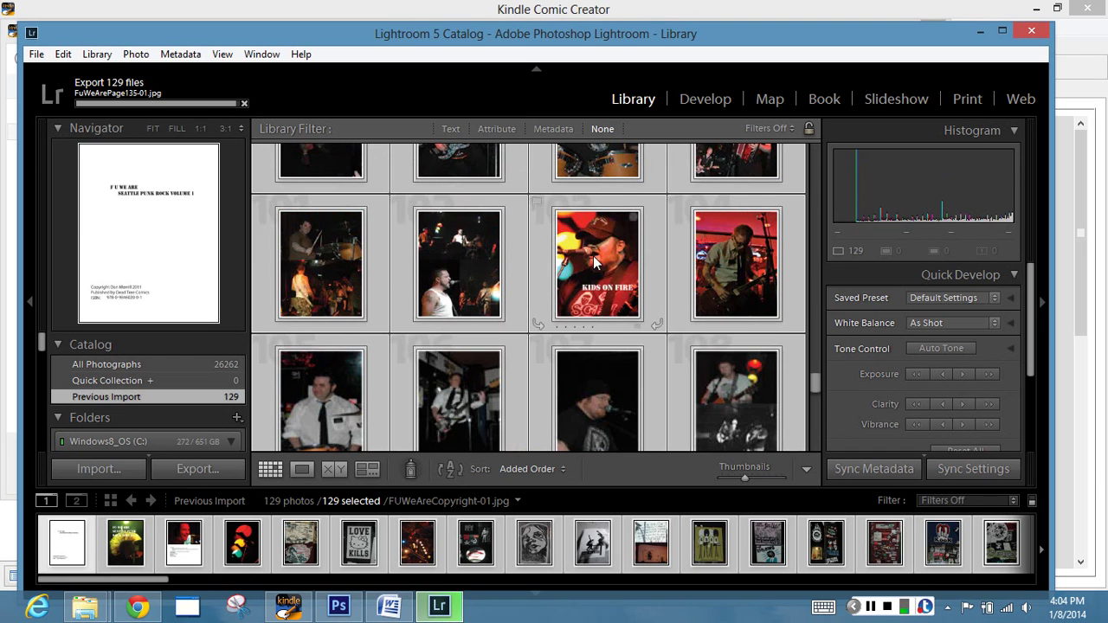
pyautogui.scroll(-1, 593, 262)
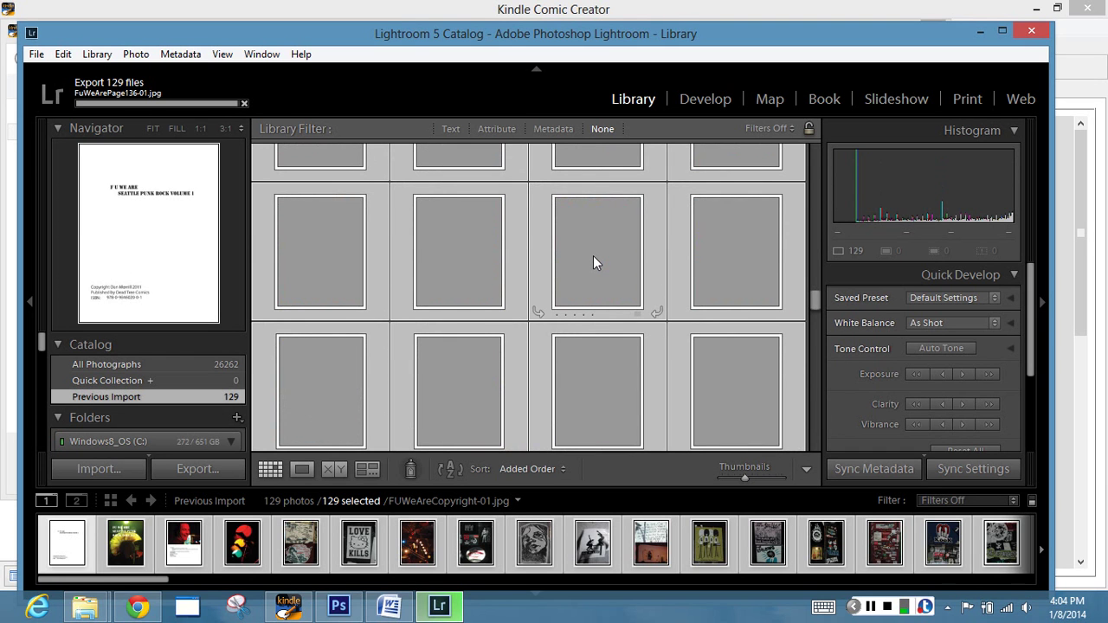
pyautogui.scroll(1, 593, 262)
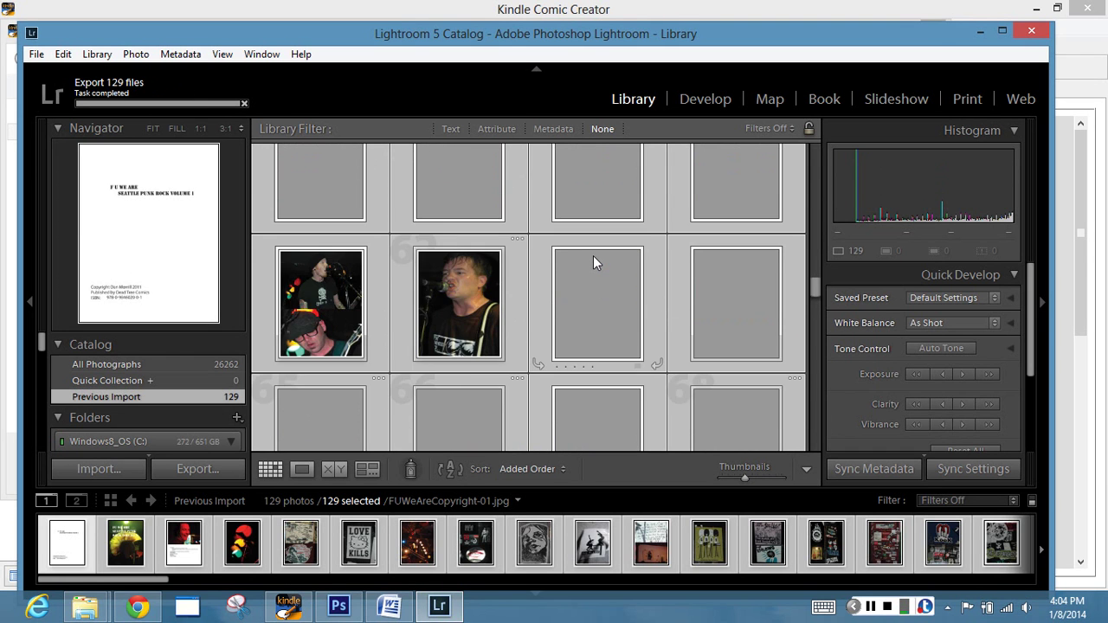
pyautogui.scroll(-1, 593, 255)
# Add every image in FUWeAreExported except the cover as book pages
pyautogui.hotkey('alt', 'Tab')
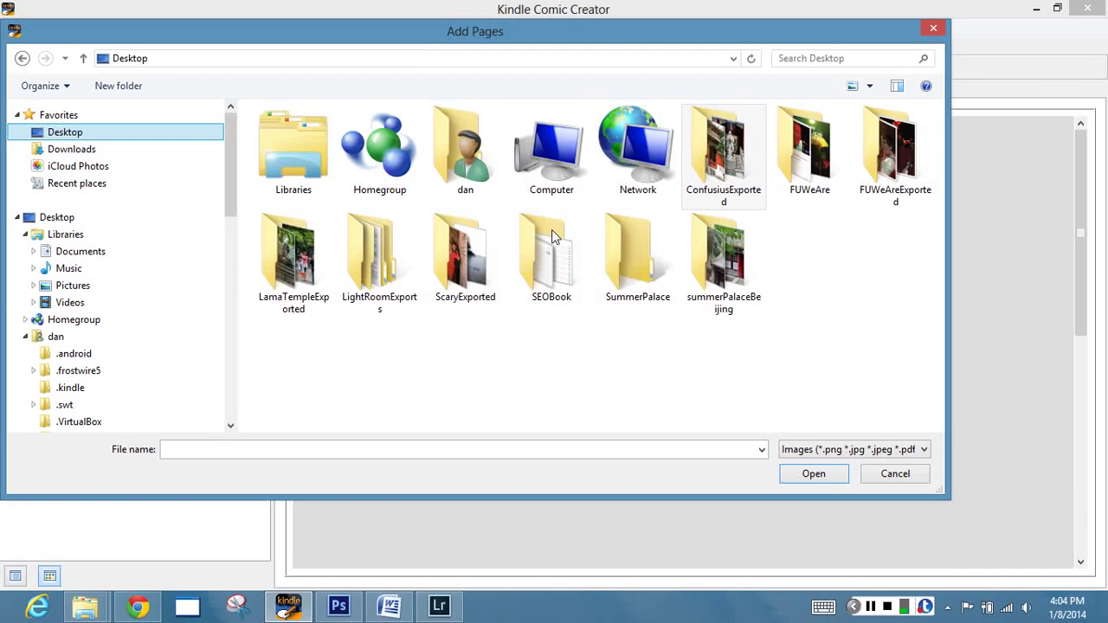
pyautogui.doubleClick(876, 154)
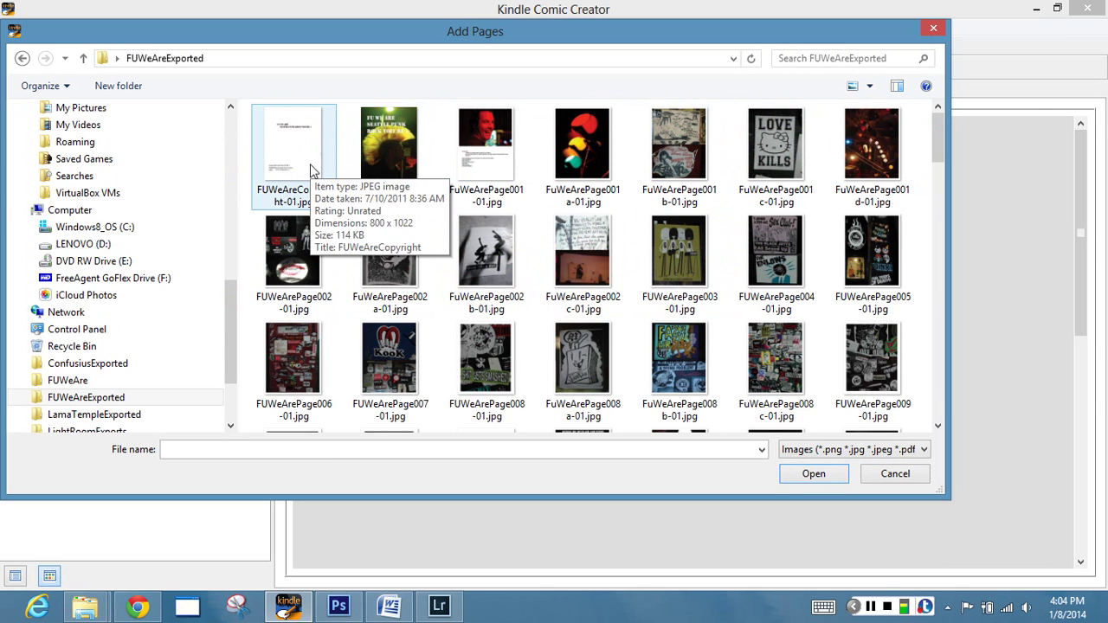
pyautogui.hotkey('ctrl', 'a')
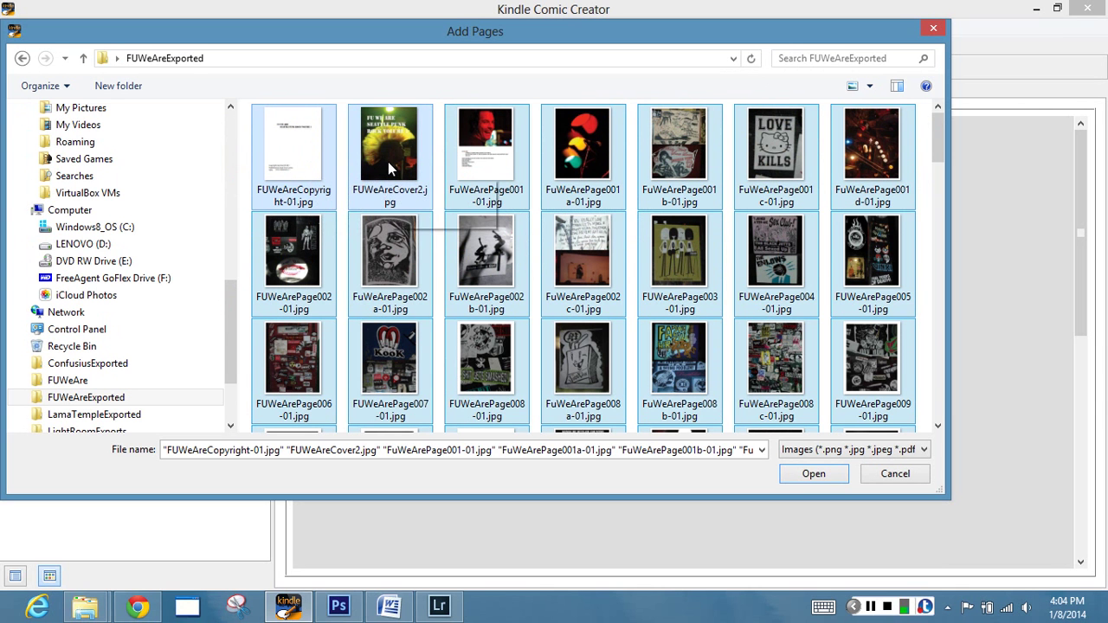
pyautogui.keyDown('ctrl'); pyautogui.click(388, 162); pyautogui.keyUp('ctrl')
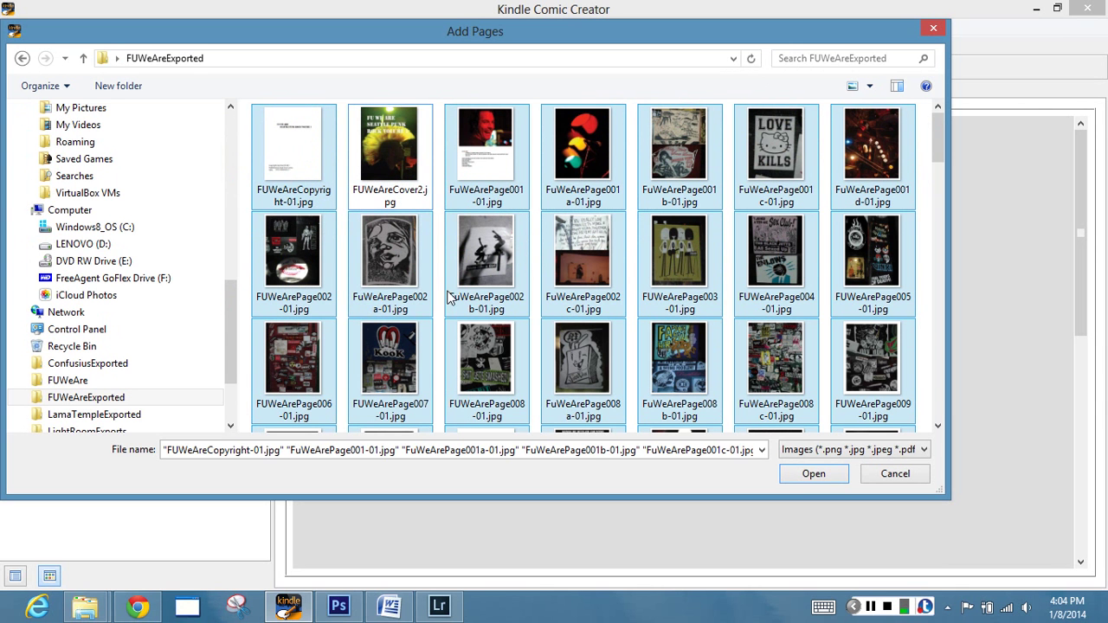
pyautogui.click(815, 473)
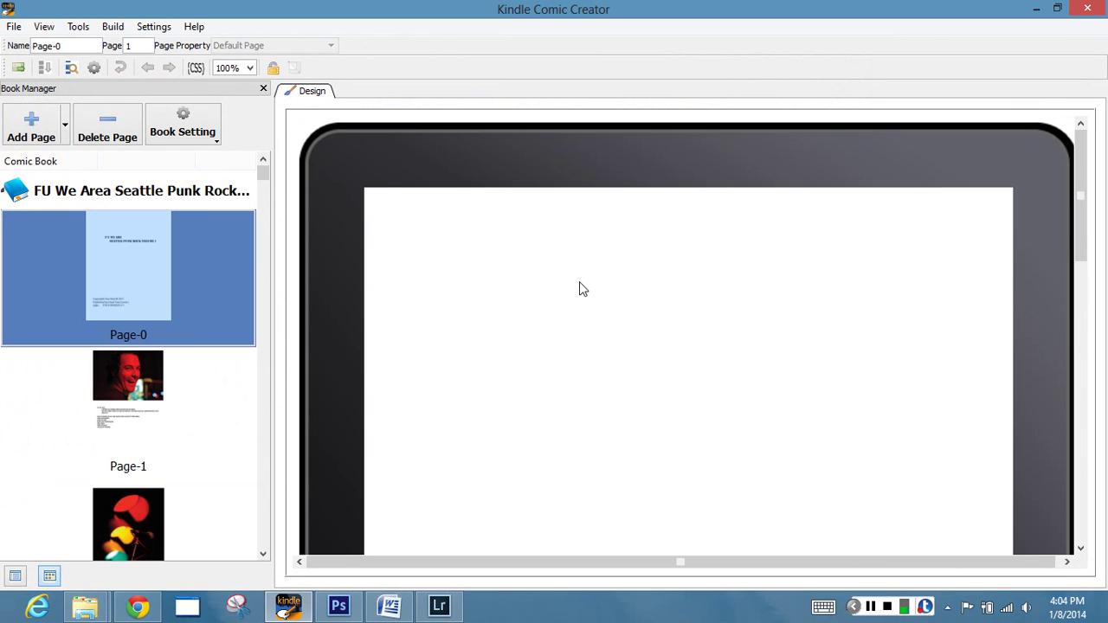
# Review Page-0 (title and copyright) and Page-1 (photo and band credits)
pyautogui.click(196, 344)
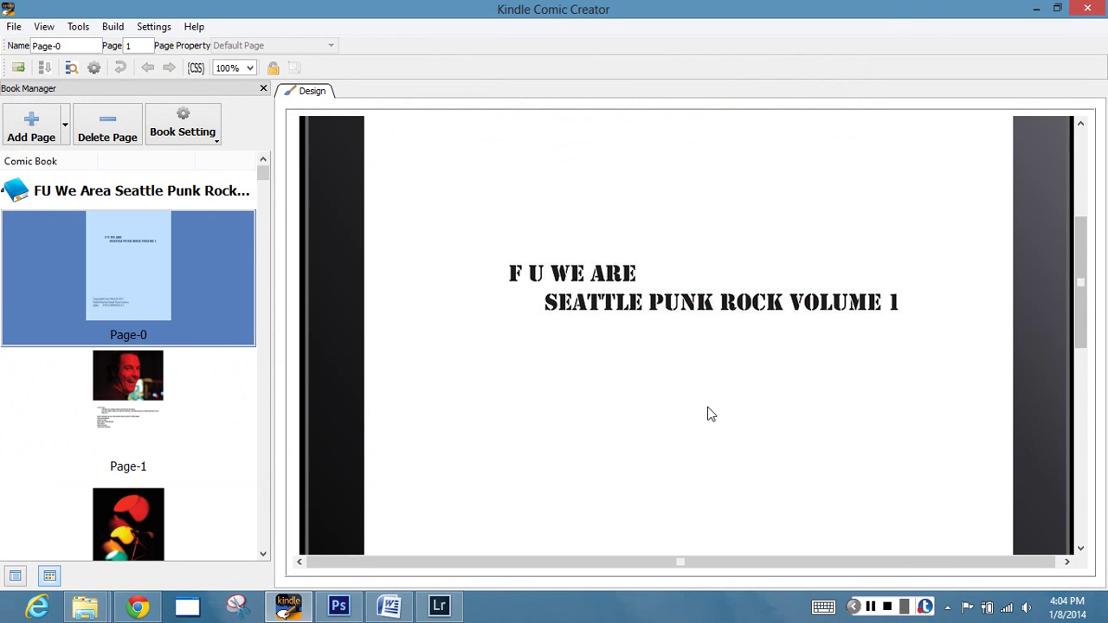
pyautogui.scroll(-5, 707, 414)
pyautogui.scroll(-1, 708, 414)
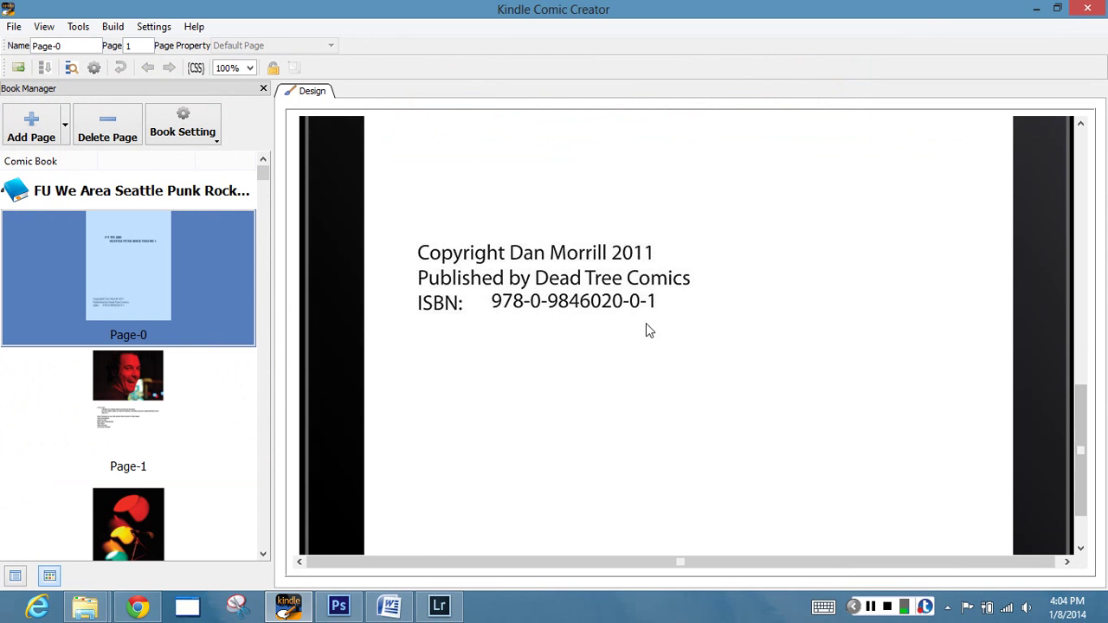
pyautogui.click(146, 389)
pyautogui.scroll(-7, 549, 396)
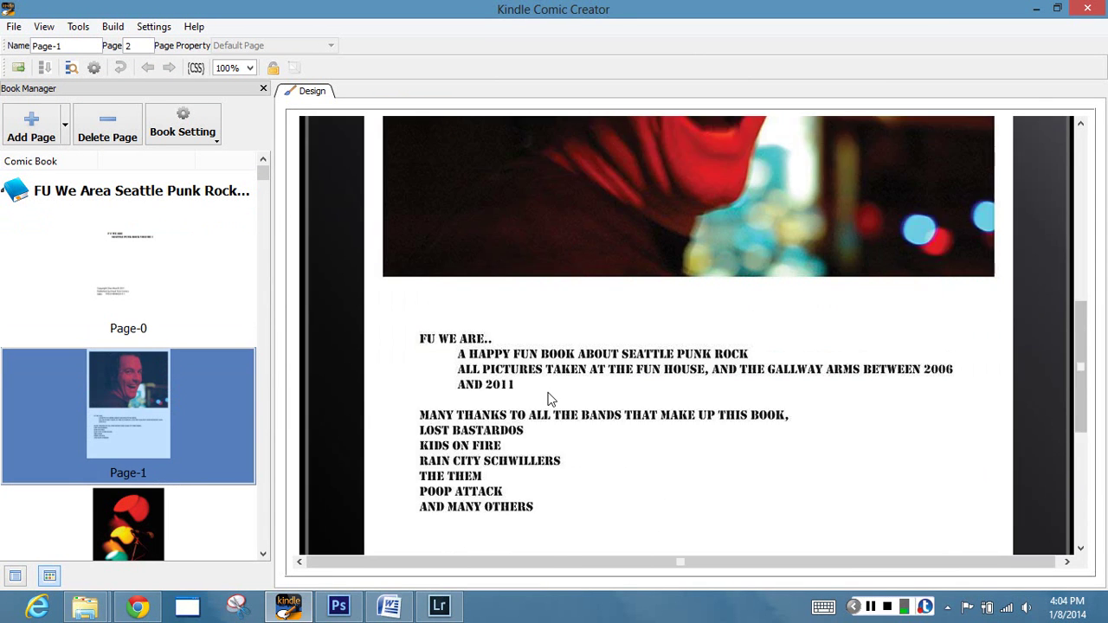
pyautogui.scroll(7, 549, 399)
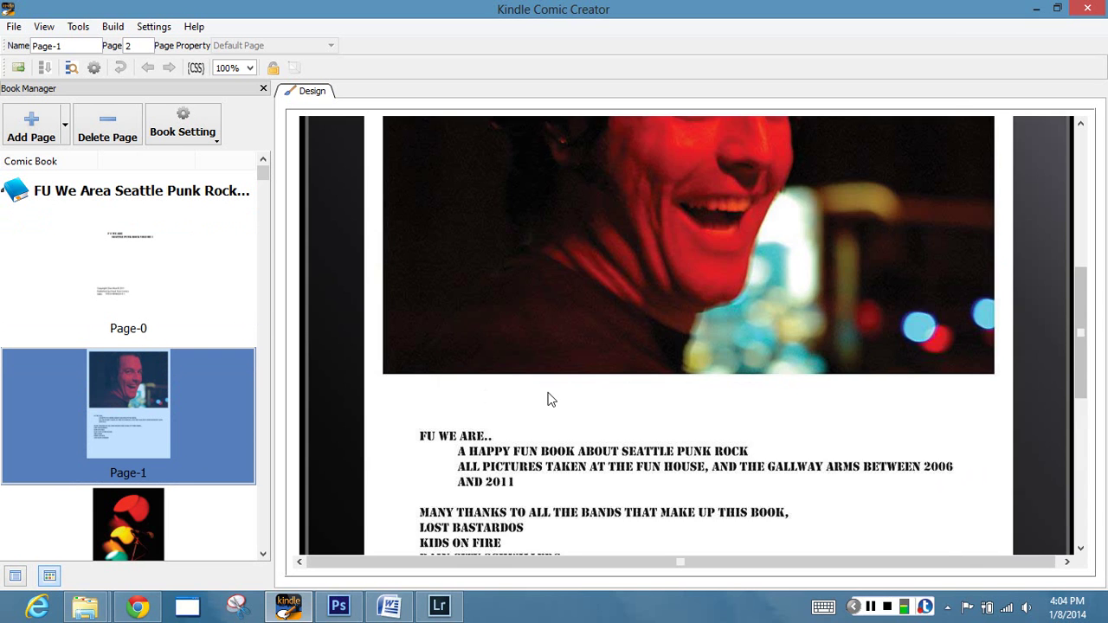
pyautogui.scroll(-3, 548, 399)
pyautogui.scroll(8, 549, 399)
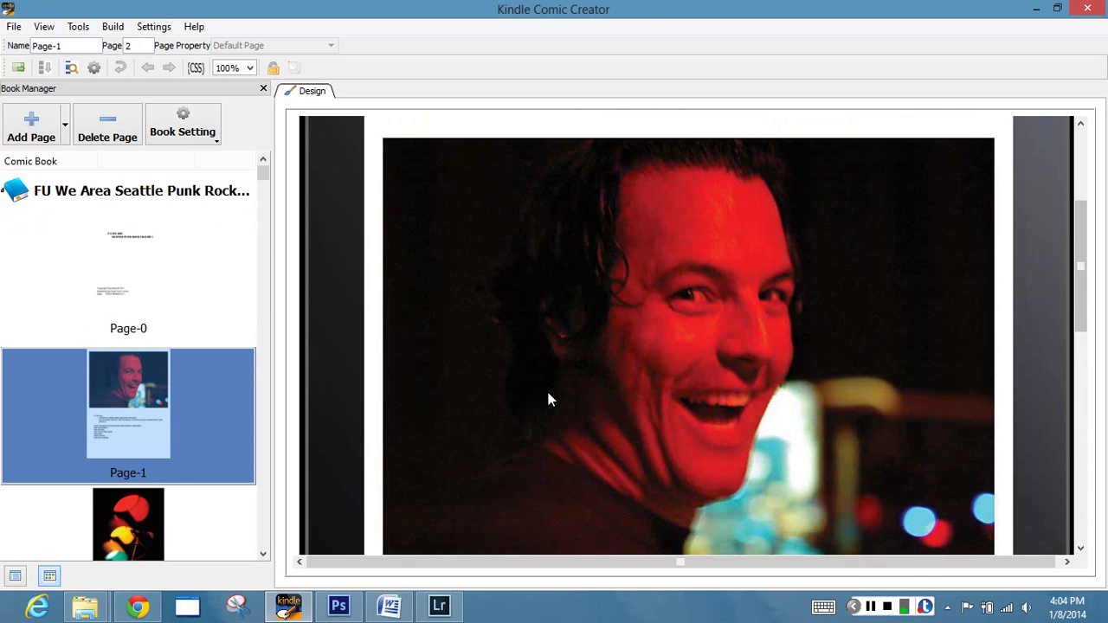
pyautogui.scroll(-3, 548, 399)
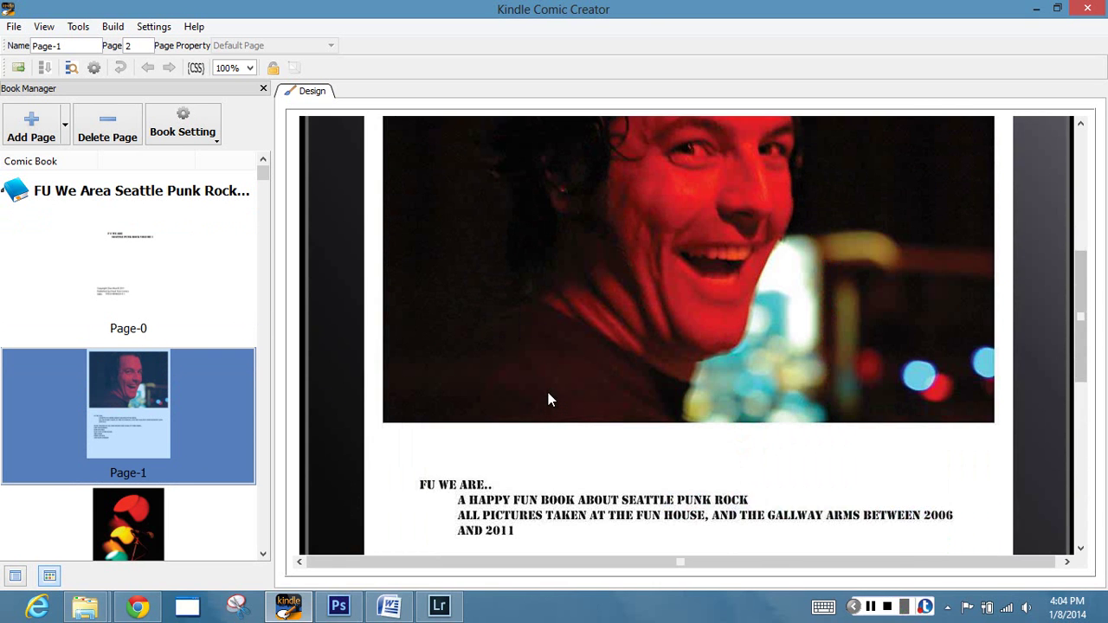
# Save the book and run Build and Preview to start validation
pyautogui.click(13, 26)
pyautogui.click(38, 85)
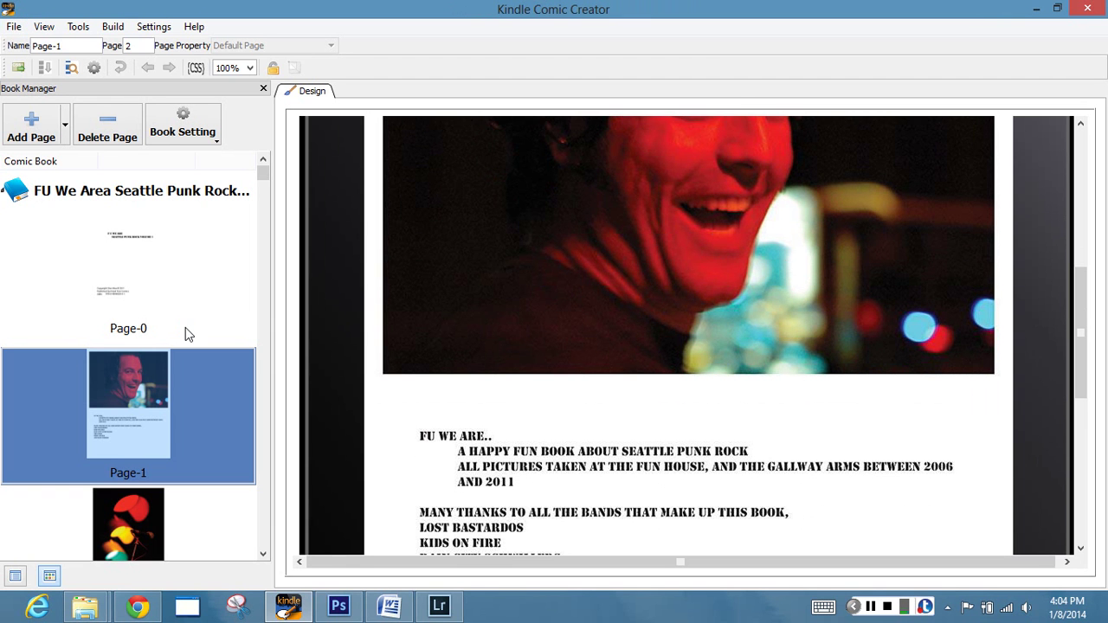
pyautogui.click(113, 26)
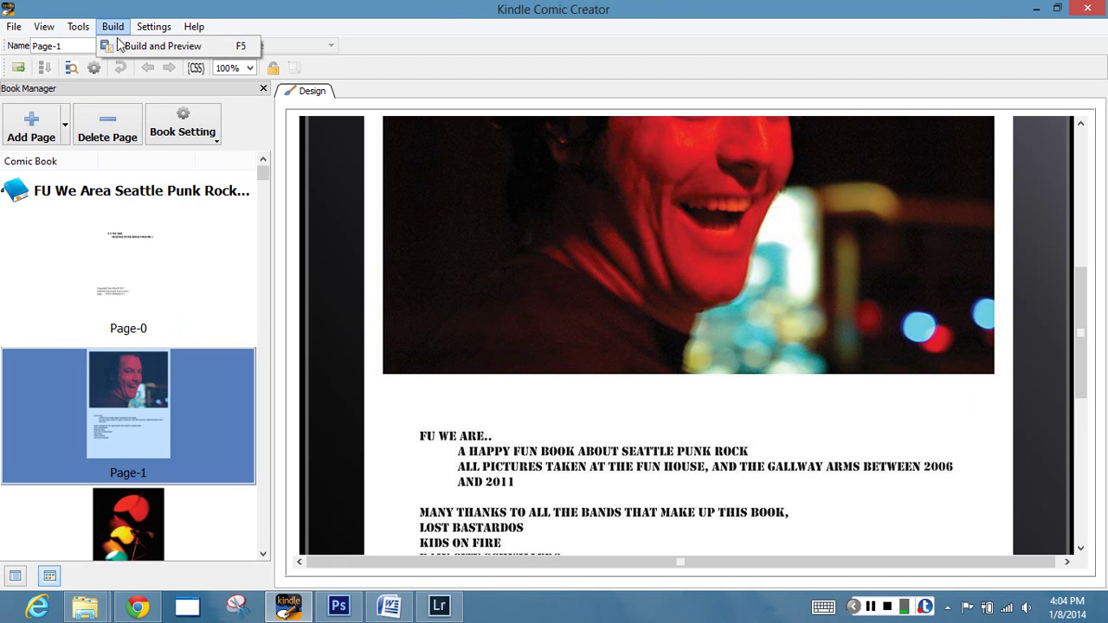
pyautogui.click(164, 46)
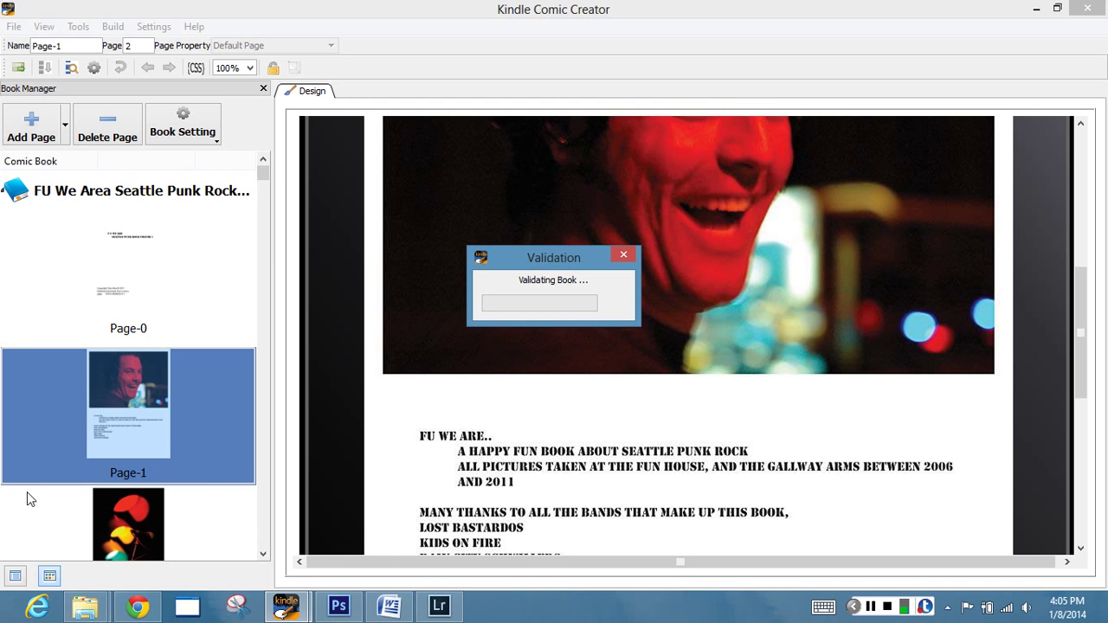
# Start a new KDP title and name it 'FU We Are: Seattle Punk Rock Volume 1'
pyautogui.click(138, 608)
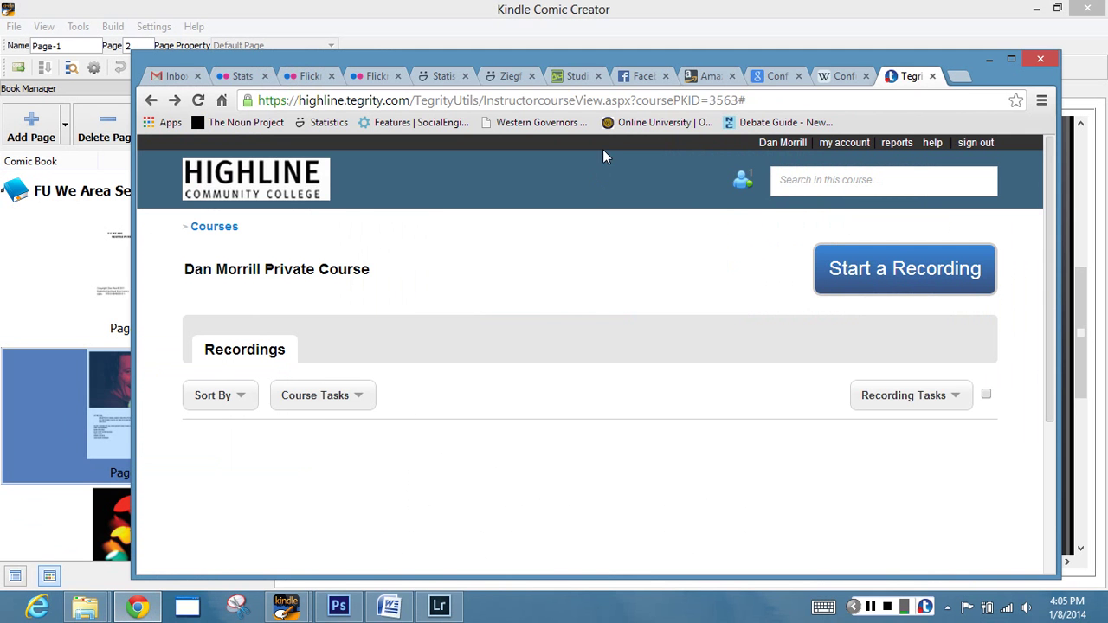
pyautogui.click(708, 77)
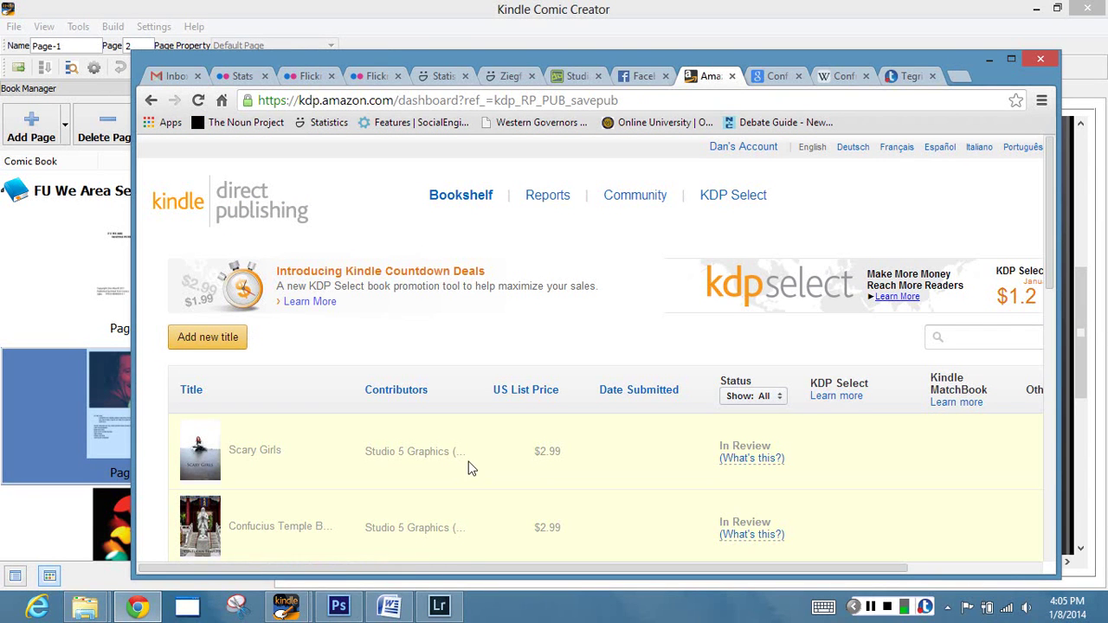
pyautogui.scroll(-5, 468, 450)
pyautogui.scroll(5, 467, 450)
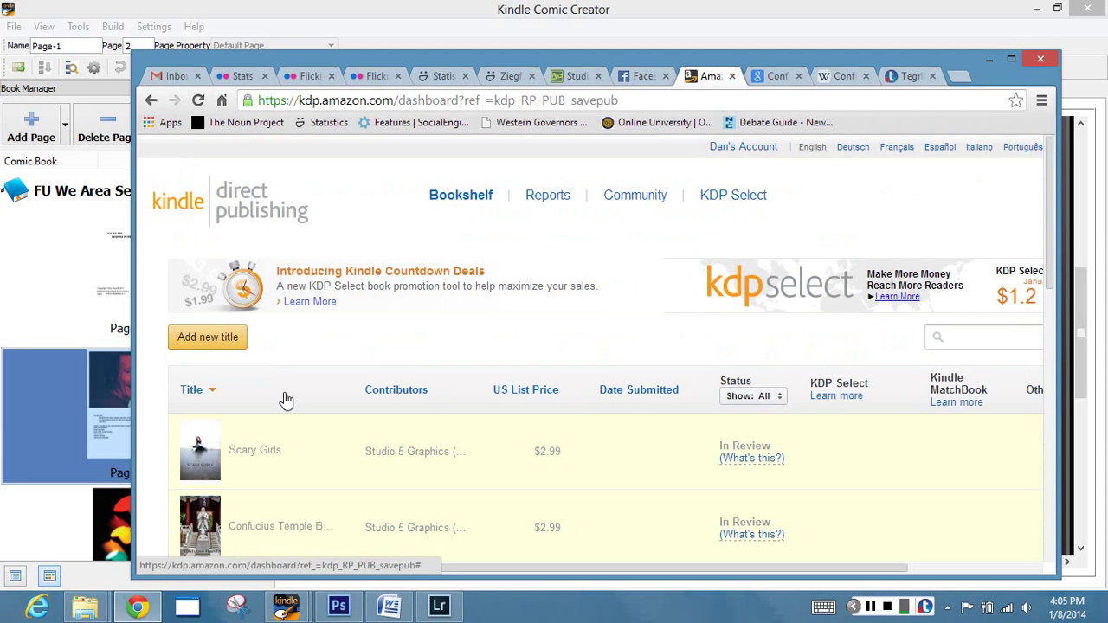
pyautogui.click(236, 345)
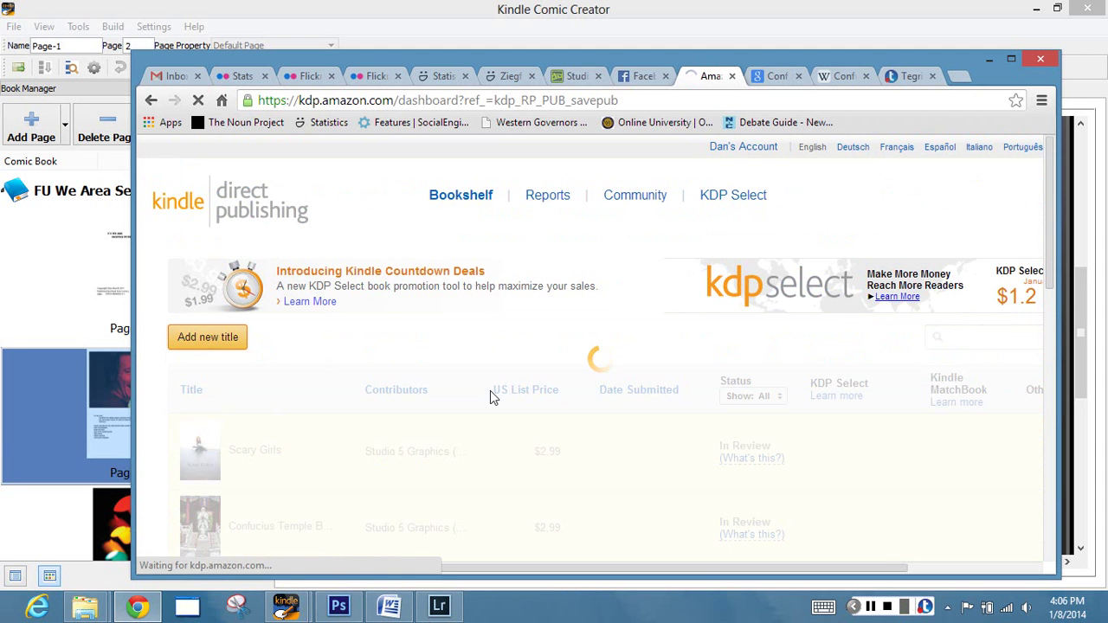
pyautogui.scroll(-5, 400, 366)
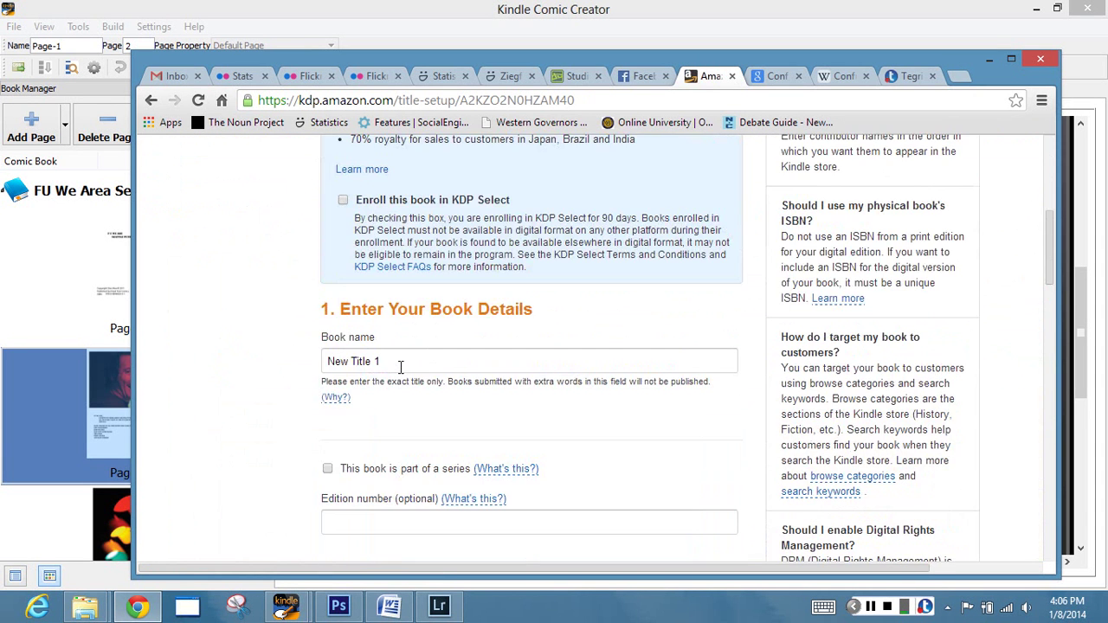
pyautogui.click(399, 366)
pyautogui.write('FU W')
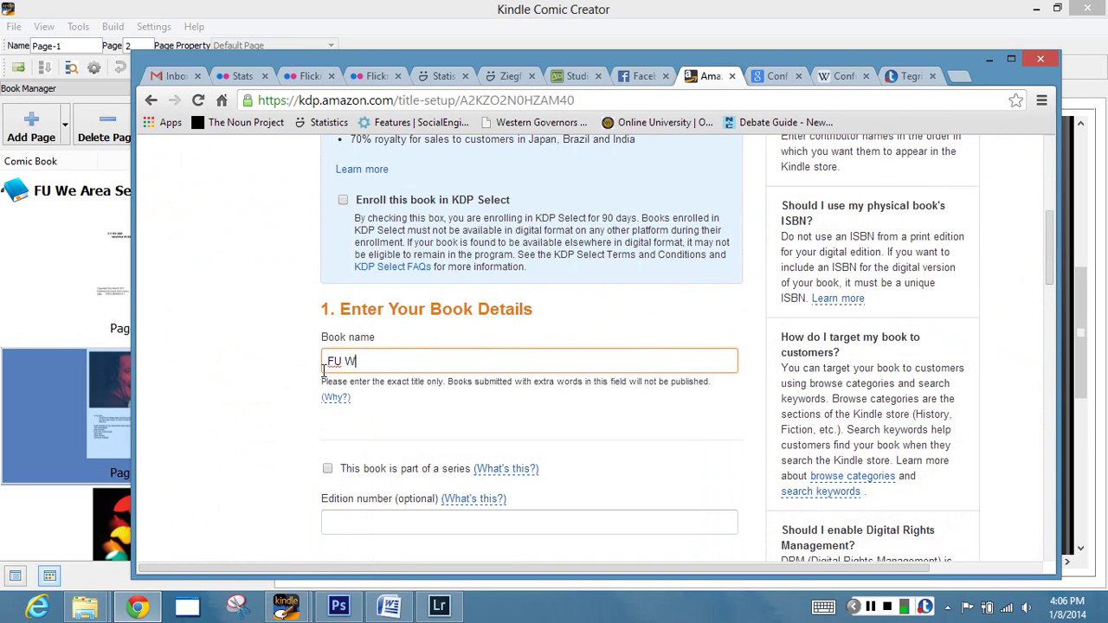
pyautogui.write('e Are')
pyautogui.write(': Seattle PUn')
pyautogui.press('BackSpace')
pyautogui.press('BackSpace')
pyautogui.press('BackSpace')
pyautogui.write('Punk Rock')
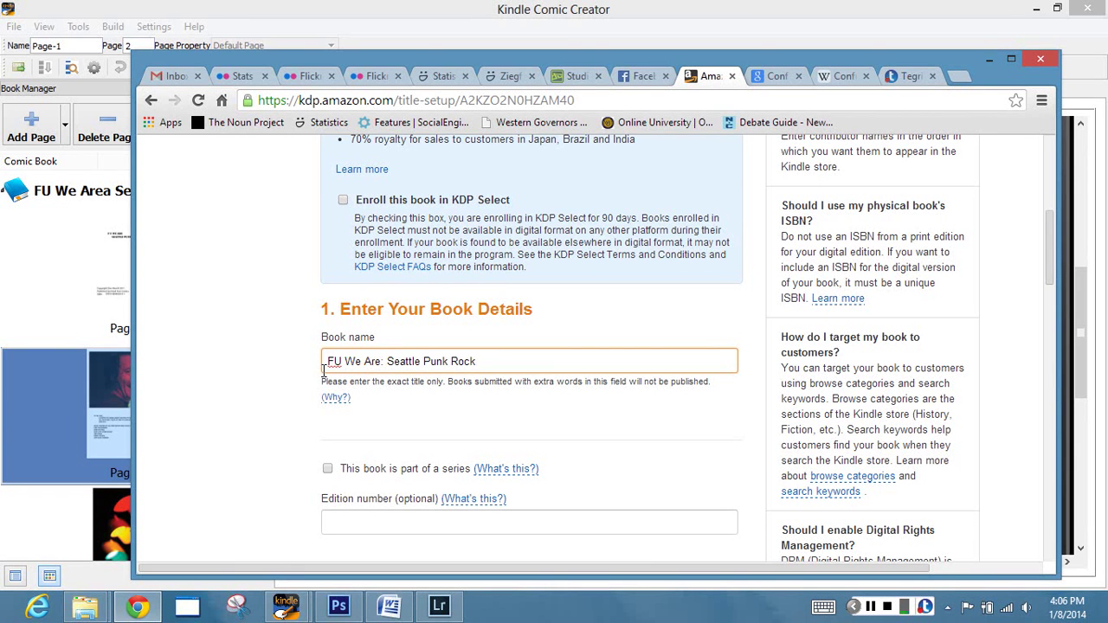
pyautogui.write(' Volume 1')
# Enter Comics Forge as the book's publisher
pyautogui.scroll(-2, 332, 372)
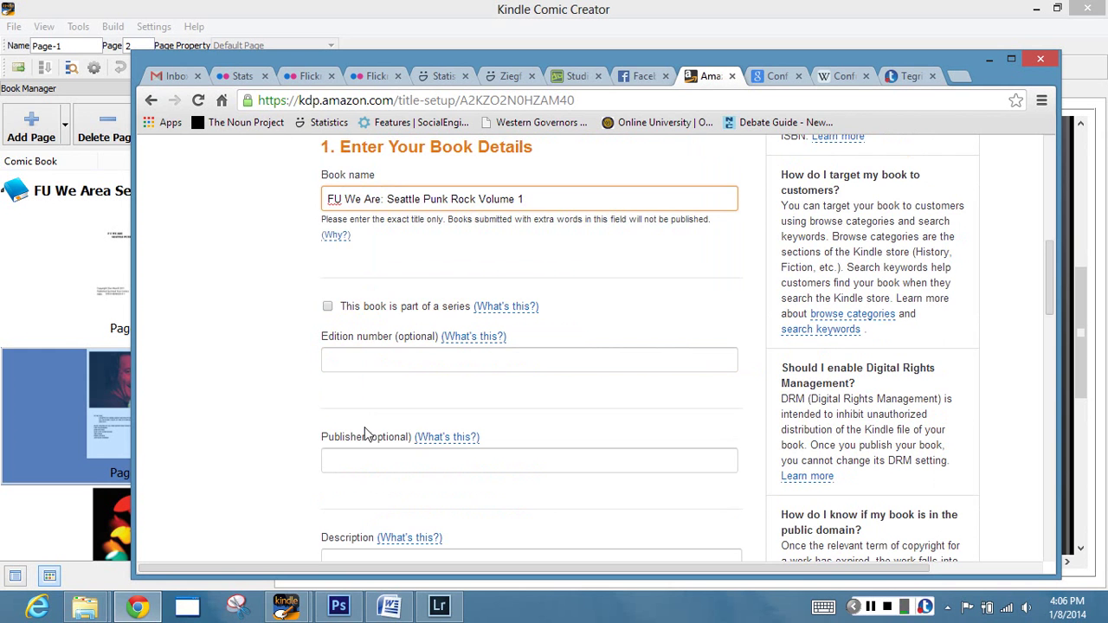
pyautogui.scroll(-1, 365, 433)
pyautogui.click(366, 378)
pyautogui.write('Com')
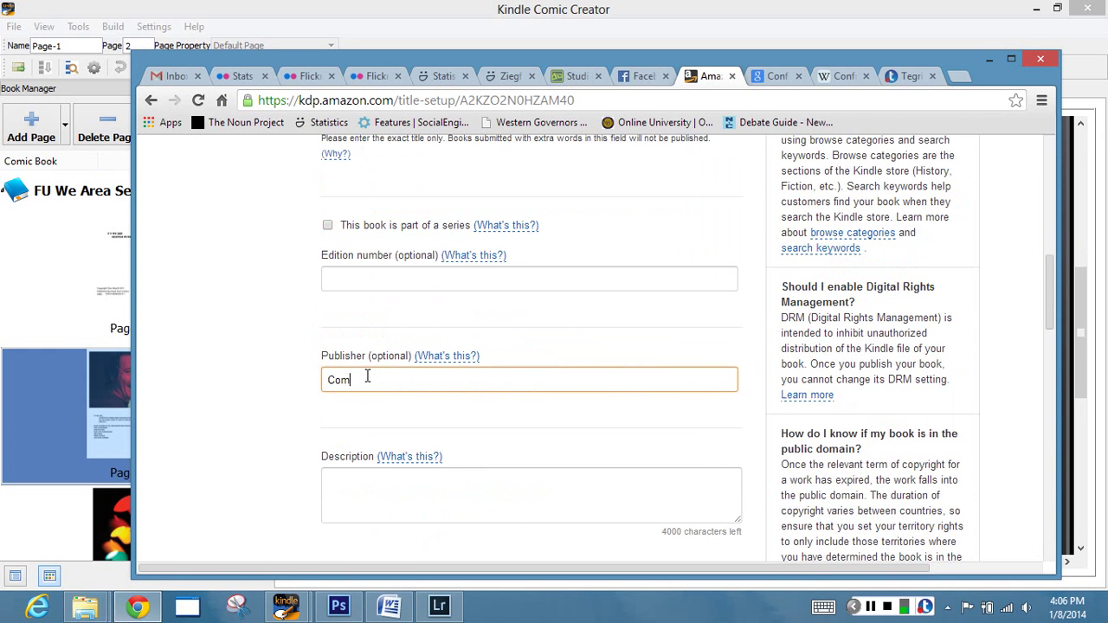
pyautogui.write('ics Forge')
pyautogui.click(333, 481)
# Copy the Fun House Seattle paragraph from the Word document for the KDP description
pyautogui.hotkey('alt', 'Tab')
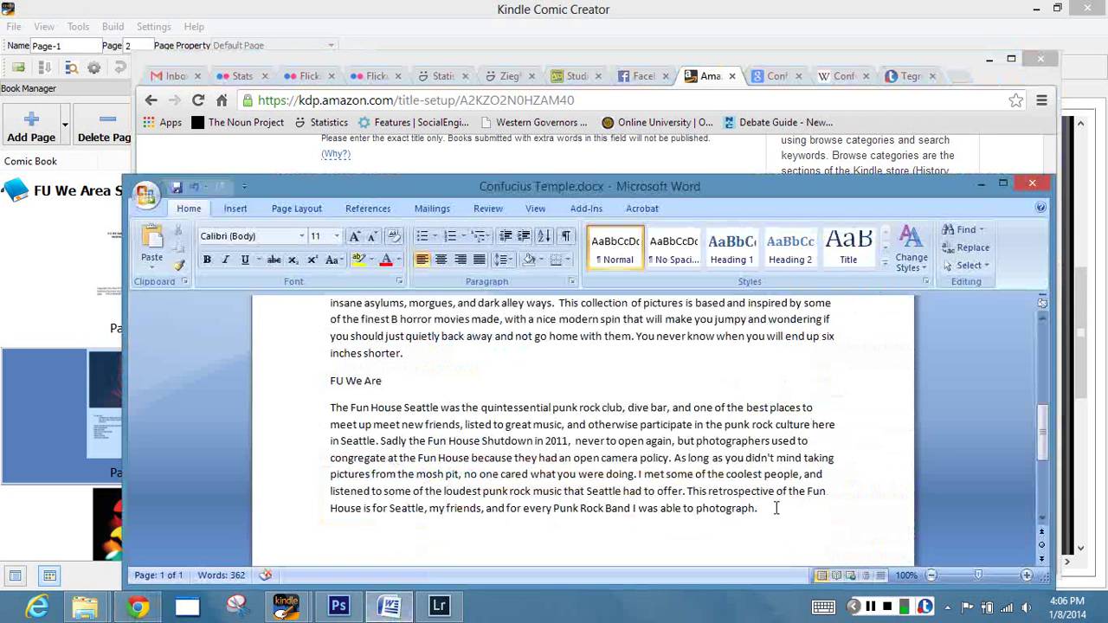
pyautogui.moveTo(777, 508); pyautogui.dragTo(336, 410)
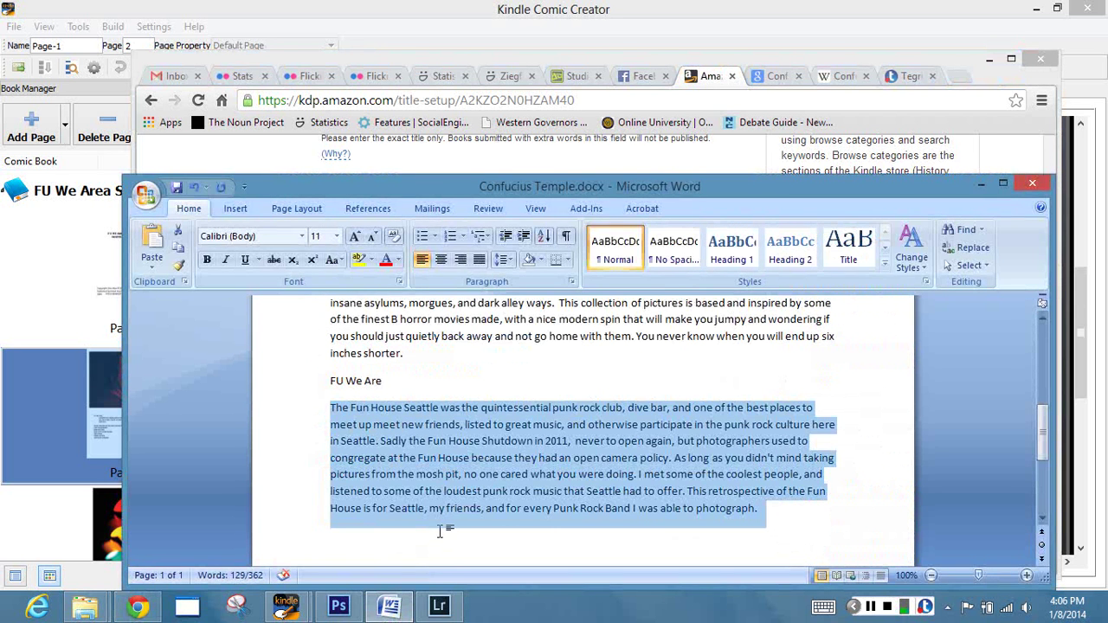
pyautogui.hotkey('alt', 'Tab')
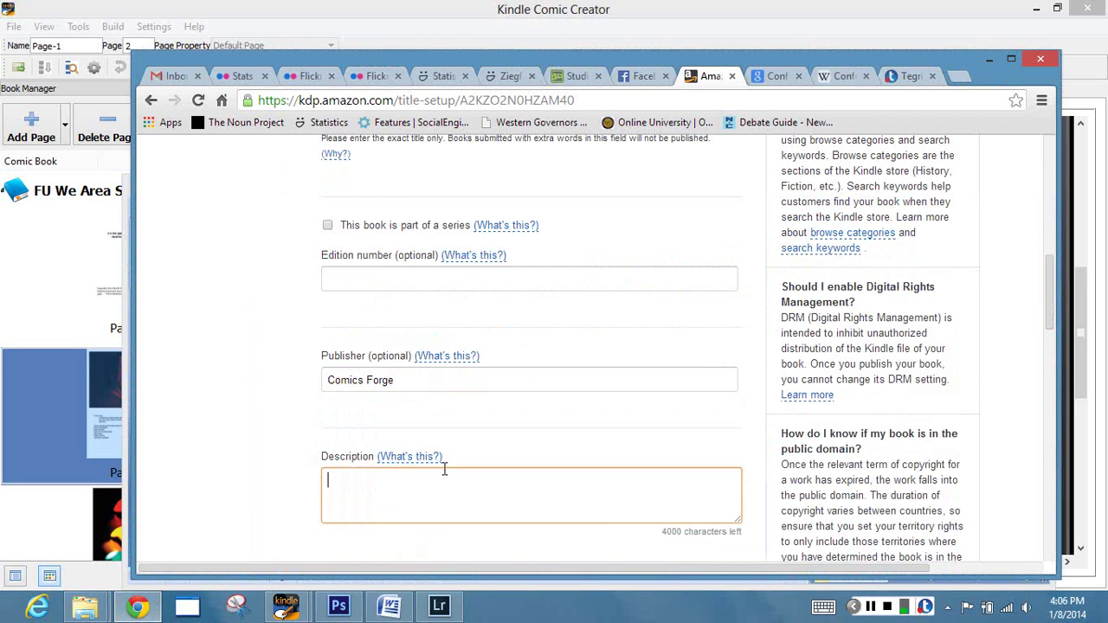
# Paste the Fun House paragraph into the book description
pyautogui.hotkey('ctrl', 'v')
pyautogui.scroll(-3, 579, 405)
pyautogui.scroll(-1, 378, 286)
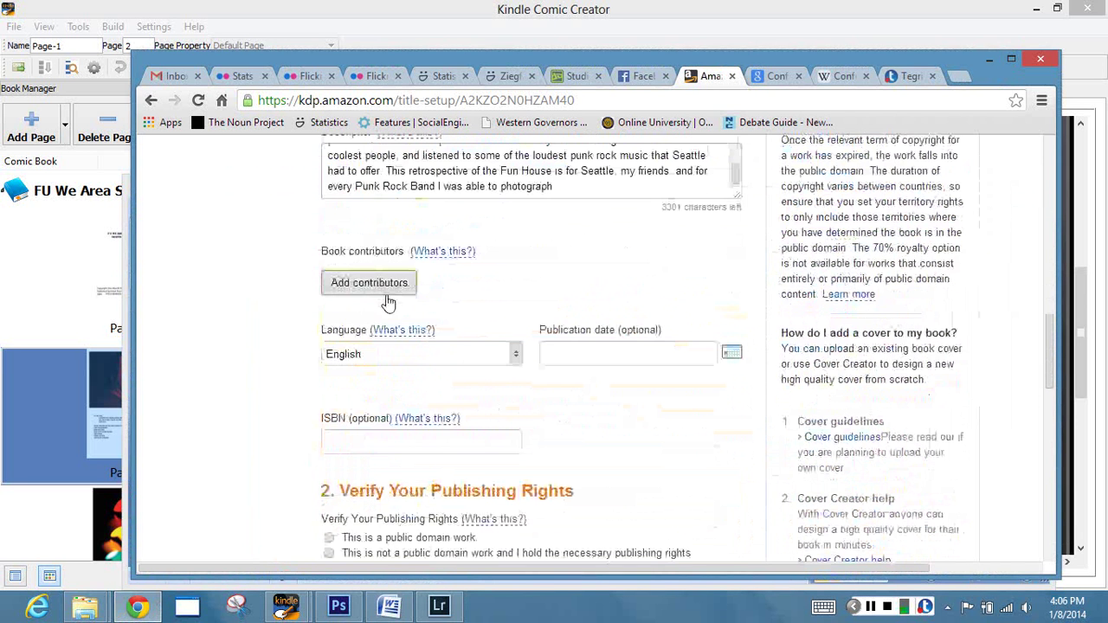
# Add Studio 5 Graphics as a contributor with the Author role and save it
pyautogui.click(389, 299)
pyautogui.click(405, 325)
pyautogui.write('Stud')
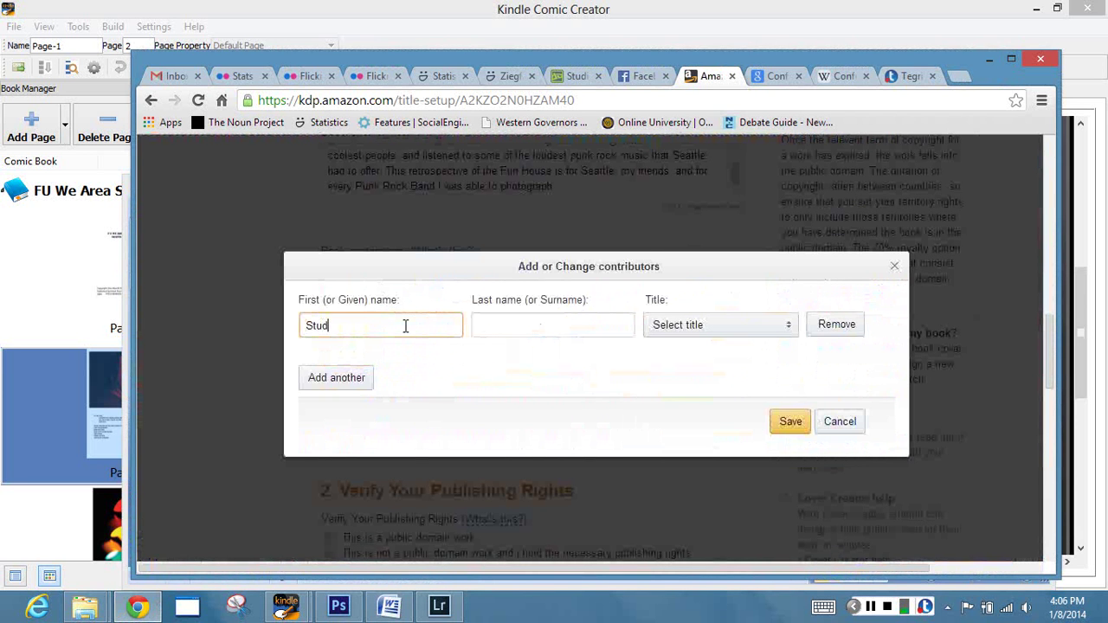
pyautogui.write('io 5')
pyautogui.press('Tab')
pyautogui.write('Grpahi')
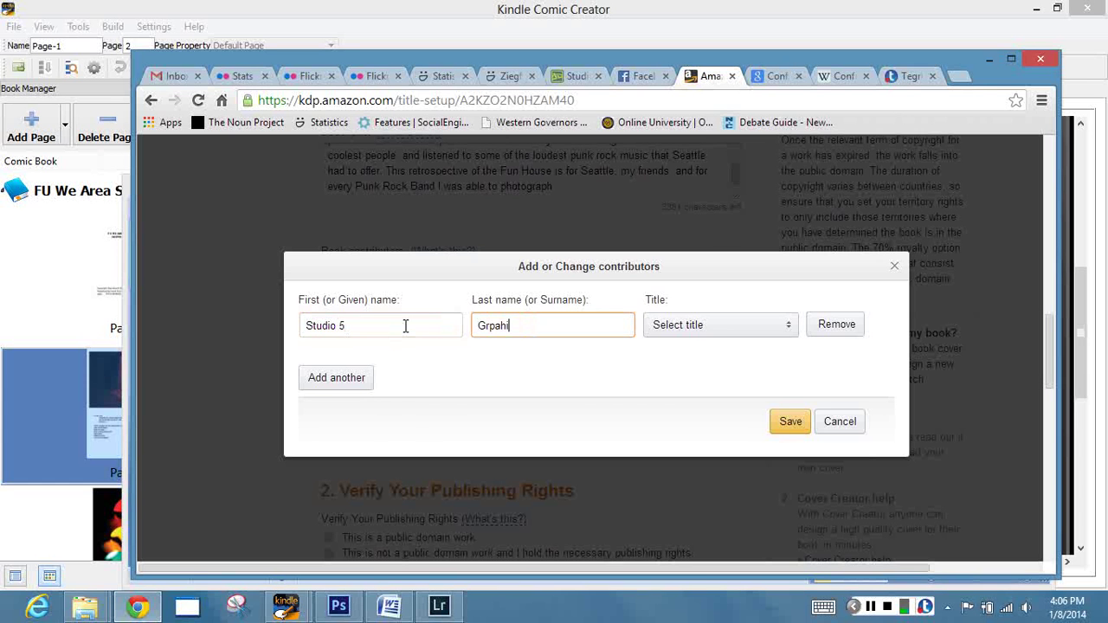
pyautogui.press('BackSpace')
pyautogui.press('BackSpace')
pyautogui.press('BackSpace')
pyautogui.press('BackSpace')
pyautogui.write('aphics')
pyautogui.click(708, 325)
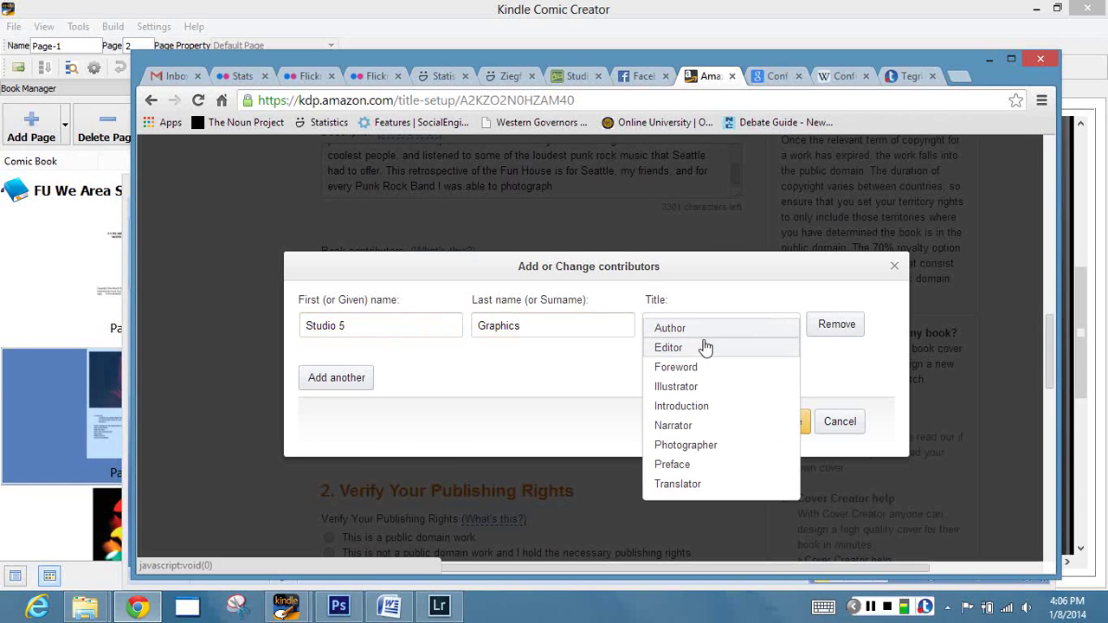
pyautogui.click(692, 325)
pyautogui.click(790, 424)
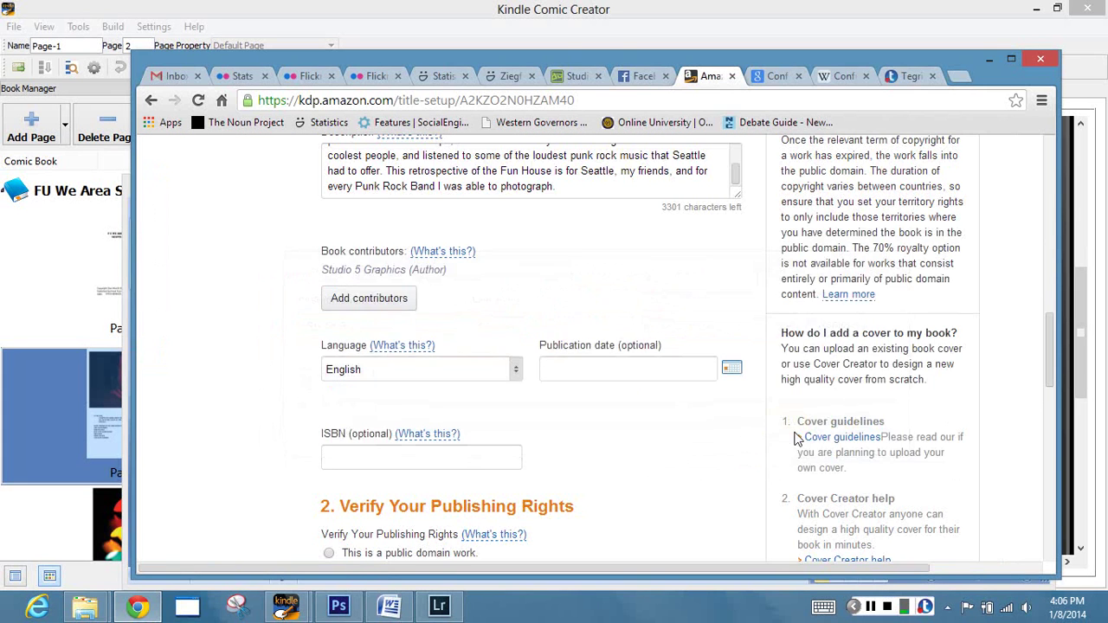
pyautogui.scroll(-1, 721, 425)
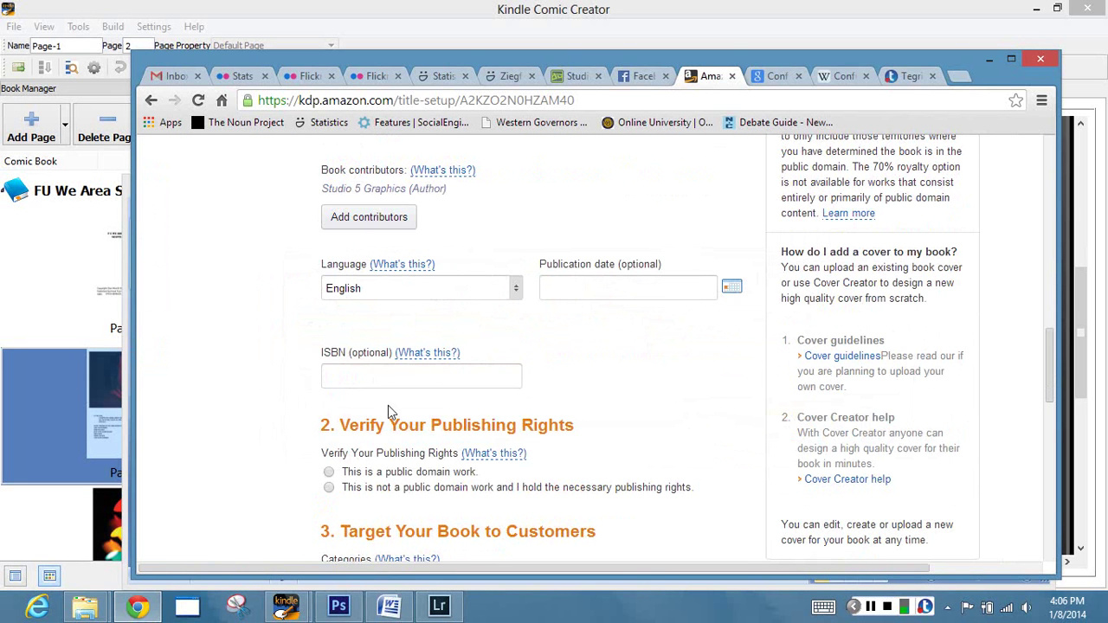
pyautogui.click(129, 263)
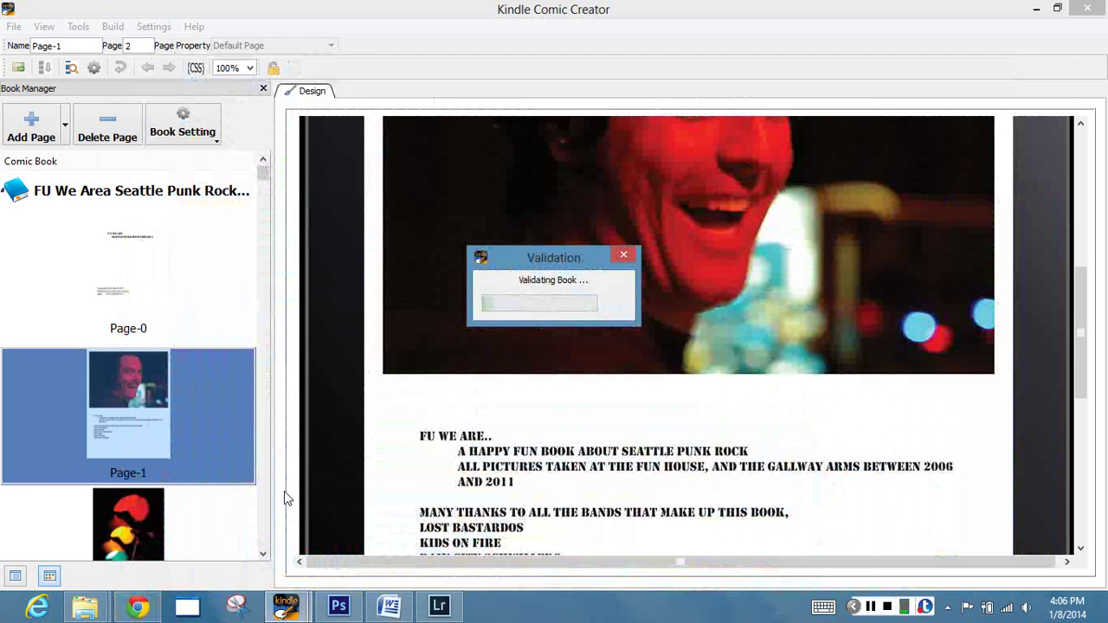
# View FUWeAreCopyright-01.jpg's copyright and ISBN text in Photo Viewer, placed on the left
pyautogui.moveTo(87, 613)
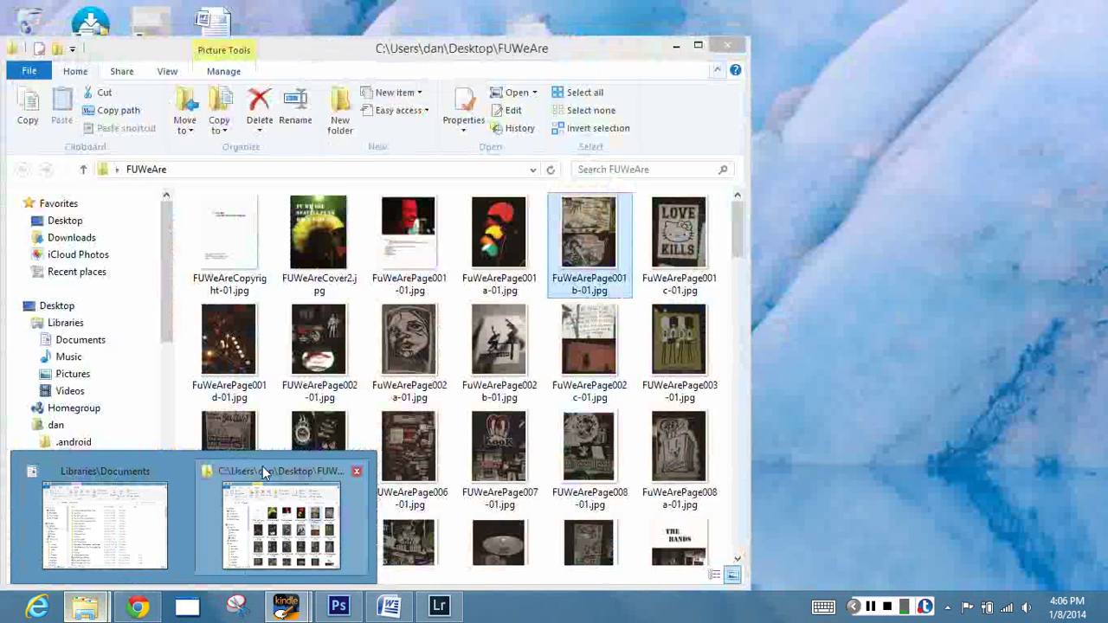
pyautogui.click(262, 465)
pyautogui.doubleClick(230, 250)
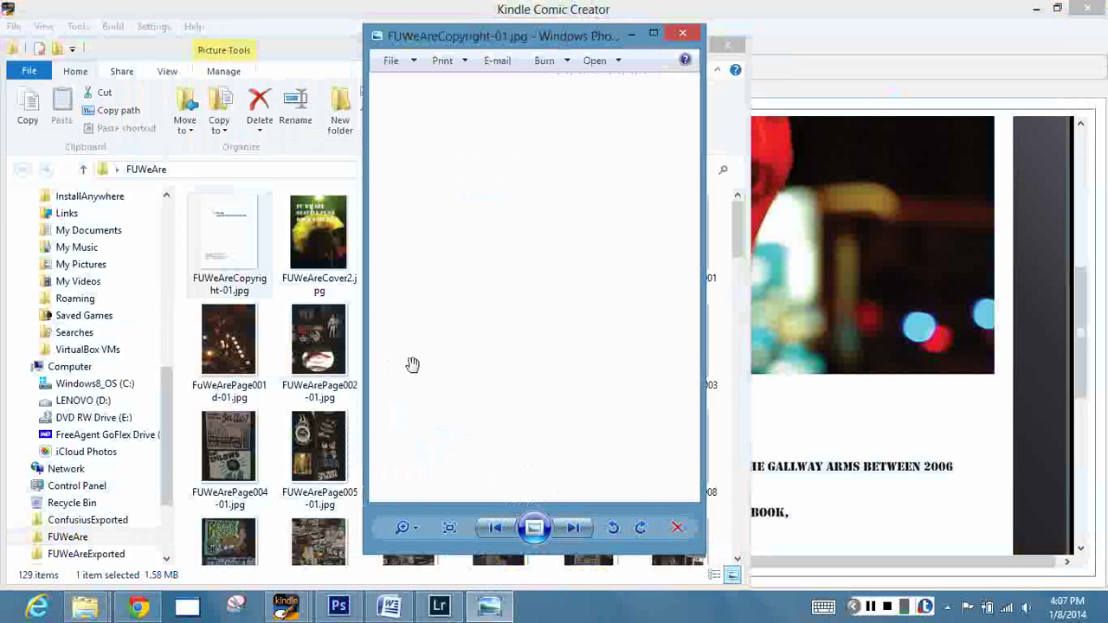
pyautogui.moveTo(514, 416); pyautogui.dragTo(424, 379)
pyautogui.moveTo(577, 35); pyautogui.dragTo(233, 41)
# Check Kindle Comic Creator's validation progress, then return to the KDP form
pyautogui.moveTo(287, 606)
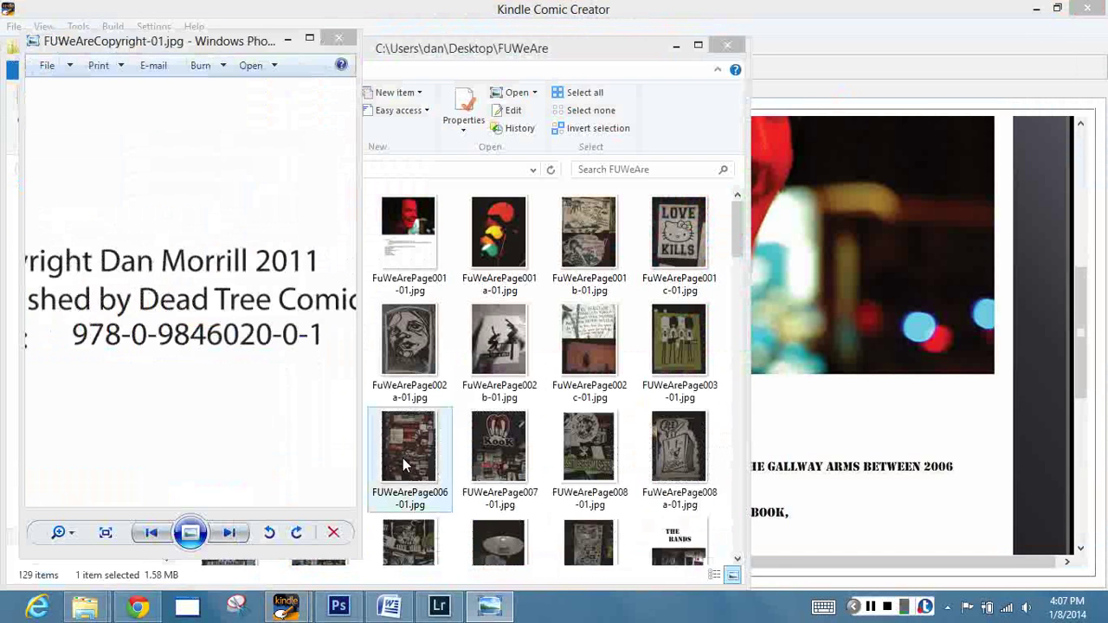
pyautogui.click(287, 606)
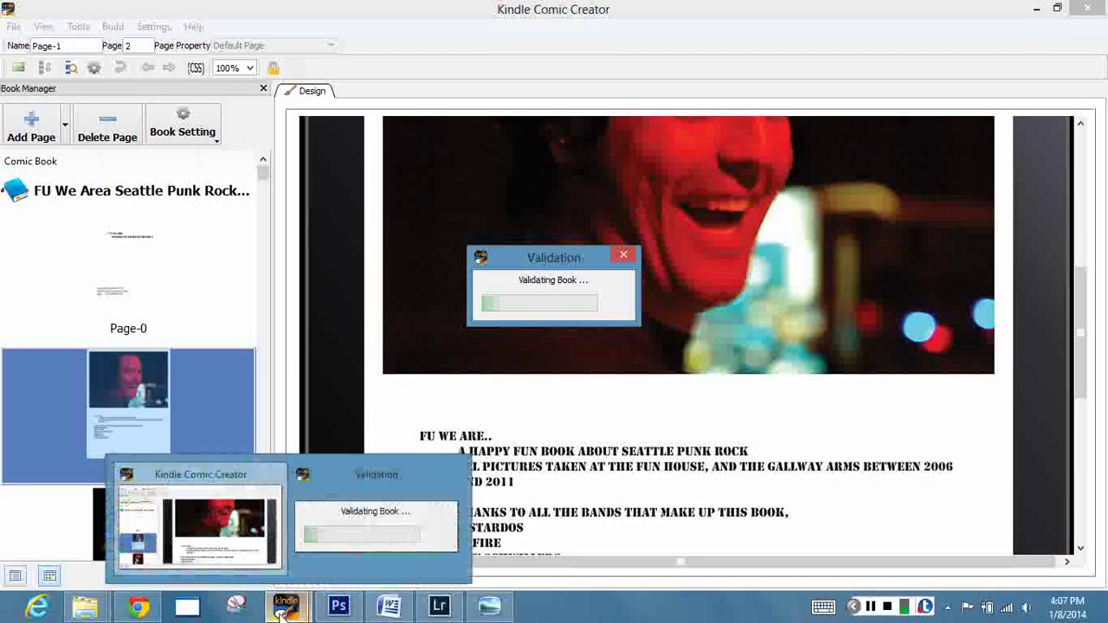
pyautogui.click(139, 607)
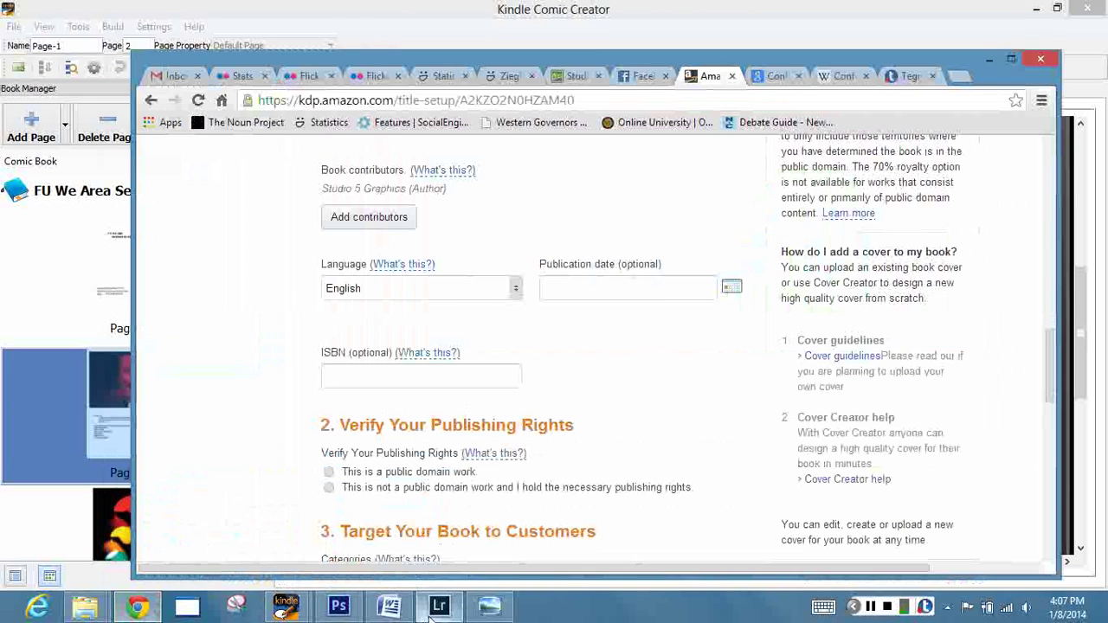
# Place the KDP browser window beside the copyright page viewer
pyautogui.click(489, 606)
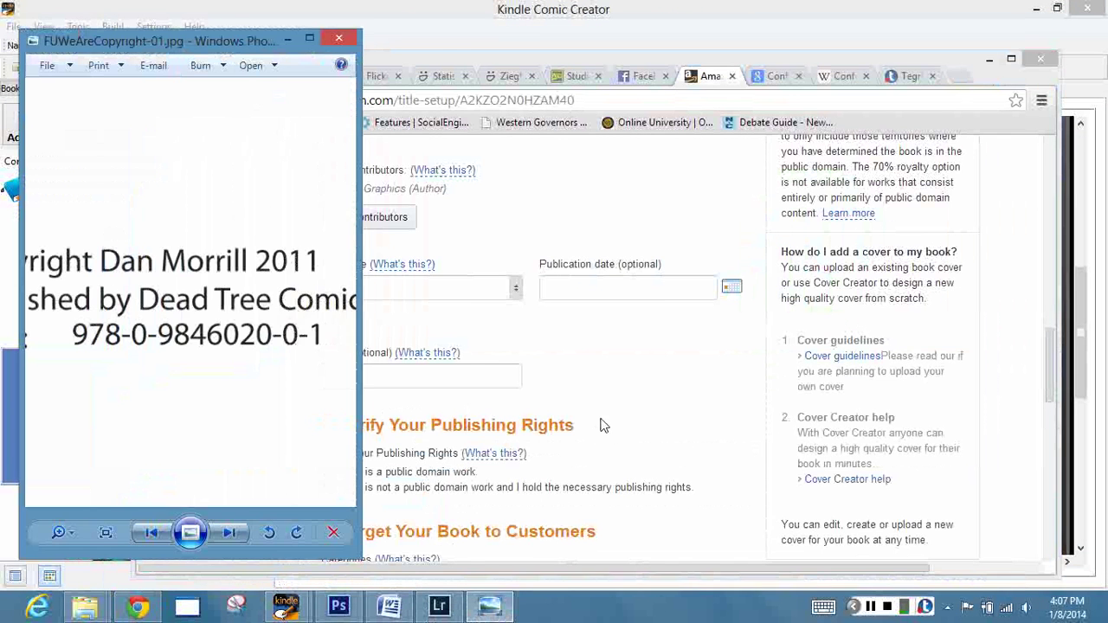
pyautogui.click(601, 421)
pyautogui.moveTo(468, 64); pyautogui.dragTo(705, 70)
pyautogui.click(591, 381)
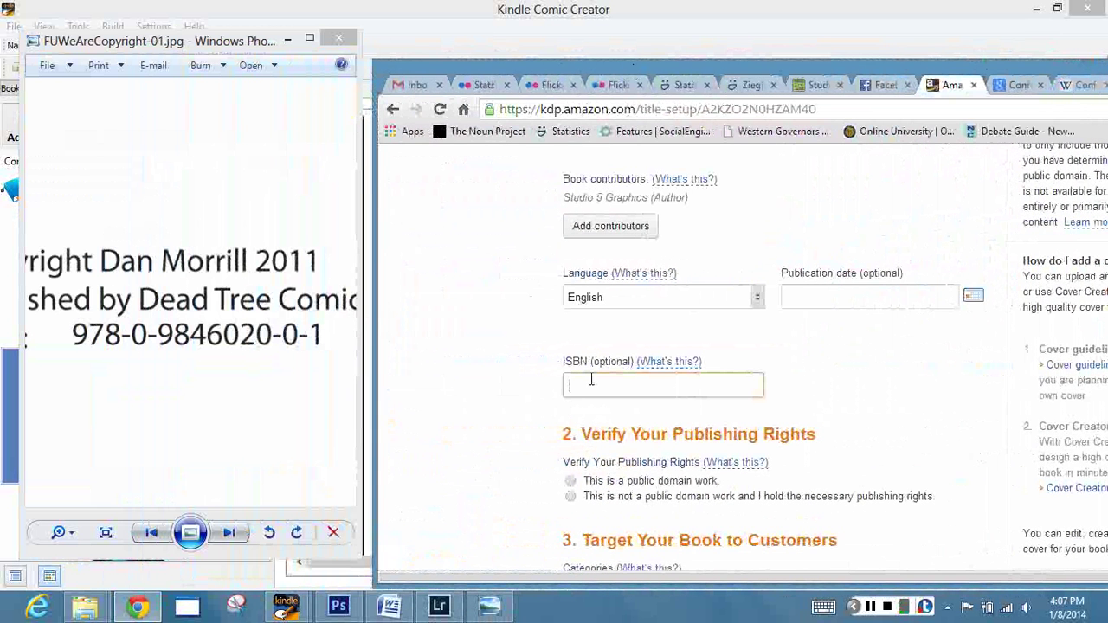
pyautogui.write('9780')
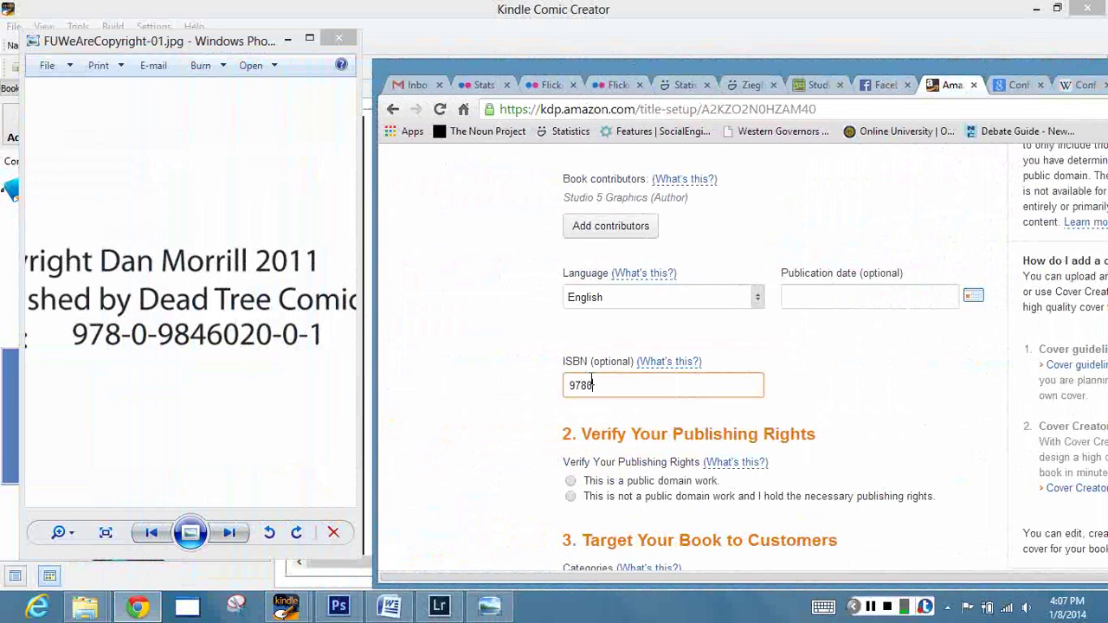
pyautogui.write('984602001')
pyautogui.scroll(-1, 666, 421)
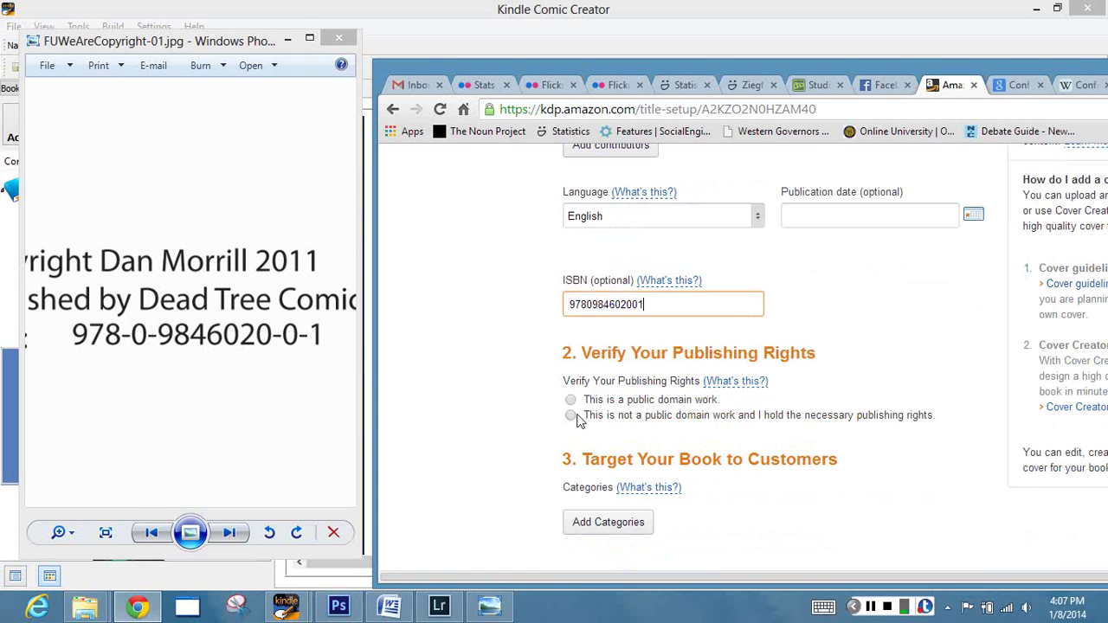
pyautogui.click(571, 414)
pyautogui.scroll(-1, 587, 480)
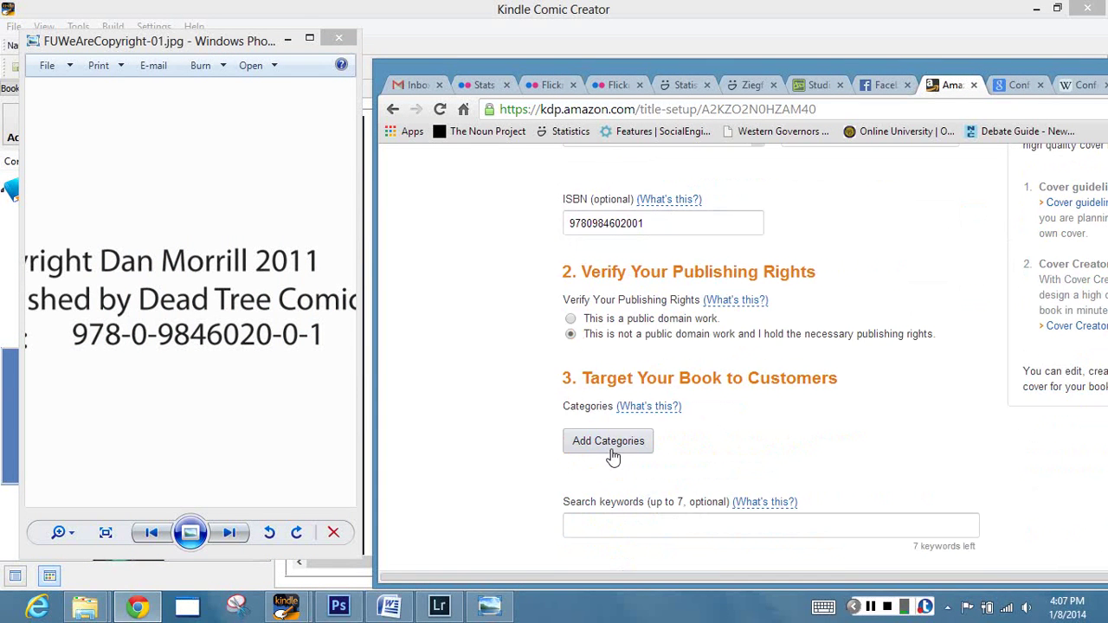
# Choose PHOTOGRAPHY > Subjects & Themes > Lifestyles as the first category
pyautogui.click(611, 446)
pyautogui.scroll(-3, 701, 322)
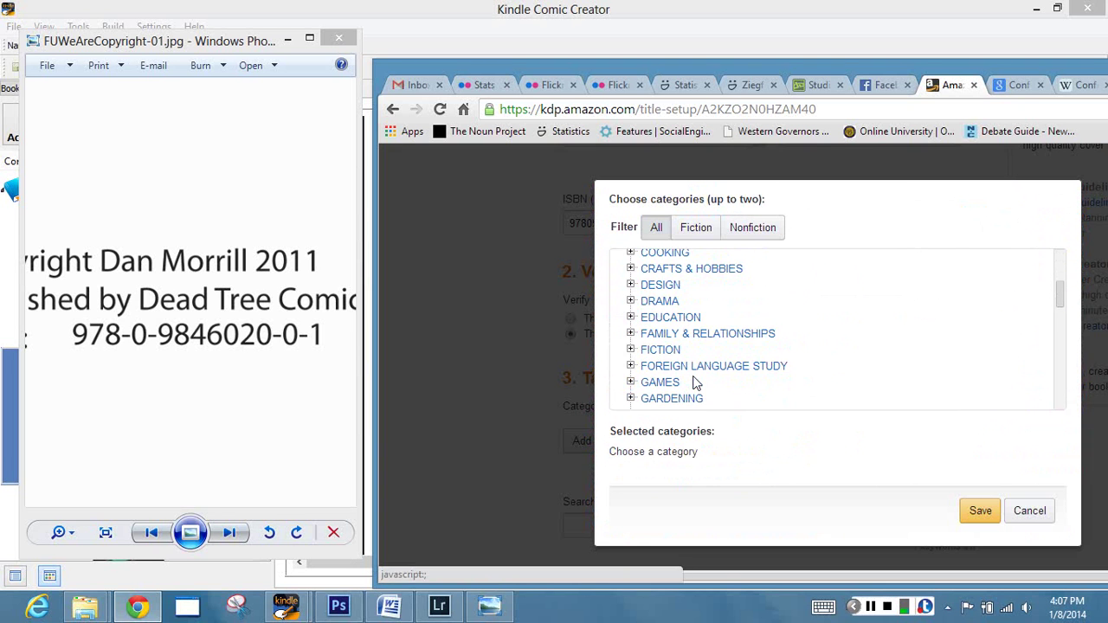
pyautogui.scroll(-5, 692, 376)
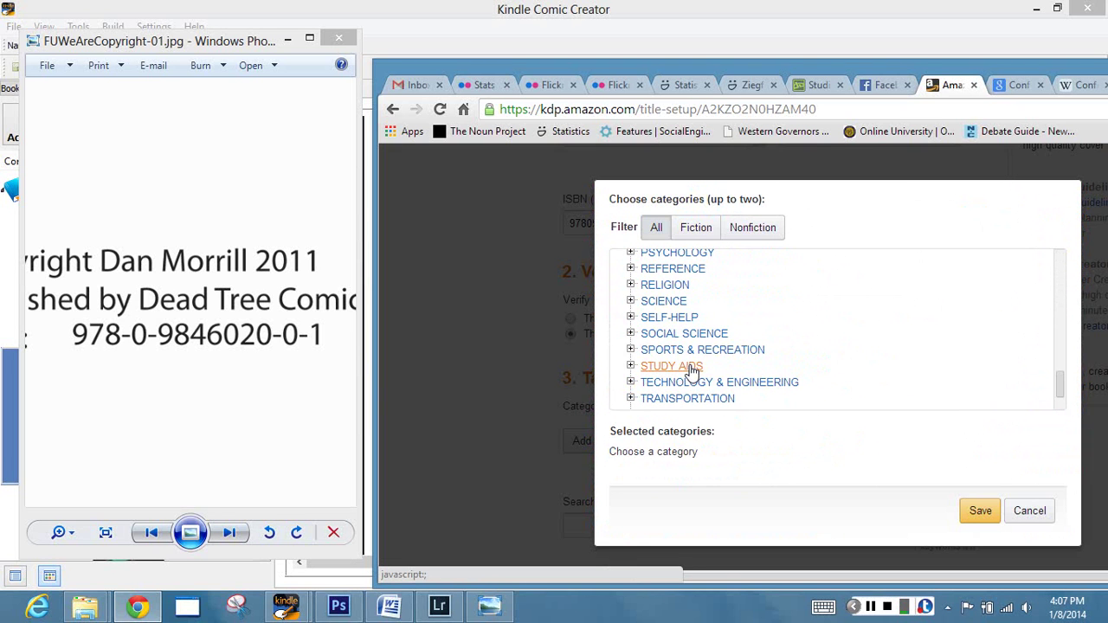
pyautogui.scroll(1, 653, 316)
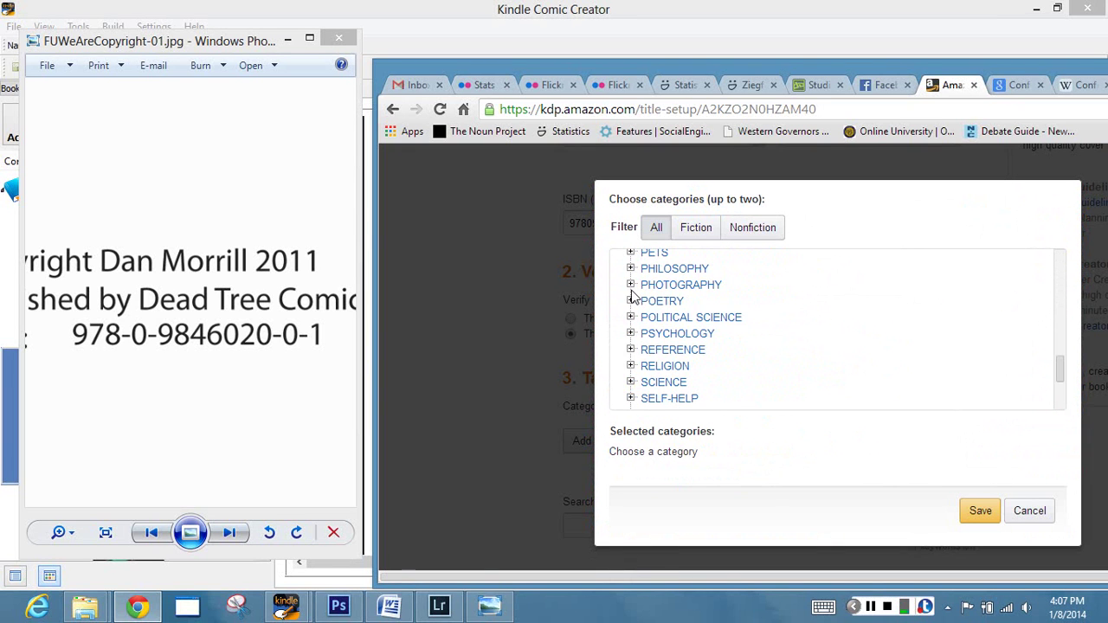
pyautogui.click(631, 285)
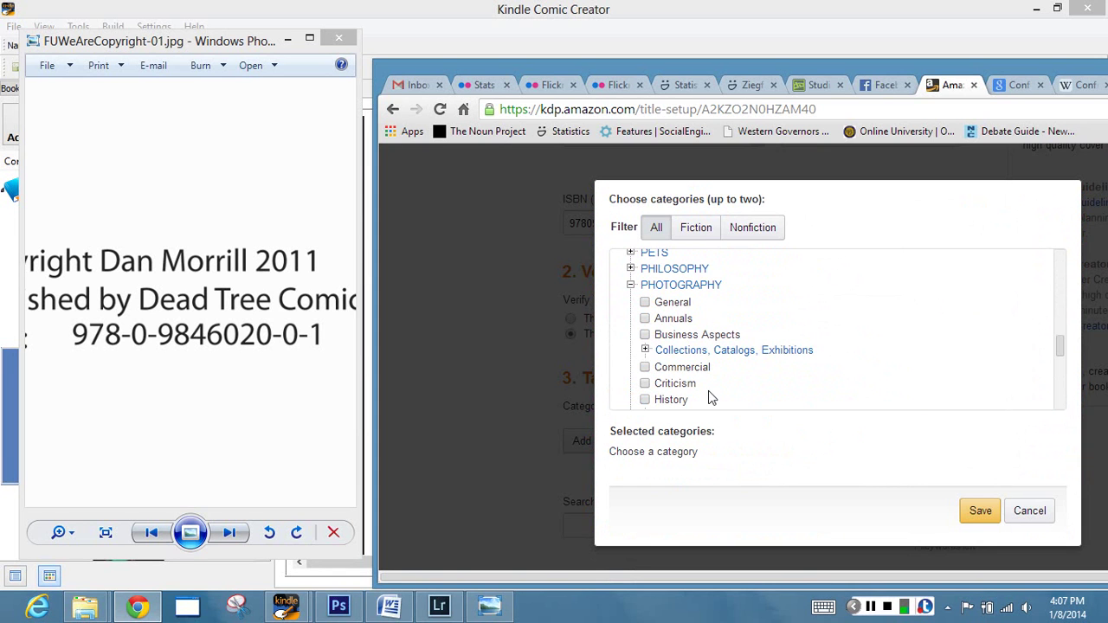
pyautogui.scroll(-1, 705, 390)
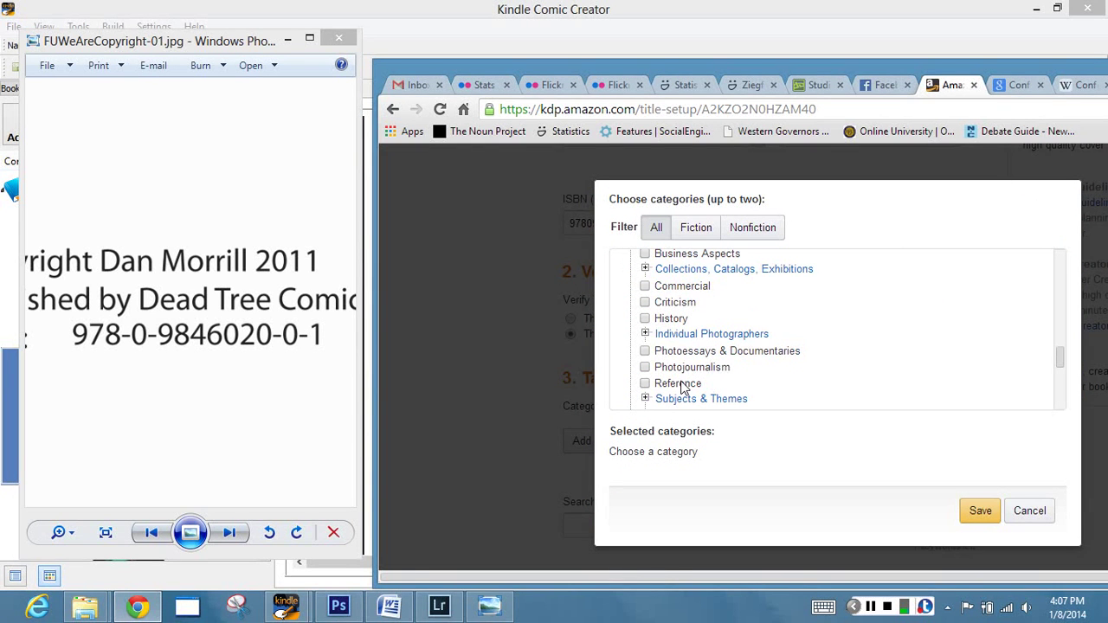
pyautogui.scroll(-1, 681, 387)
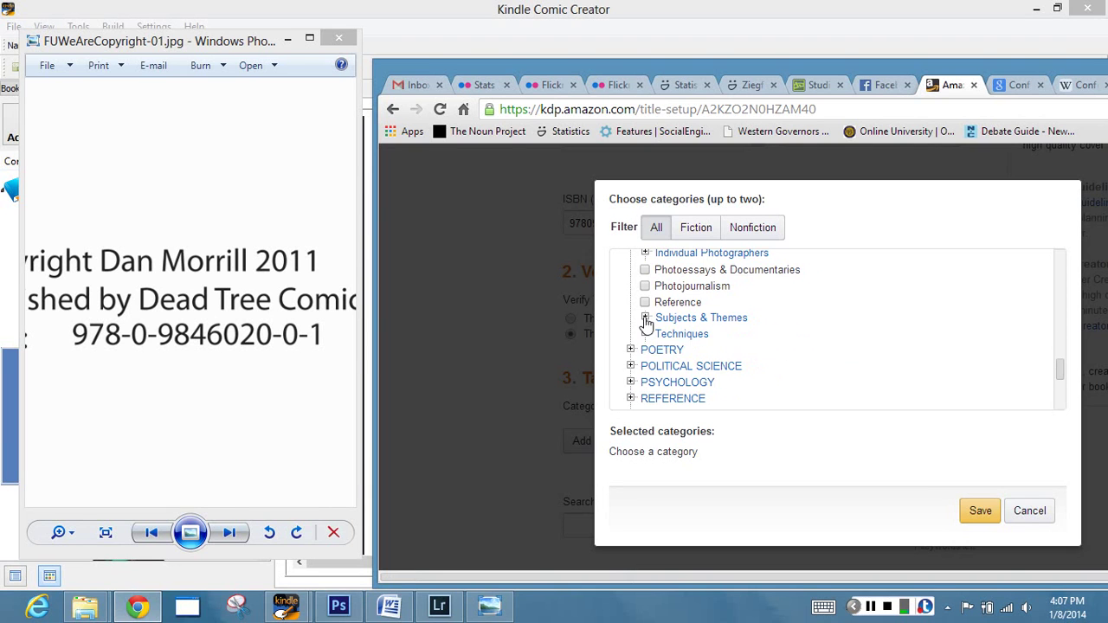
pyautogui.click(645, 320)
pyautogui.scroll(-1, 715, 385)
pyautogui.scroll(-1, 714, 385)
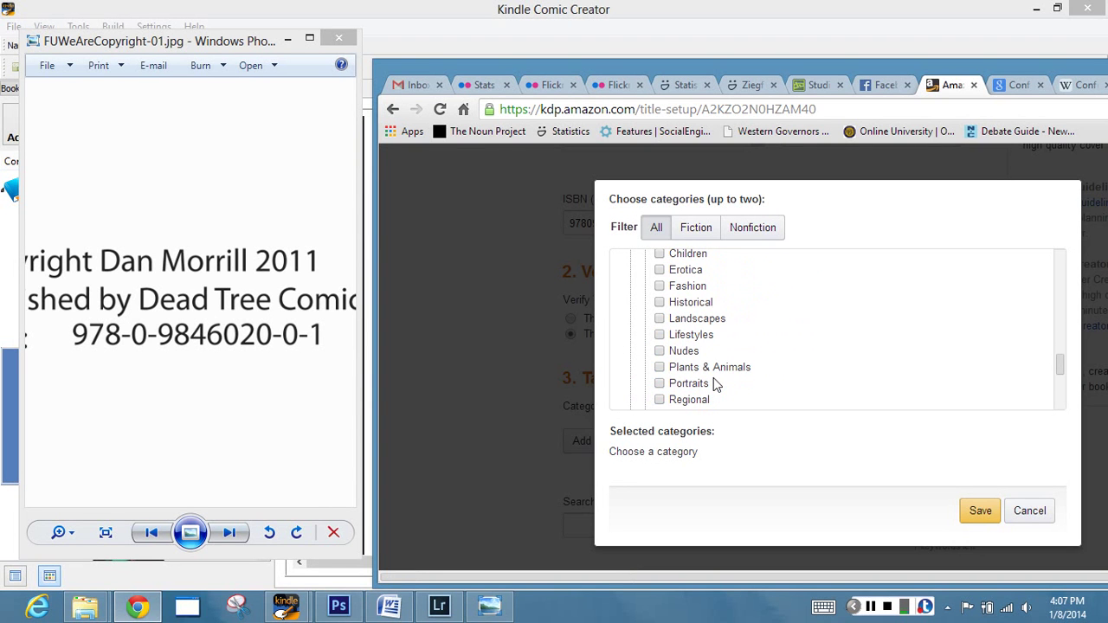
pyautogui.scroll(-1, 715, 385)
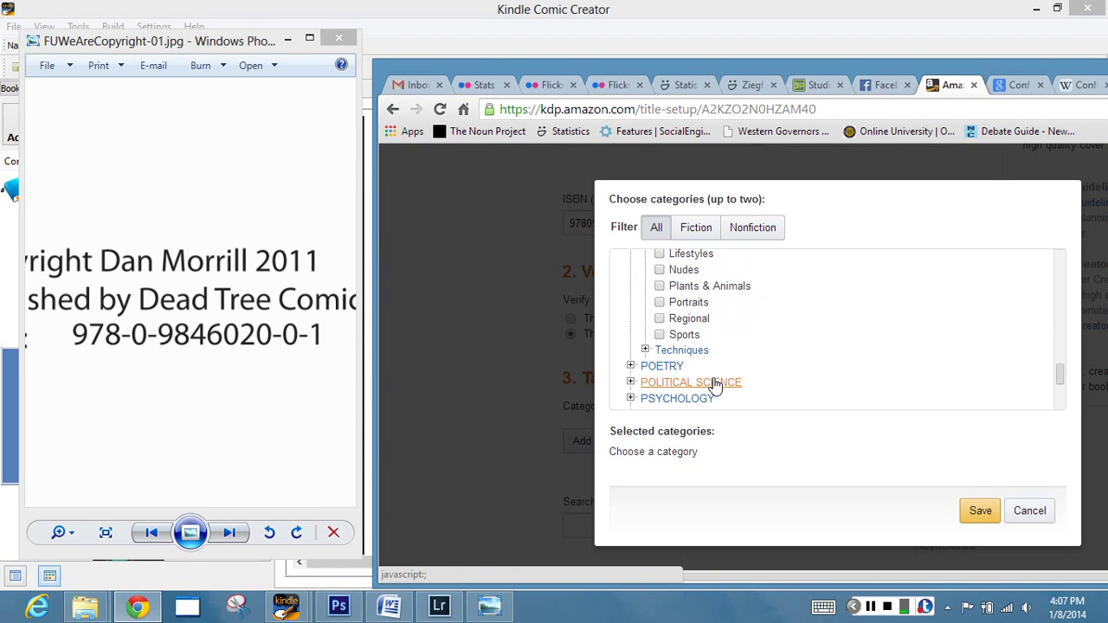
pyautogui.scroll(1, 733, 350)
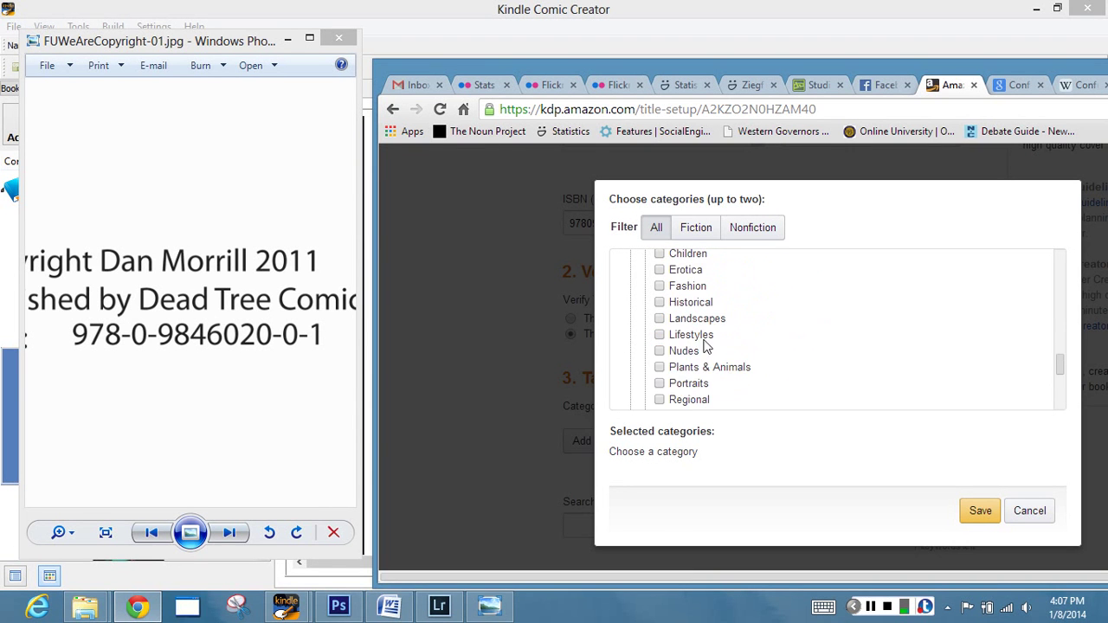
pyautogui.click(659, 335)
# Add PHOTOGRAPHY > General as the second category and save both
pyautogui.scroll(1, 763, 370)
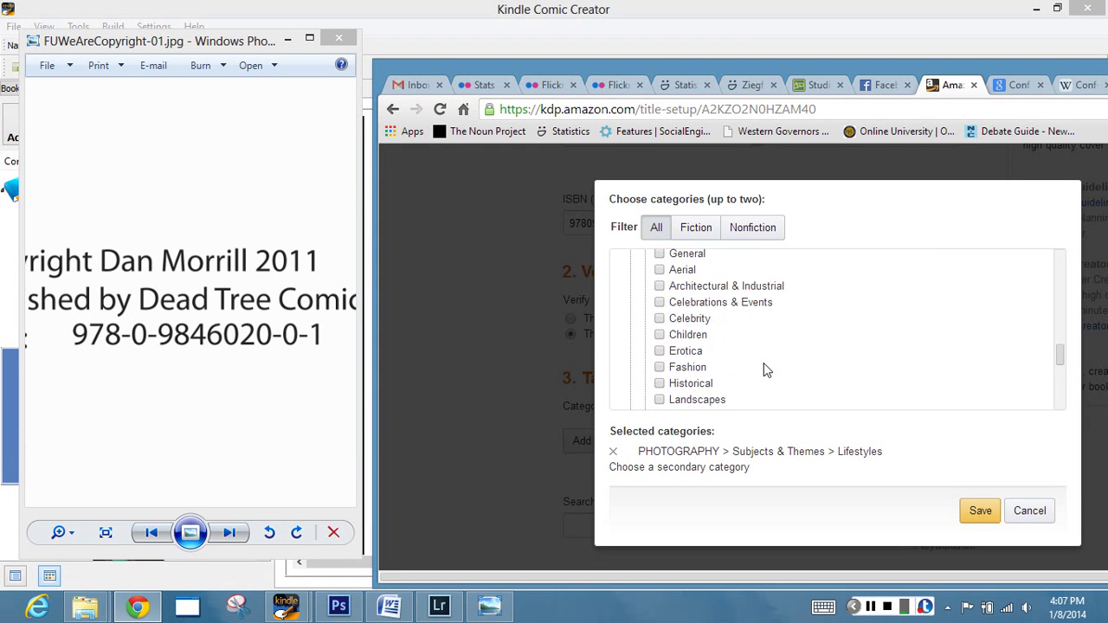
pyautogui.scroll(1, 763, 369)
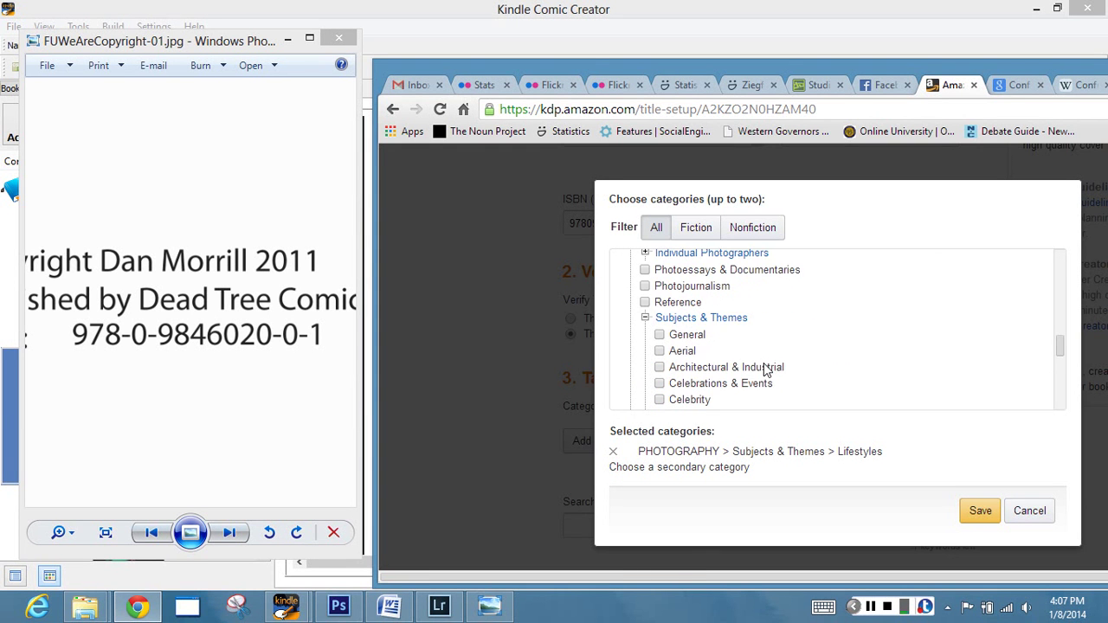
pyautogui.scroll(2, 670, 333)
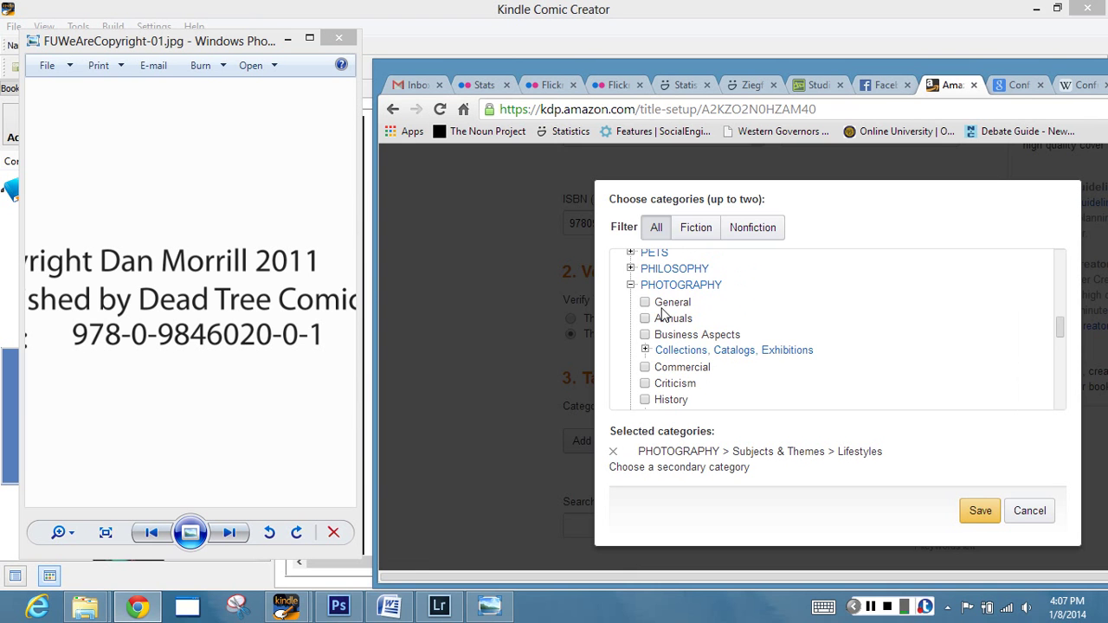
pyautogui.click(660, 306)
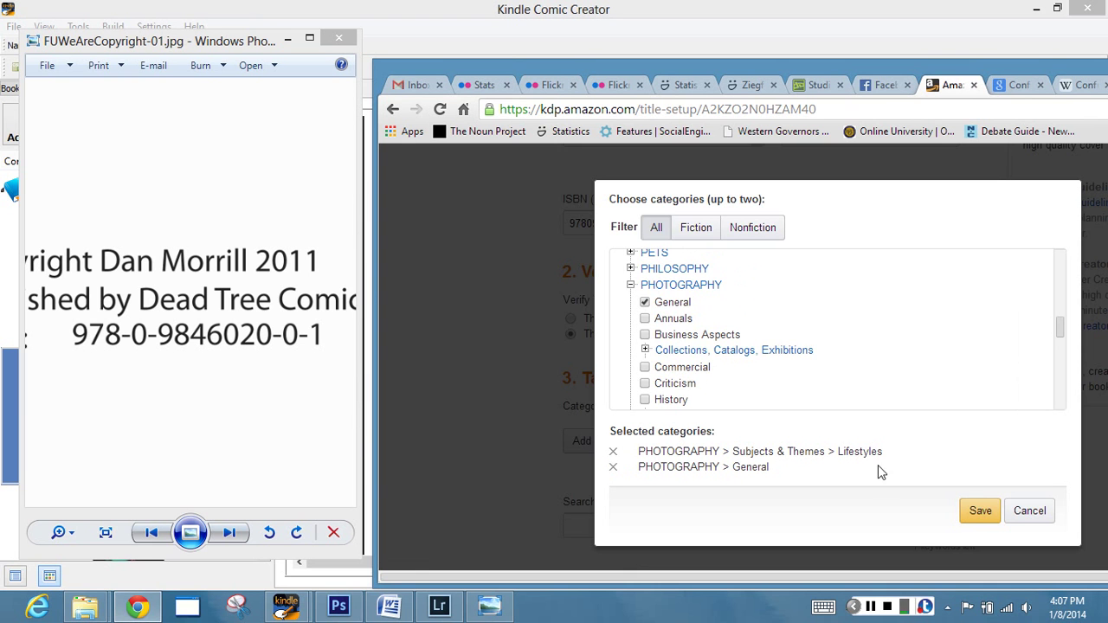
pyautogui.click(962, 516)
# Enter the seven keywords 'seattle, fun house, punk, rock, band, music, grunge', fixing typos
pyautogui.scroll(-1, 735, 468)
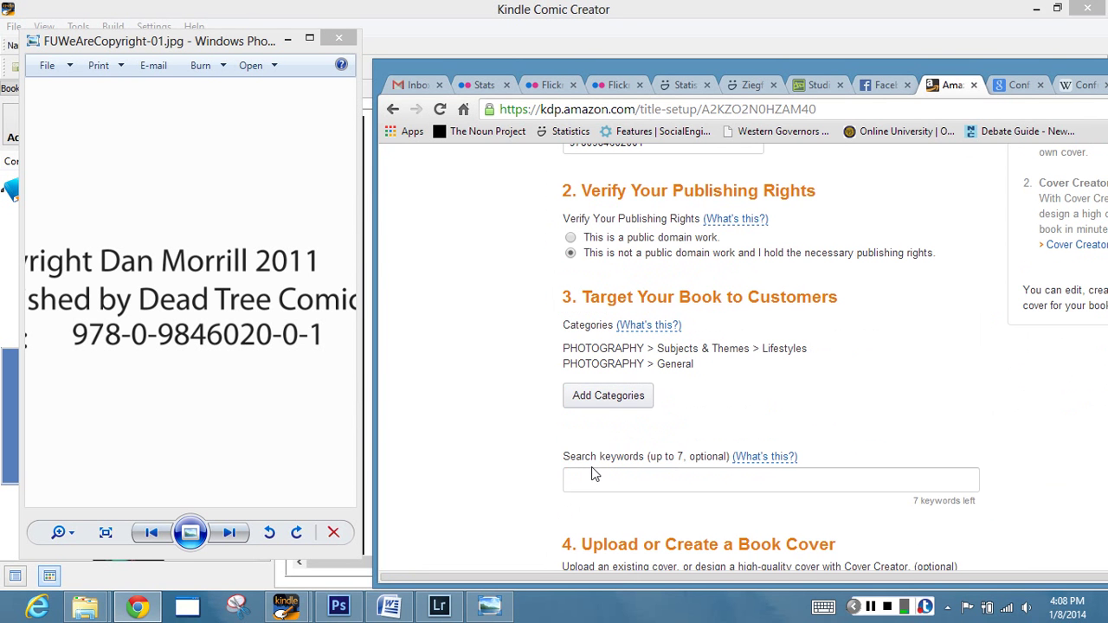
pyautogui.click(595, 480)
pyautogui.write('seat')
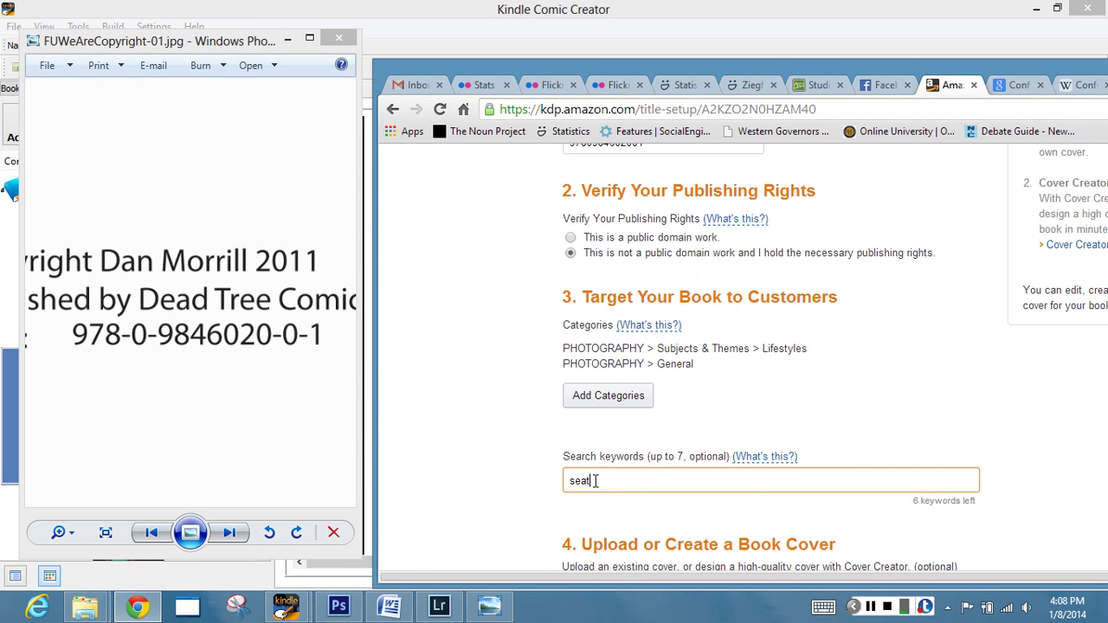
pyautogui.write('tle, fun house, pi')
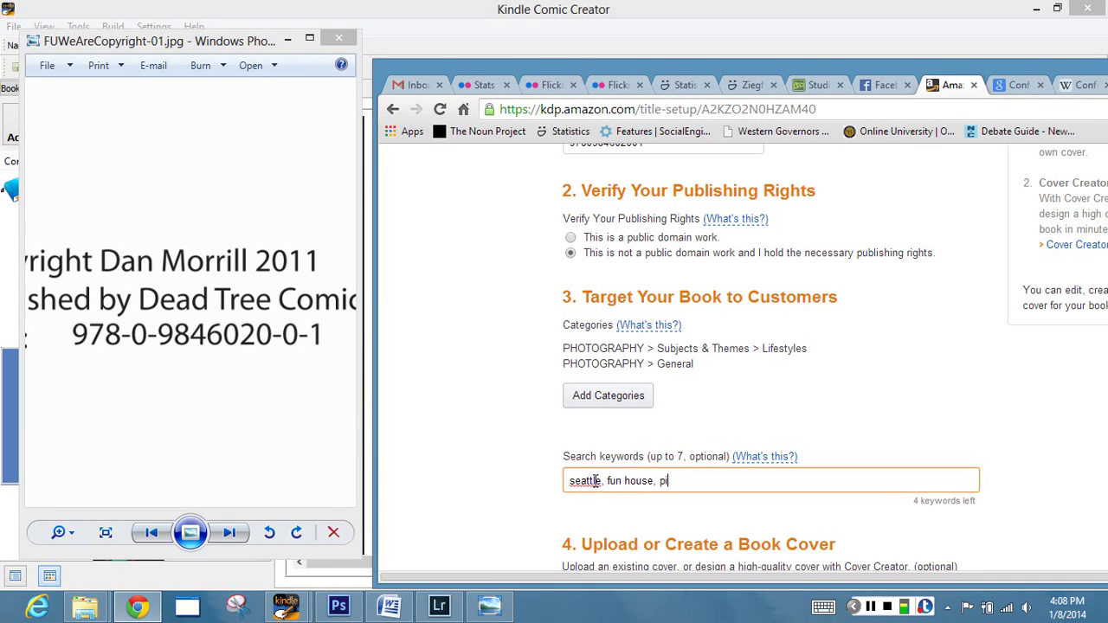
pyautogui.press('BackSpace')
pyautogui.write('unl')
pyautogui.press('BackSpace')
pyautogui.write('k, rock, bands')
pyautogui.press('BackSpace')
pyautogui.write(', music,')
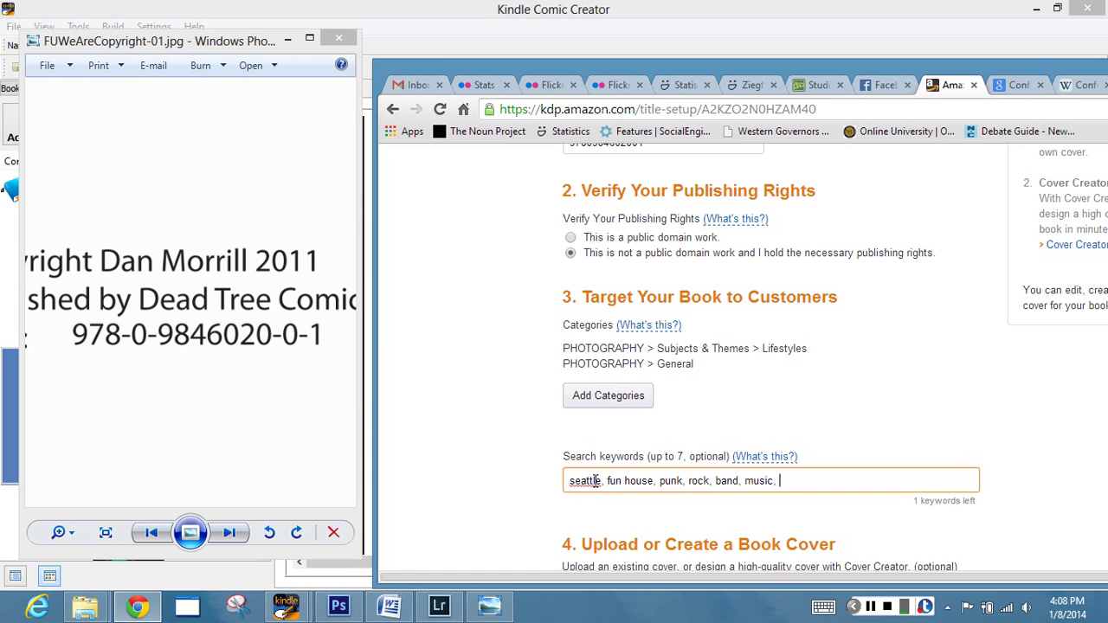
pyautogui.write('gum')
pyautogui.write('ge')
pyautogui.scroll(-4, 682, 414)
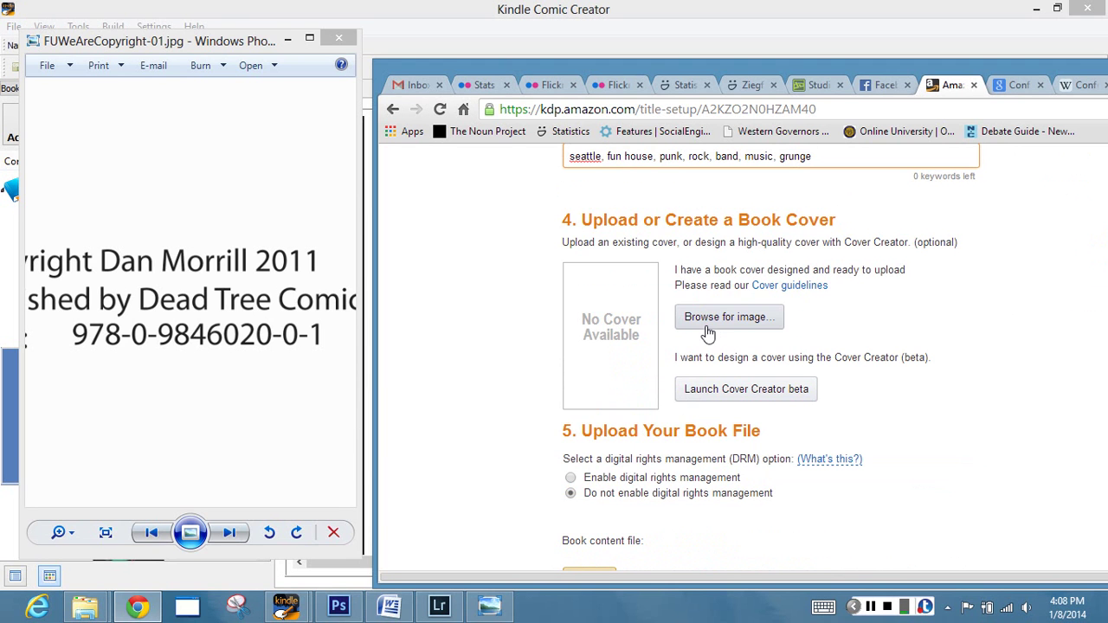
# Close Photo Viewer and save the book details to continue to cover upload
pyautogui.click(339, 37)
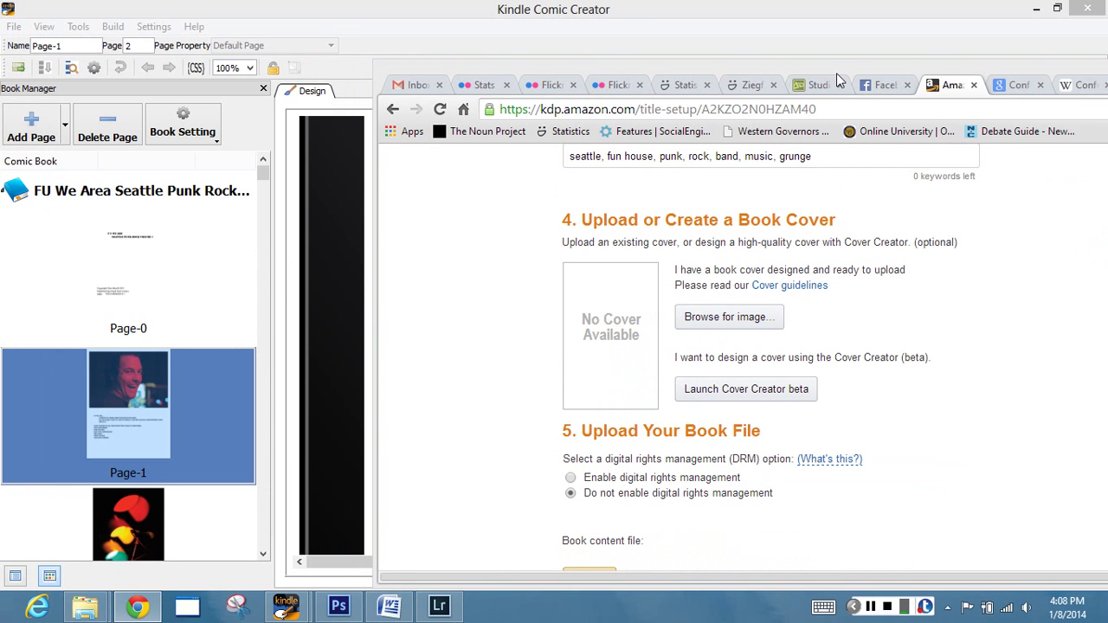
pyautogui.moveTo(836, 73); pyautogui.dragTo(538, 56)
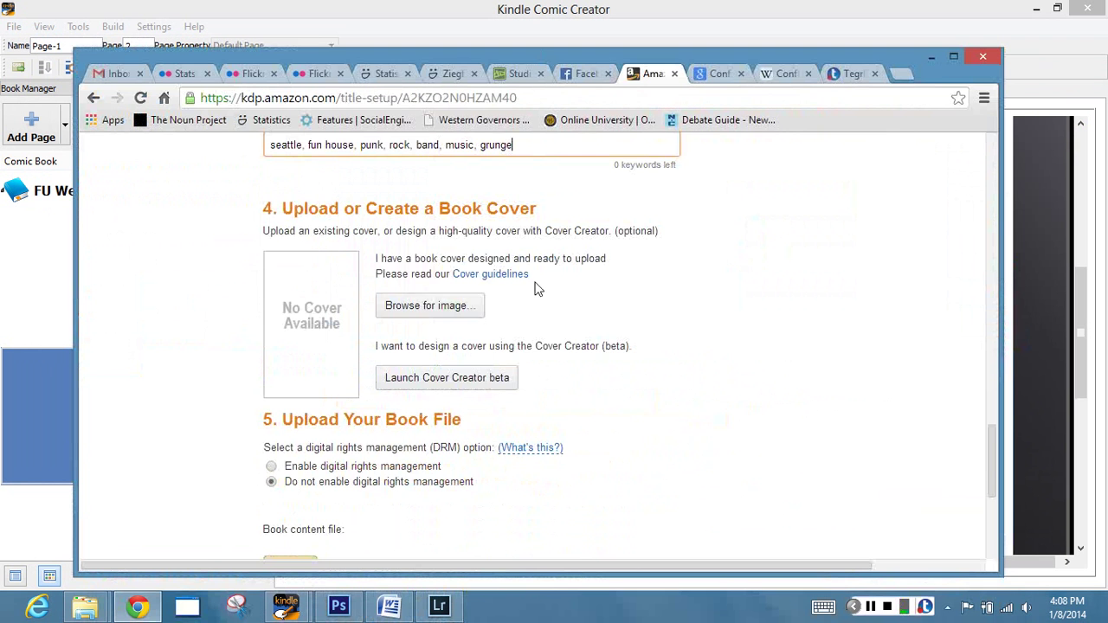
pyautogui.click(435, 305)
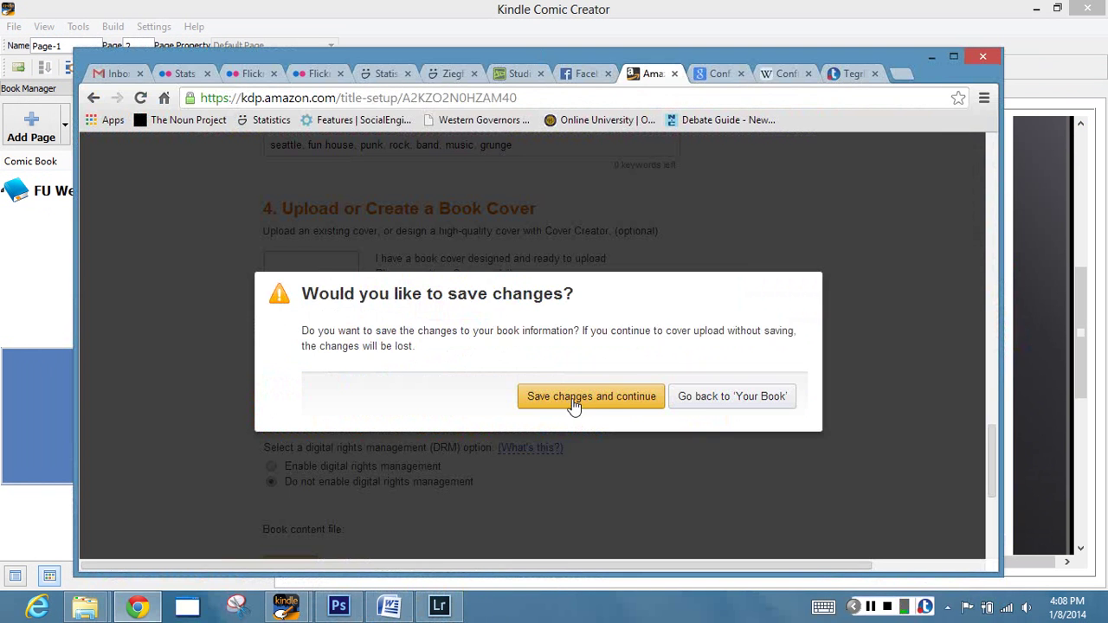
pyautogui.click(574, 400)
# Upload FUWeAreCover2.jpg from Desktop > FUWeAreExported as the book cover
pyautogui.click(623, 488)
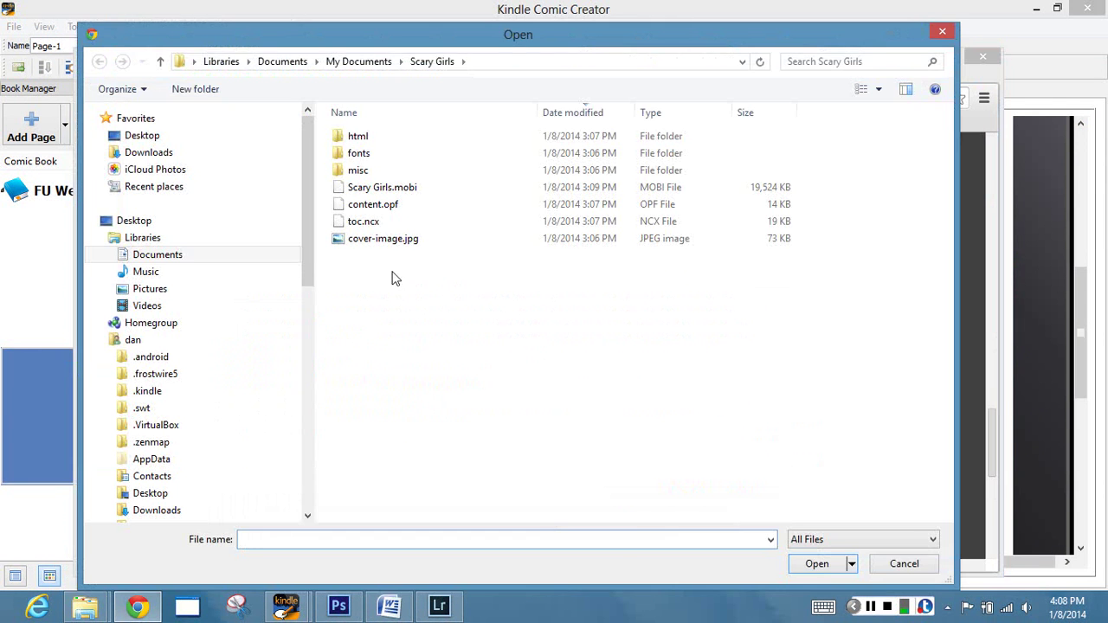
pyautogui.click(156, 141)
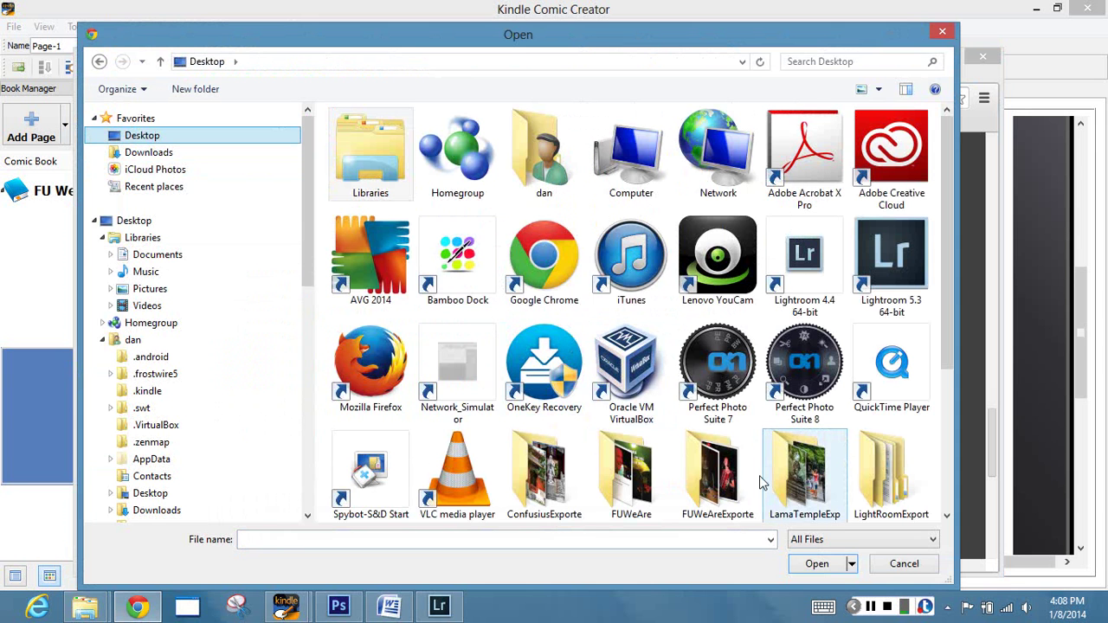
pyautogui.doubleClick(692, 437)
pyautogui.doubleClick(459, 165)
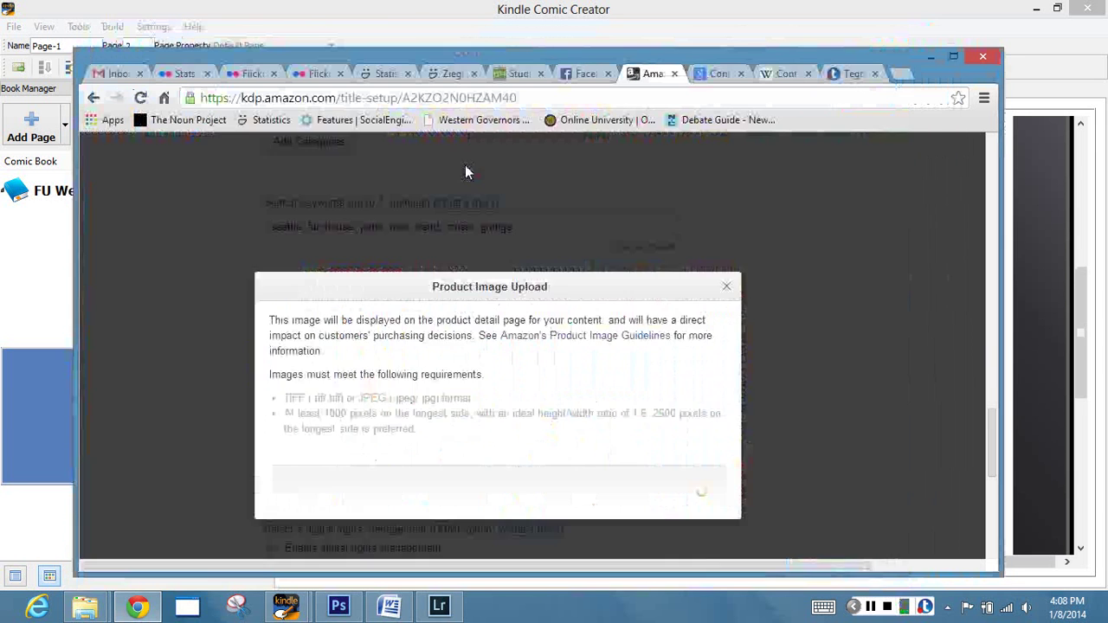
pyautogui.scroll(-2, 578, 397)
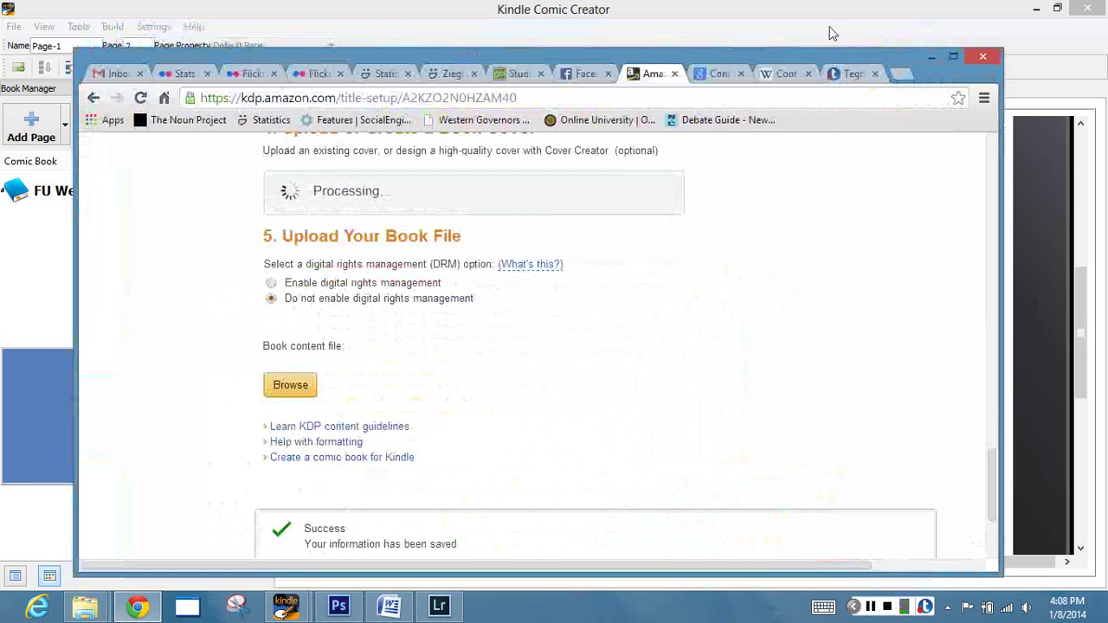
# Minimize the browser to watch Comic Creator's validation, then bring the KDP page back
pyautogui.click(869, 10)
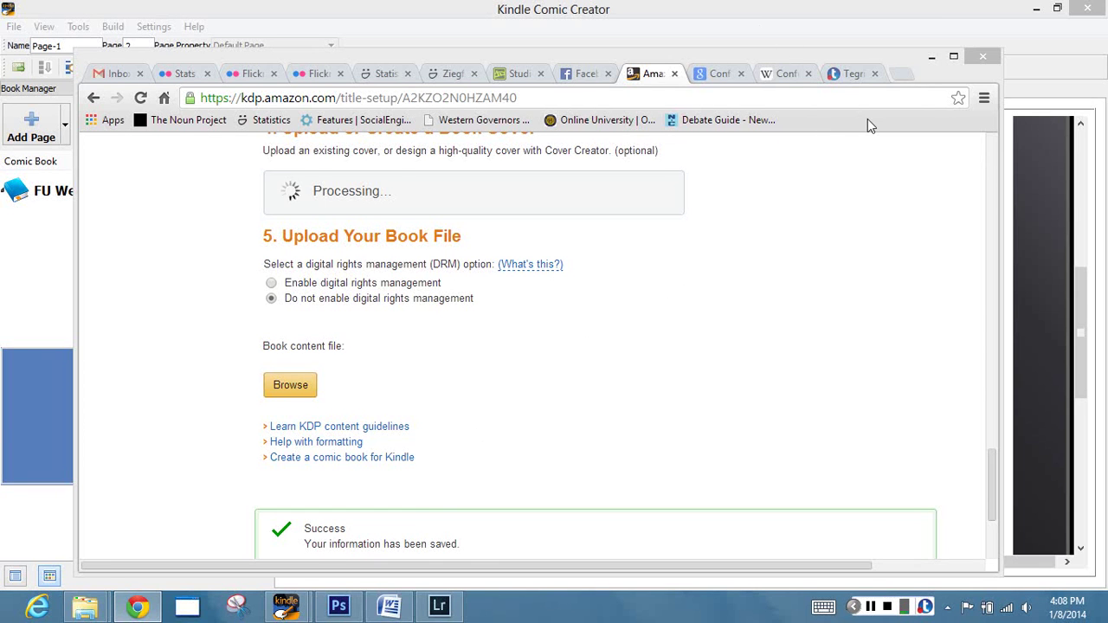
pyautogui.click(931, 57)
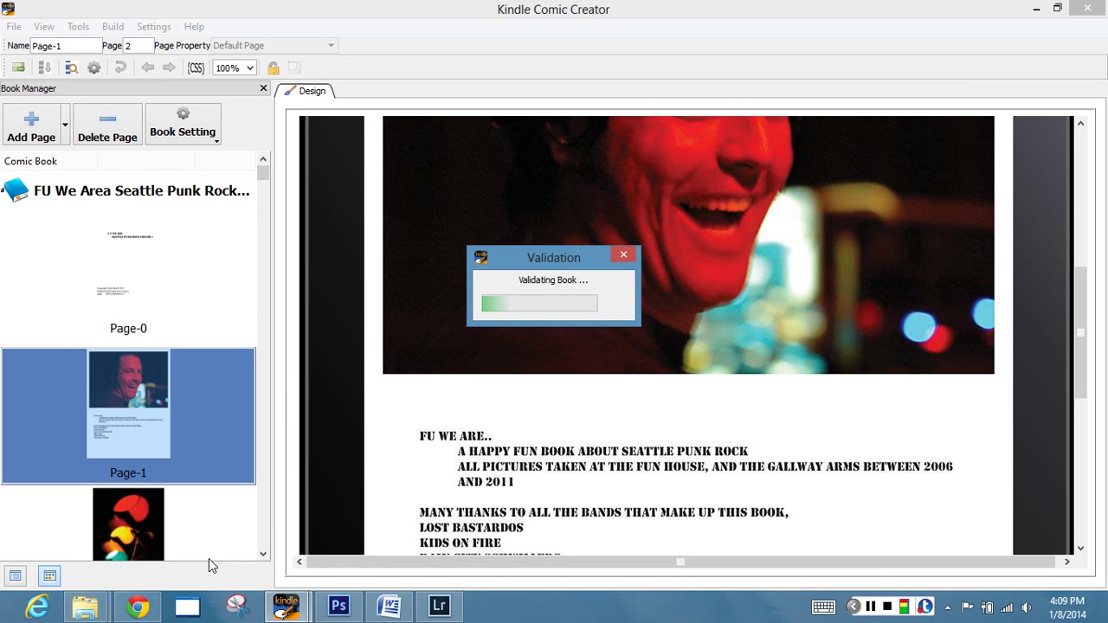
pyautogui.click(135, 607)
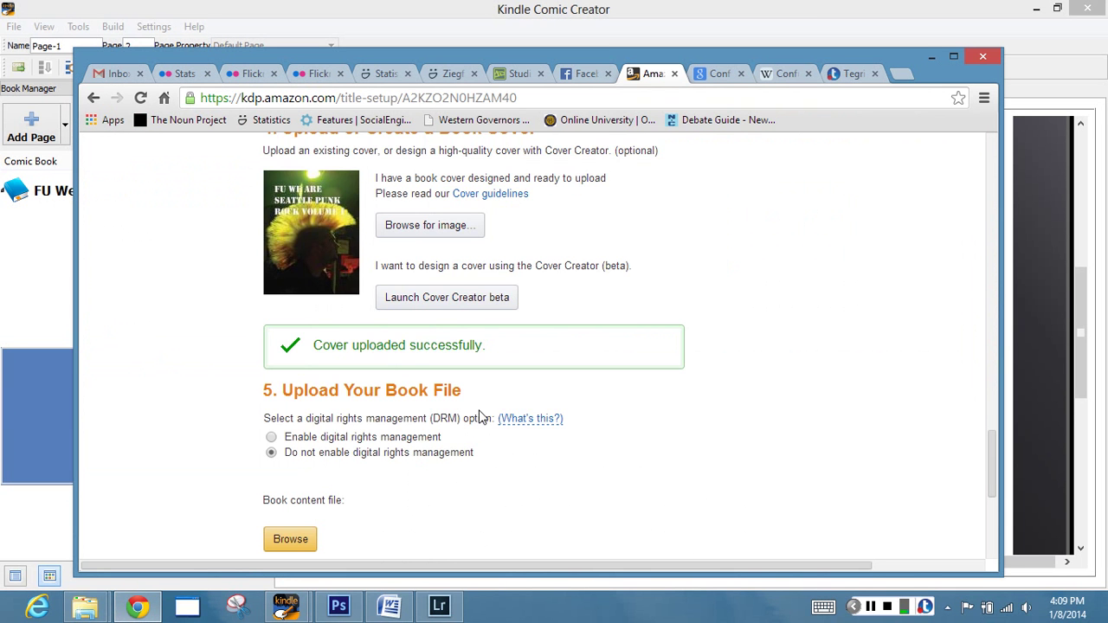
# Scroll through the filled-in KDP book details to review them
pyautogui.scroll(4, 536, 375)
pyautogui.scroll(1, 536, 373)
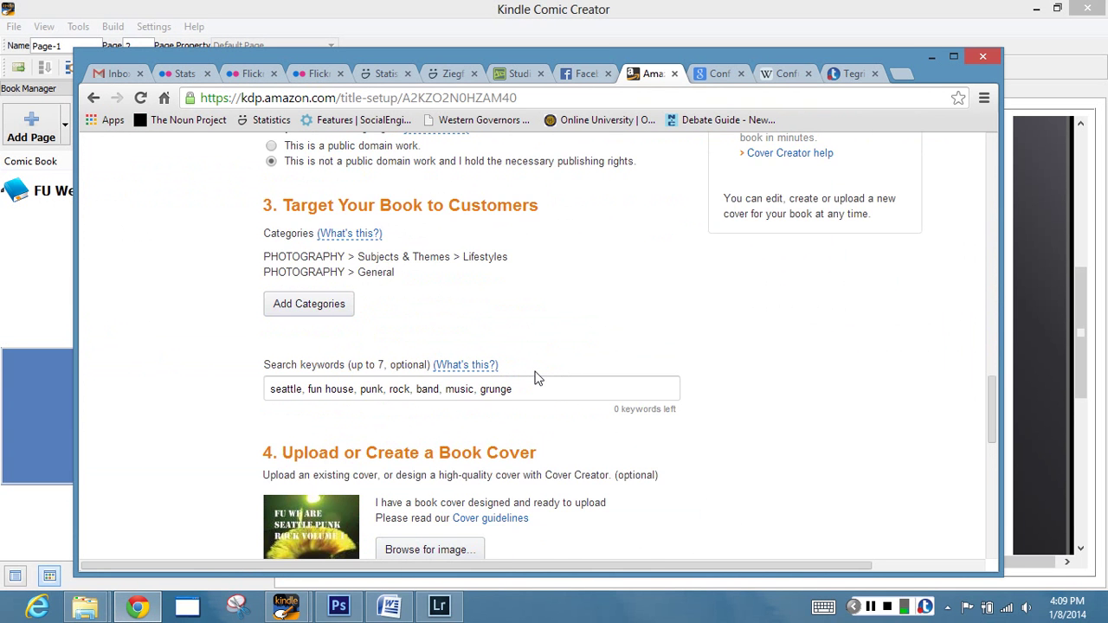
pyautogui.scroll(3, 536, 377)
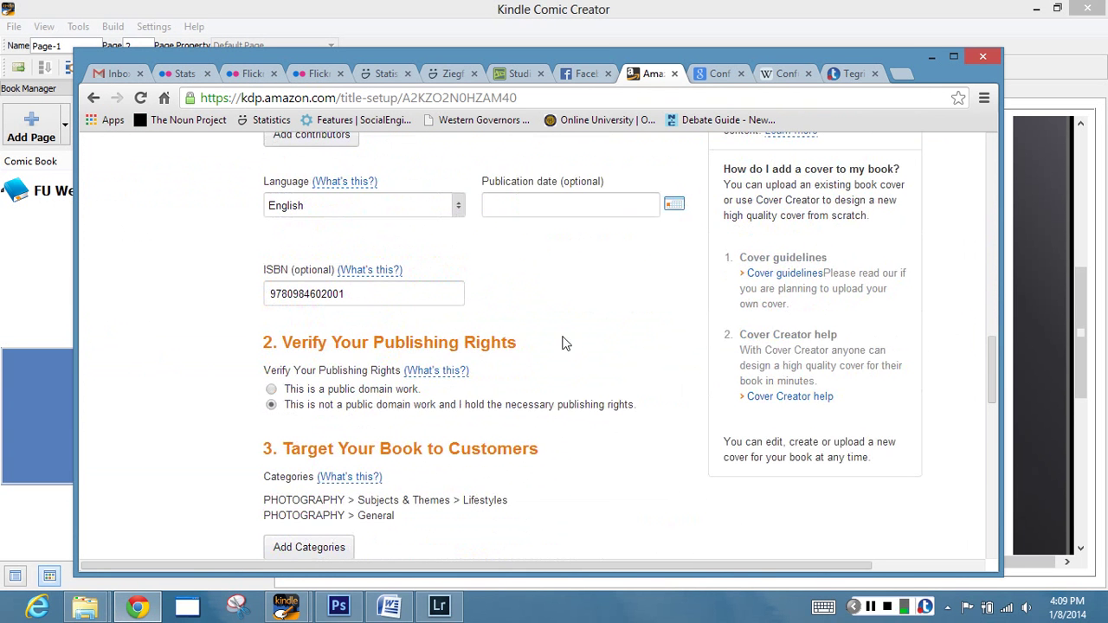
pyautogui.scroll(-3, 561, 343)
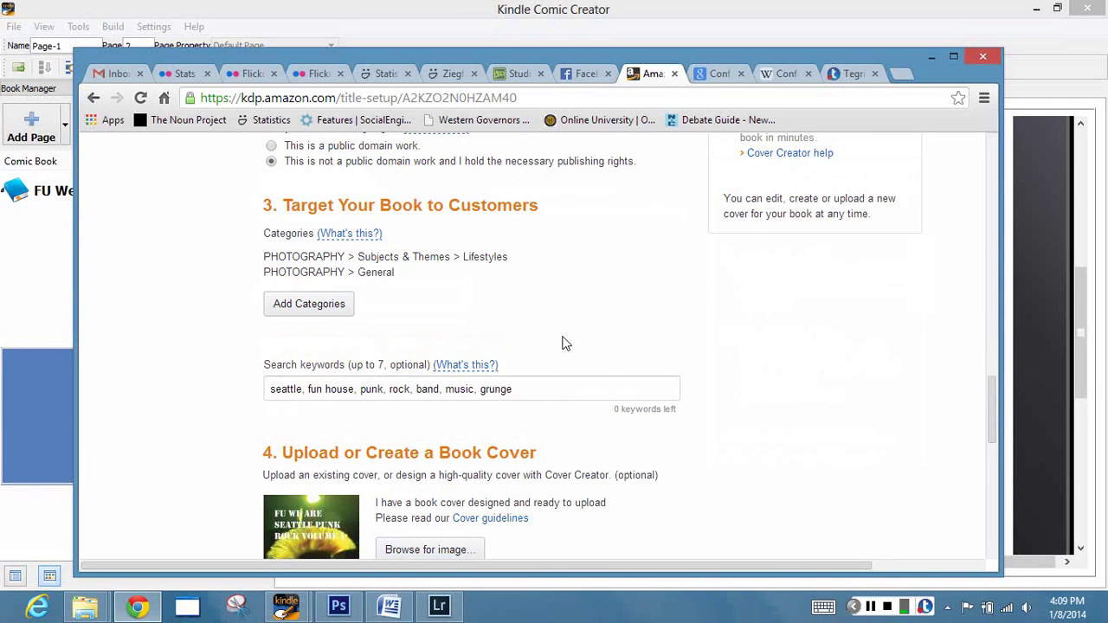
pyautogui.scroll(-6, 562, 343)
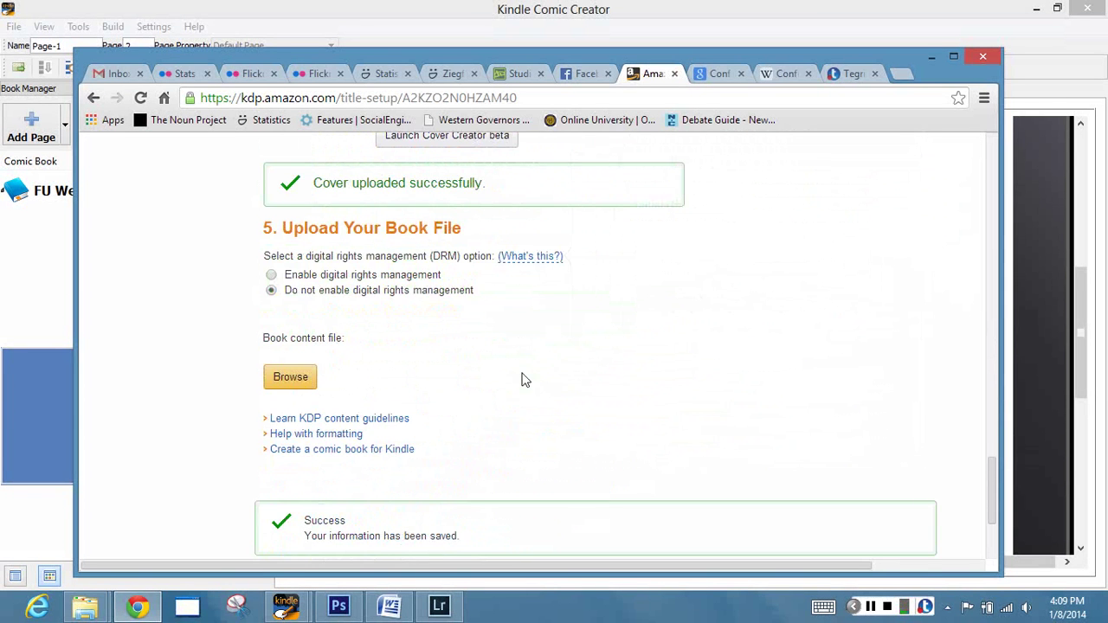
pyautogui.scroll(-1, 524, 379)
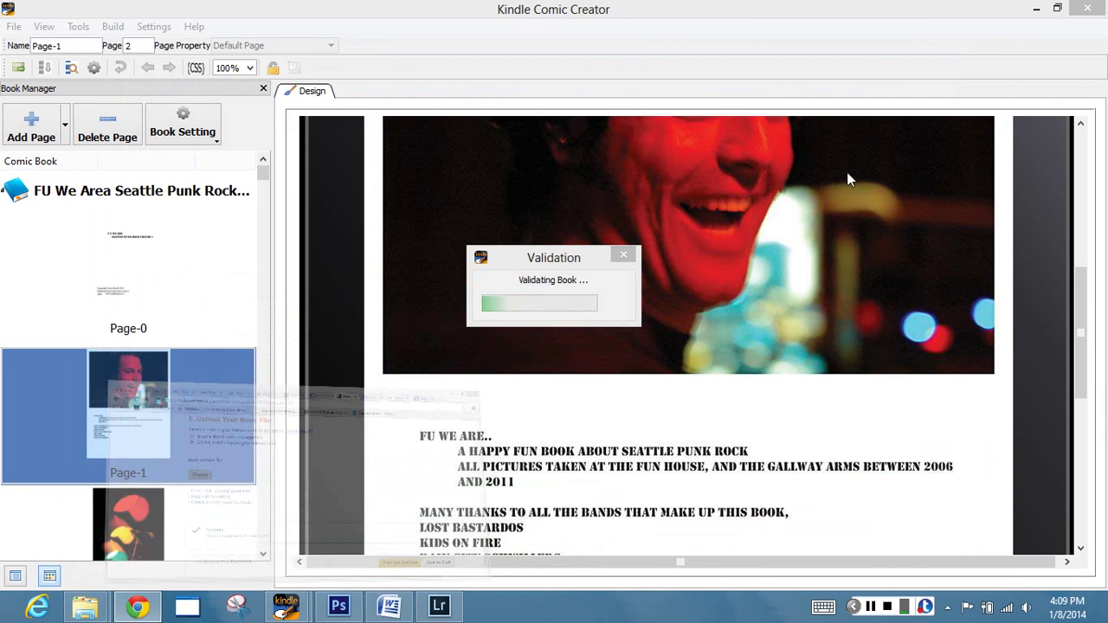
# Confirm in Comic Creator's console that the Mobi file built successfully at about 11 MB
pyautogui.click(871, 607)
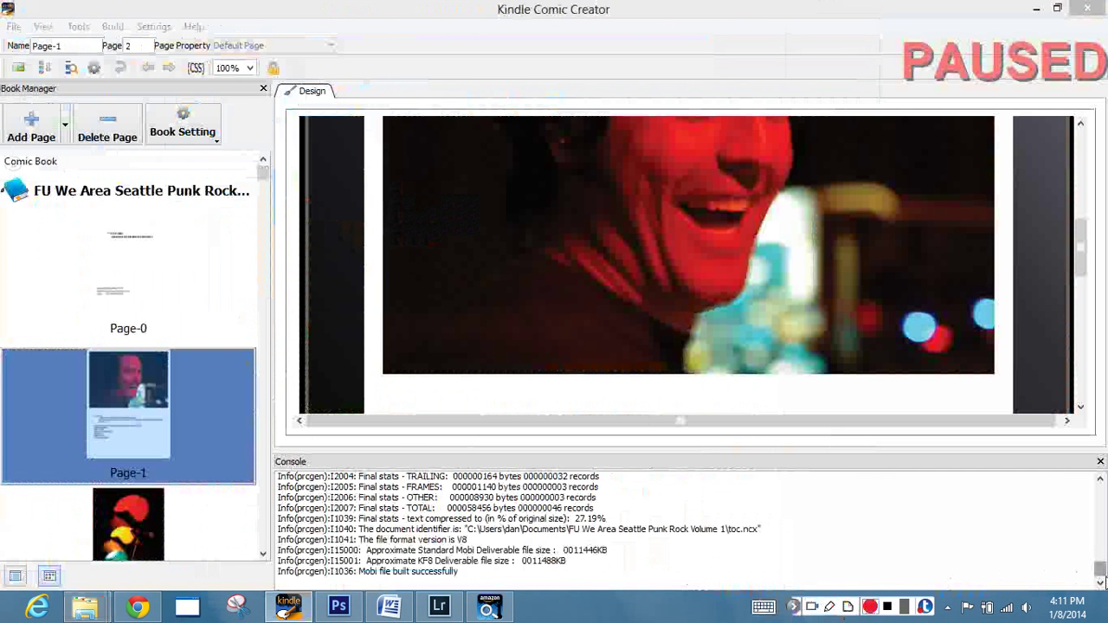
pyautogui.press('F9')
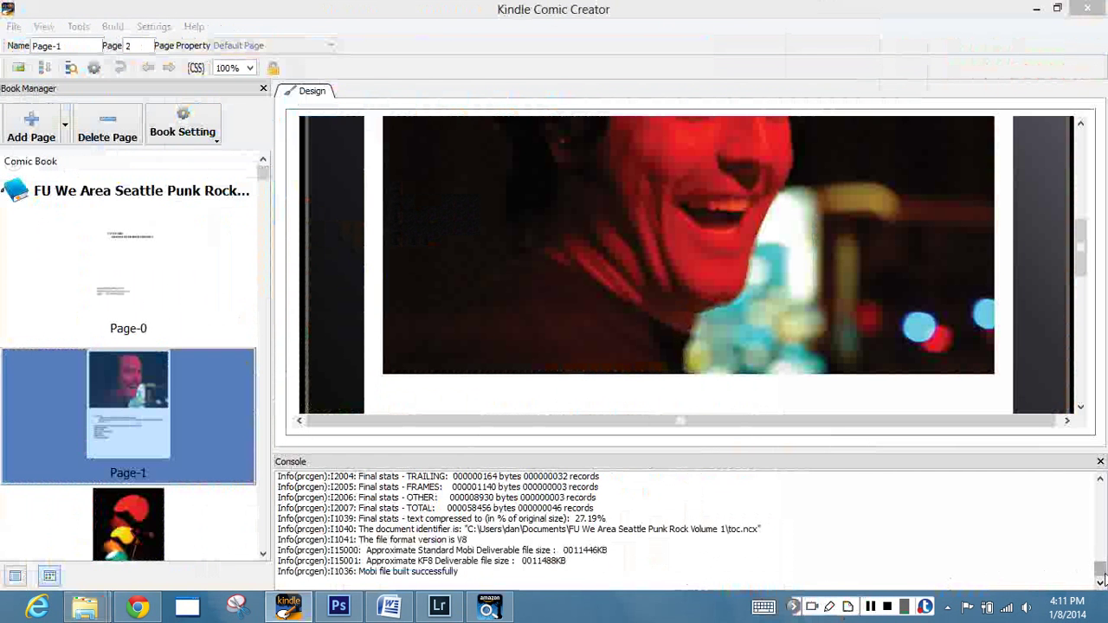
pyautogui.moveTo(1100, 576); pyautogui.dragTo(1103, 491)
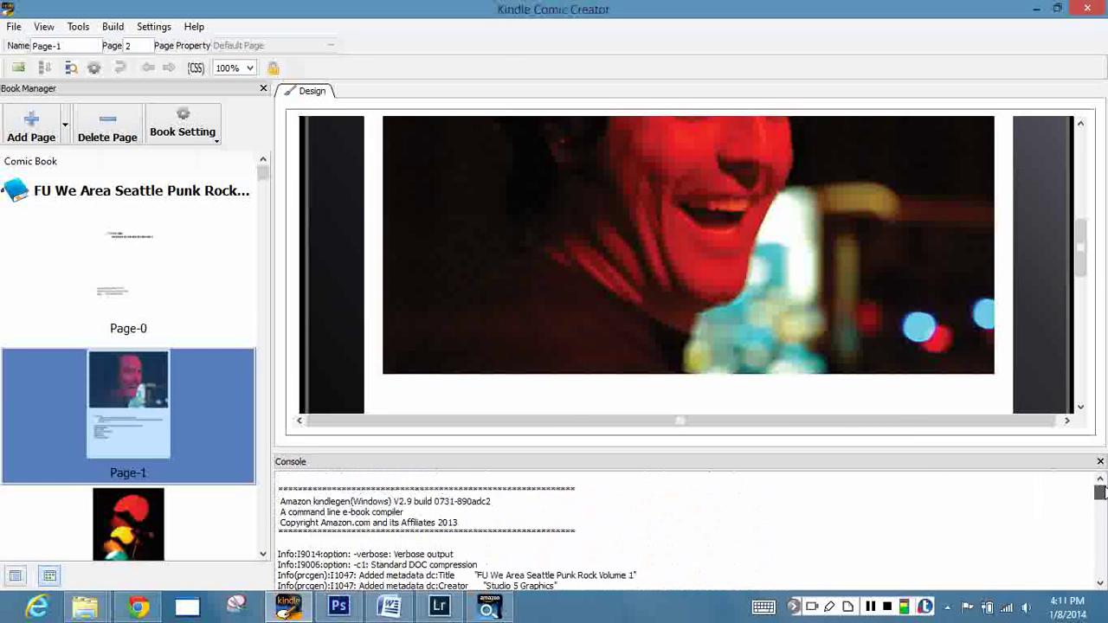
pyautogui.moveTo(374, 523); pyautogui.dragTo(472, 528)
pyautogui.scroll(-2, 471, 528)
pyautogui.scroll(-2, 471, 528)
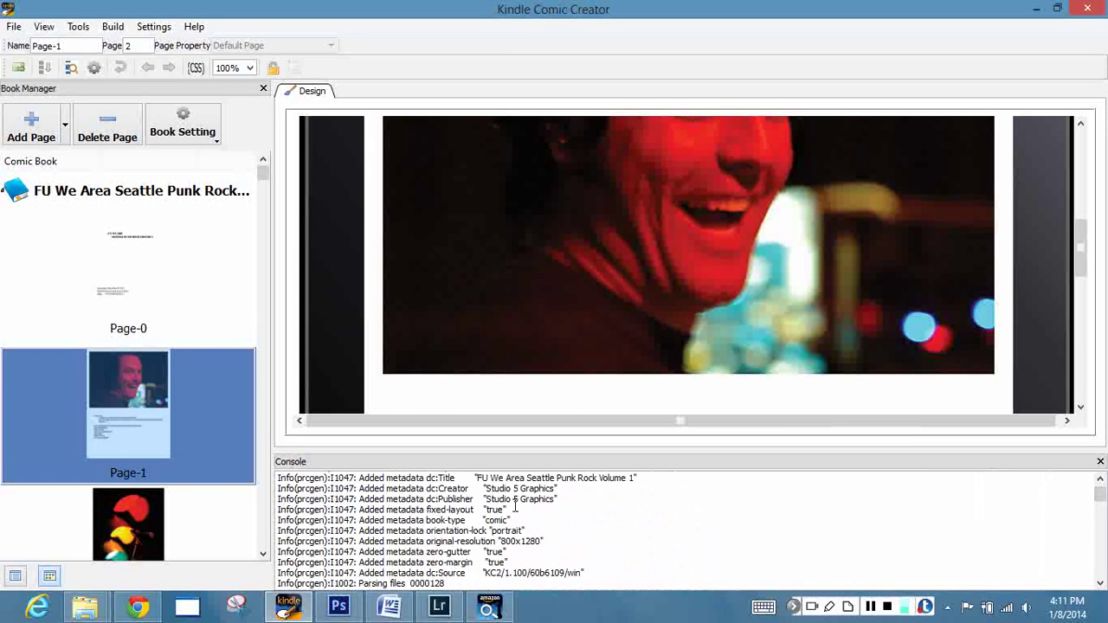
pyautogui.scroll(-10, 503, 499)
pyautogui.scroll(-15, 515, 503)
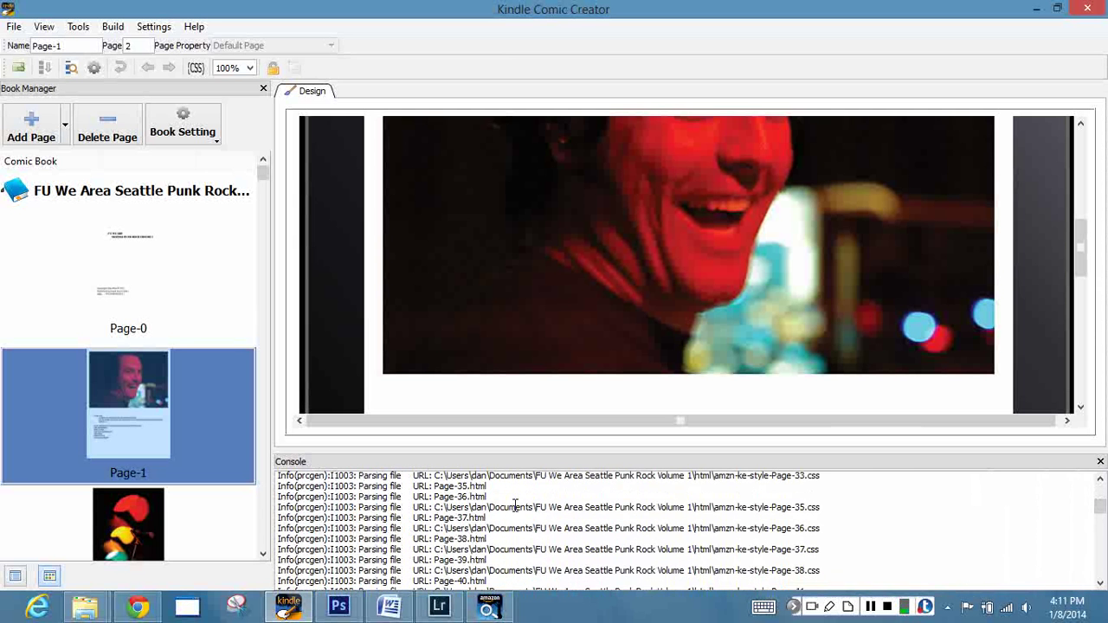
pyautogui.scroll(-20, 515, 506)
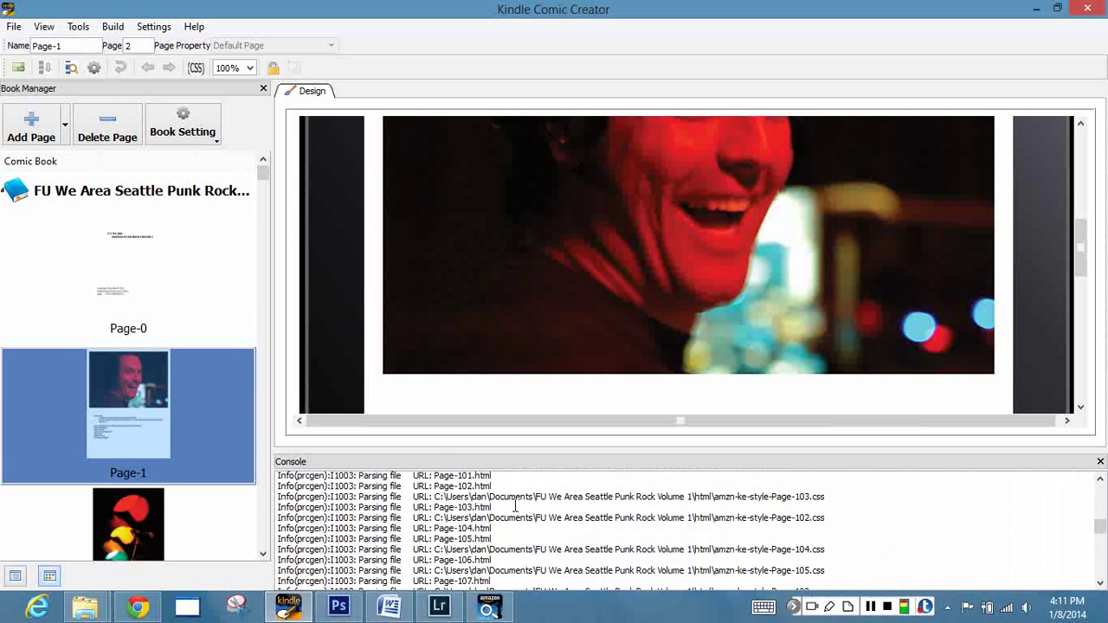
pyautogui.scroll(-8, 515, 506)
pyautogui.scroll(-9, 515, 506)
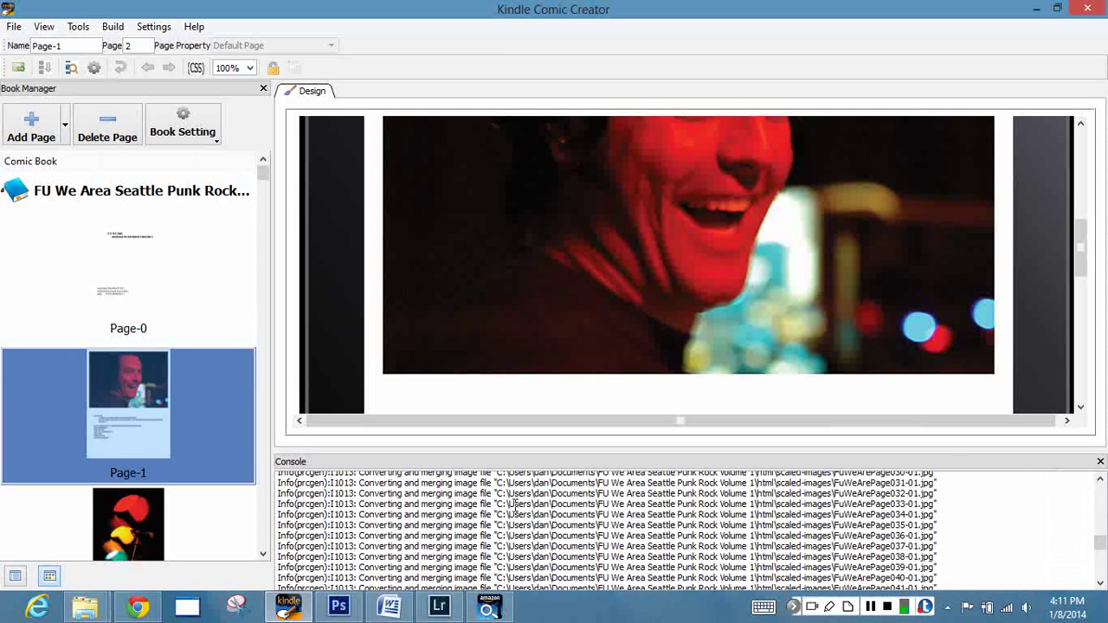
pyautogui.scroll(-12, 515, 507)
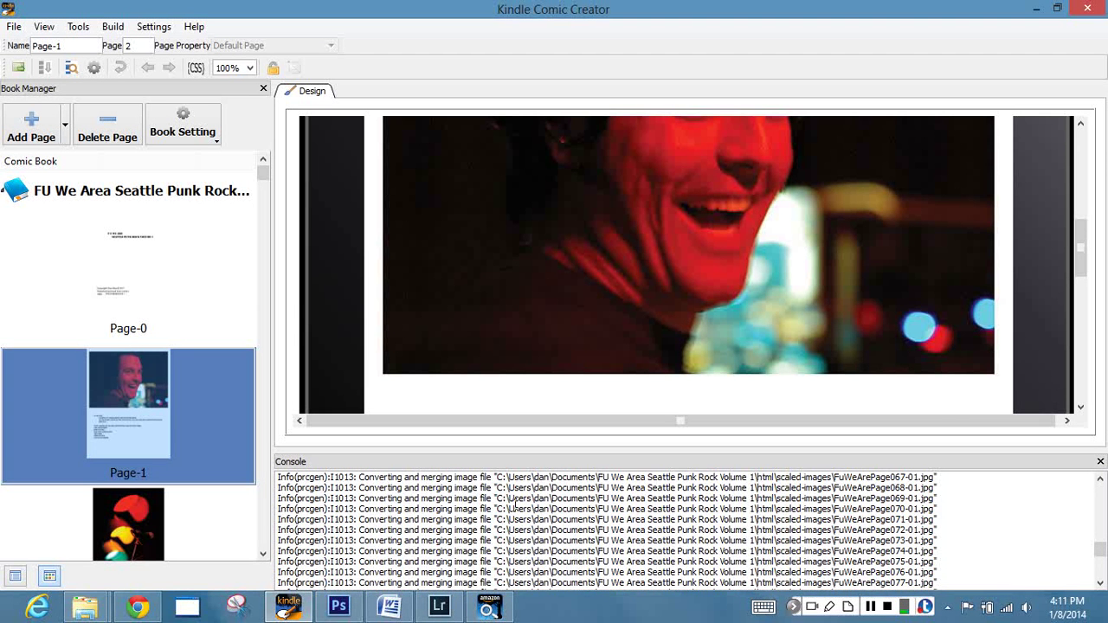
pyautogui.scroll(-10, 515, 507)
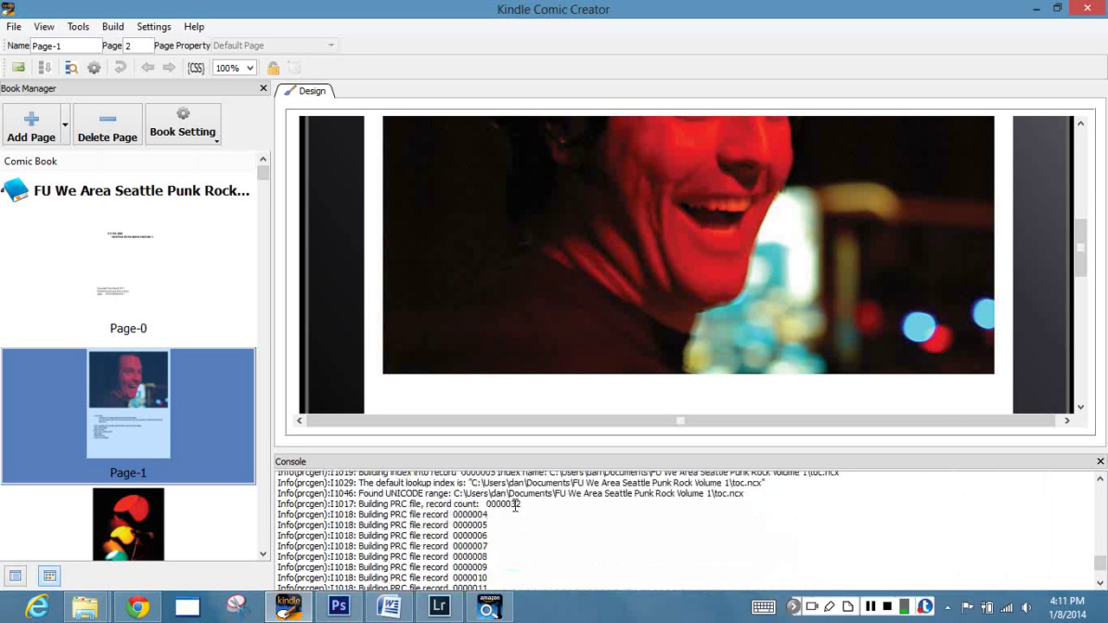
pyautogui.scroll(-1, 515, 507)
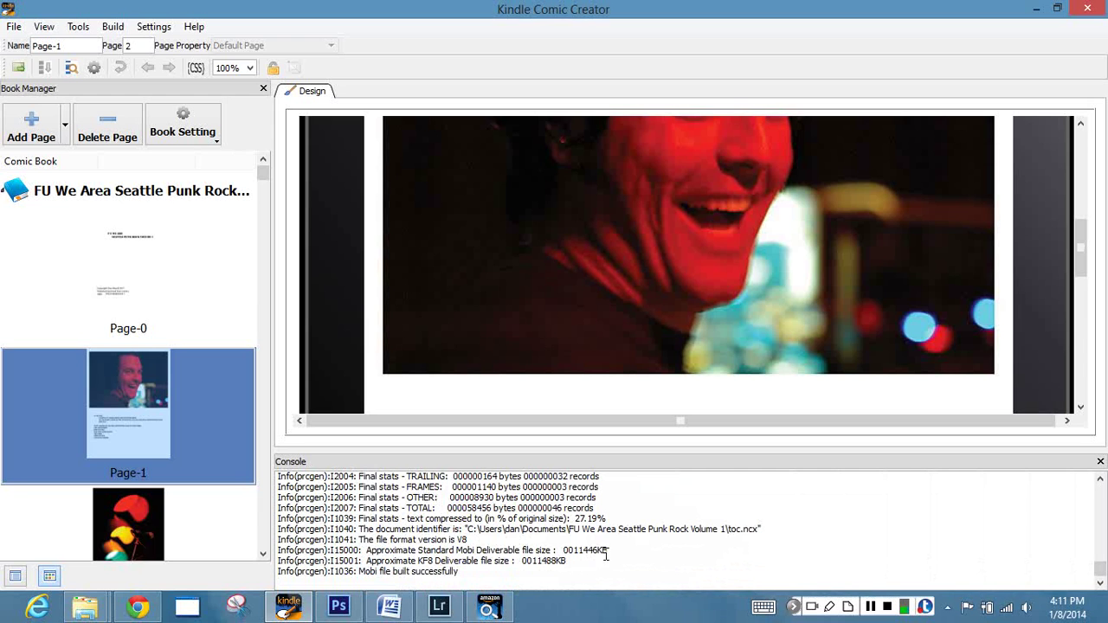
pyautogui.moveTo(609, 550); pyautogui.dragTo(521, 560)
pyautogui.click(572, 560)
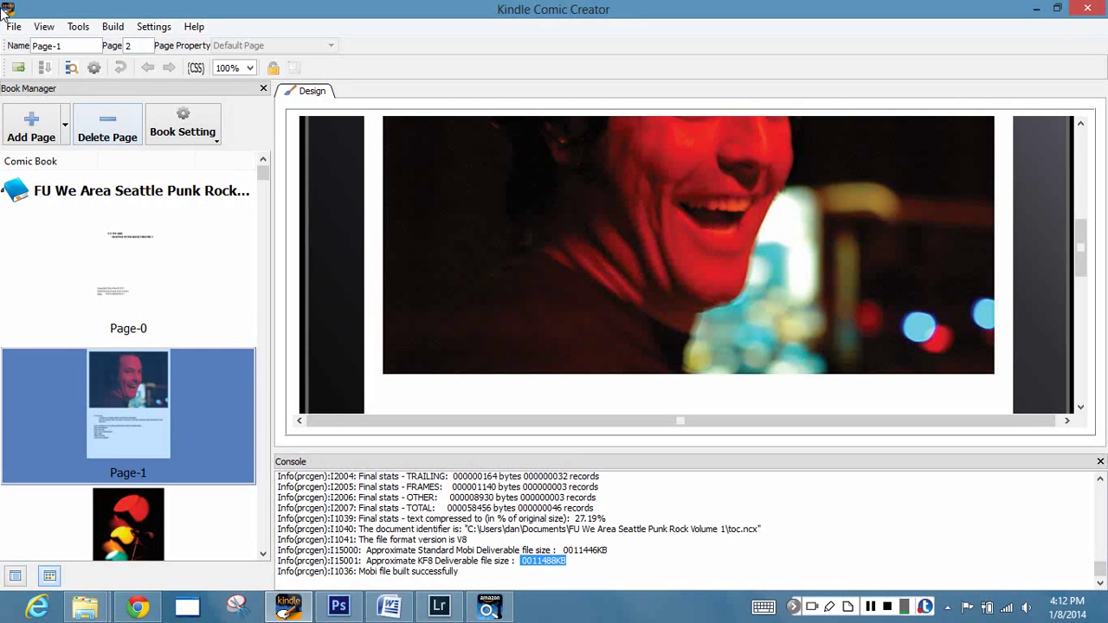
# Save the comic book project and close it
pyautogui.click(14, 27)
pyautogui.click(49, 82)
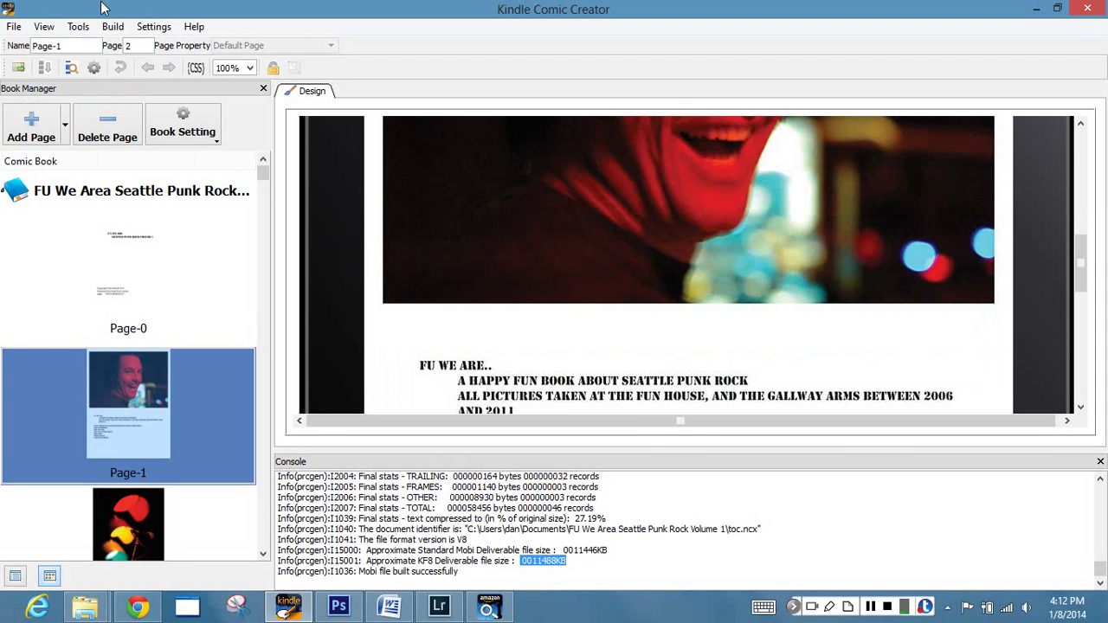
pyautogui.click(14, 26)
pyautogui.click(130, 118)
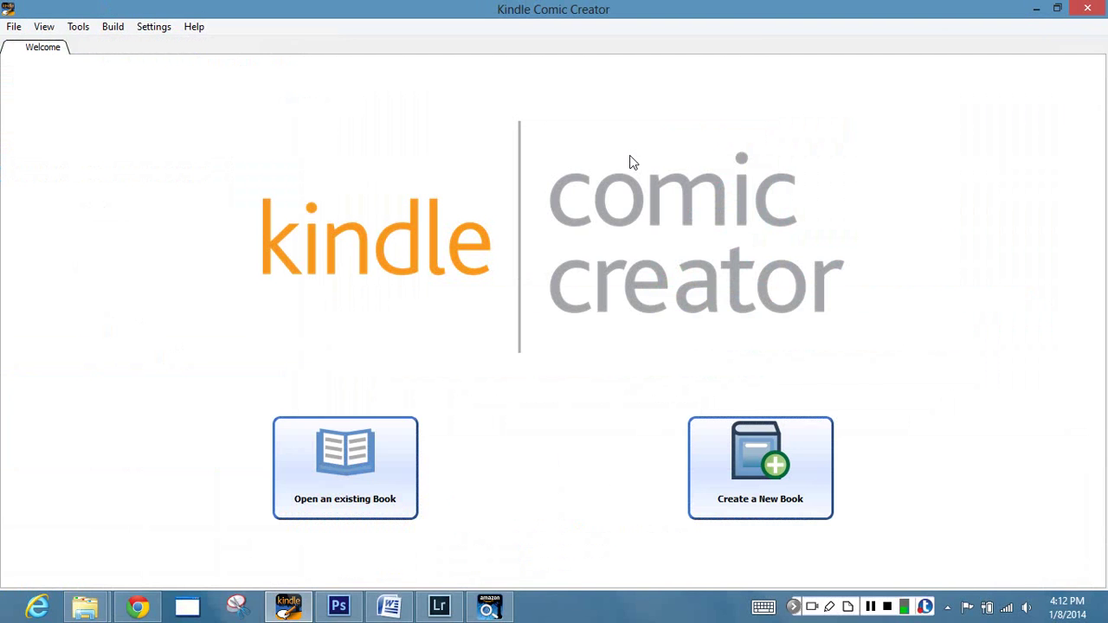
# Minimize Kindle Comic Creator and advance Kindle Previewer to the book's first photo page
pyautogui.click(1036, 11)
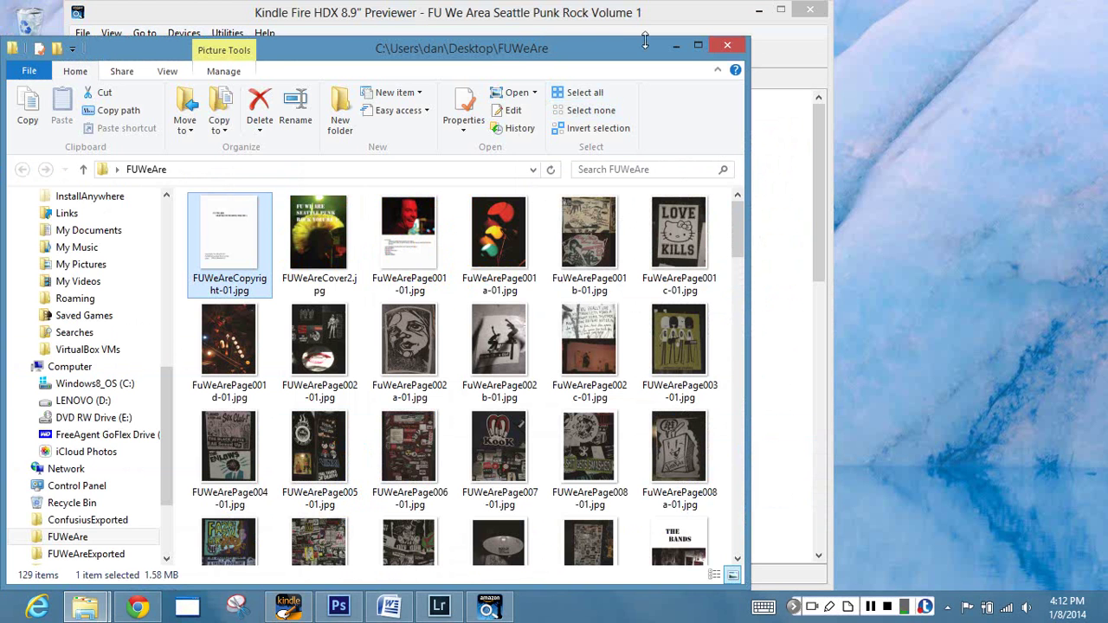
pyautogui.click(683, 14)
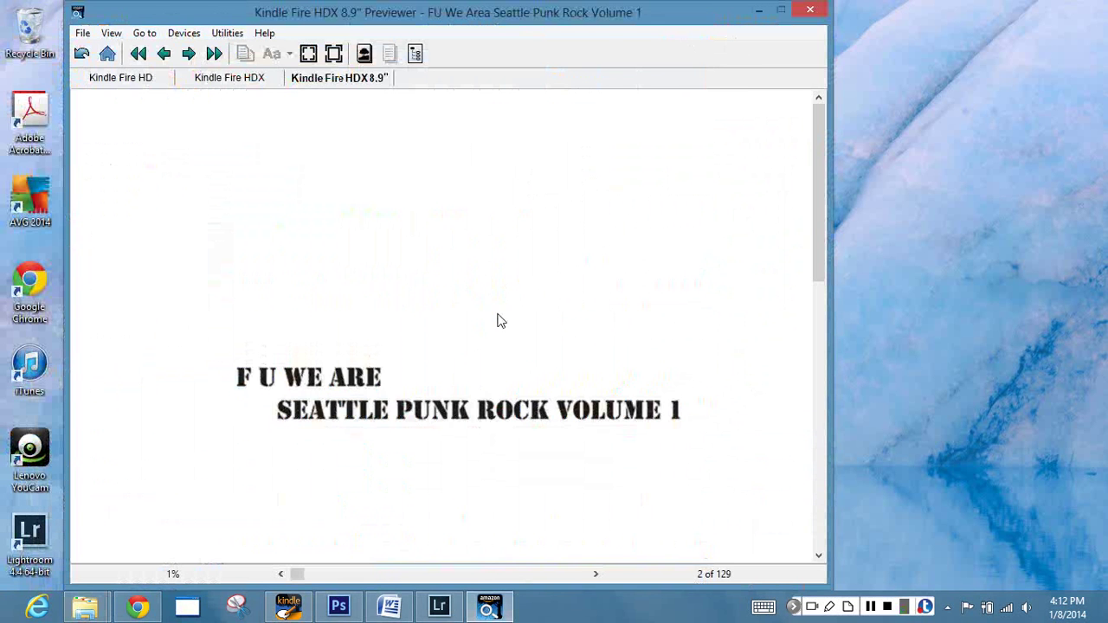
pyautogui.scroll(-3, 497, 318)
pyautogui.scroll(-3, 500, 321)
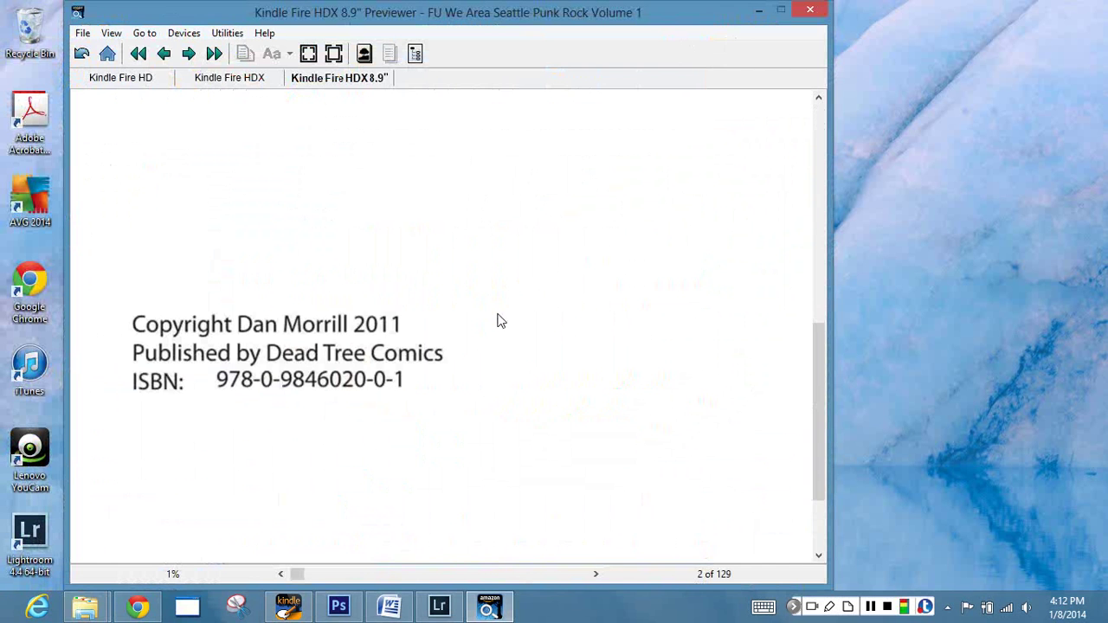
pyautogui.scroll(-2, 500, 321)
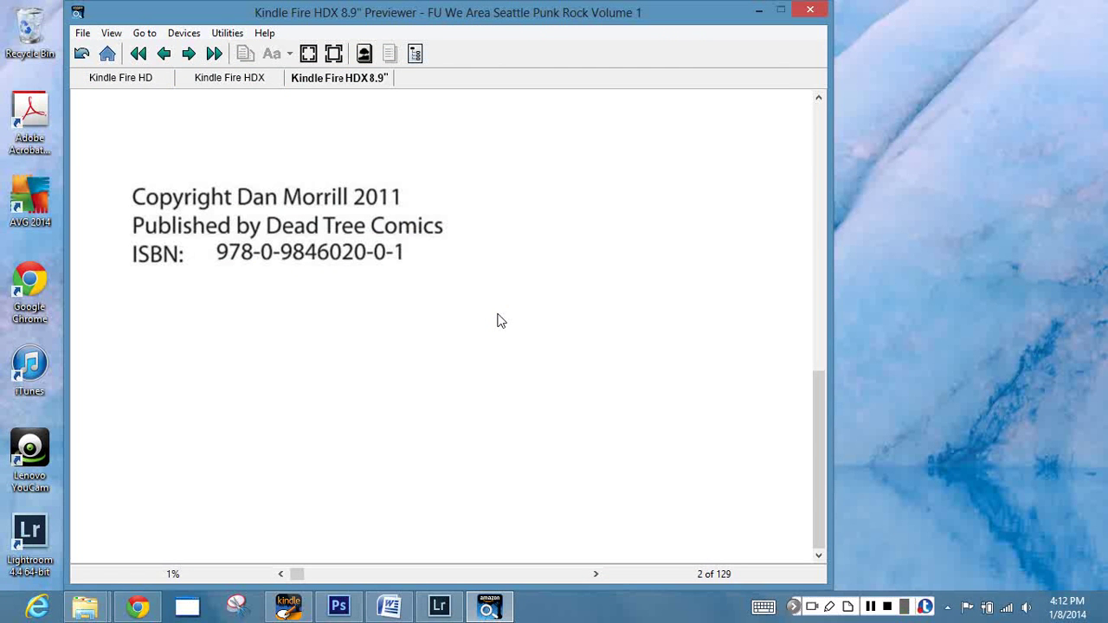
pyautogui.scroll(2, 500, 322)
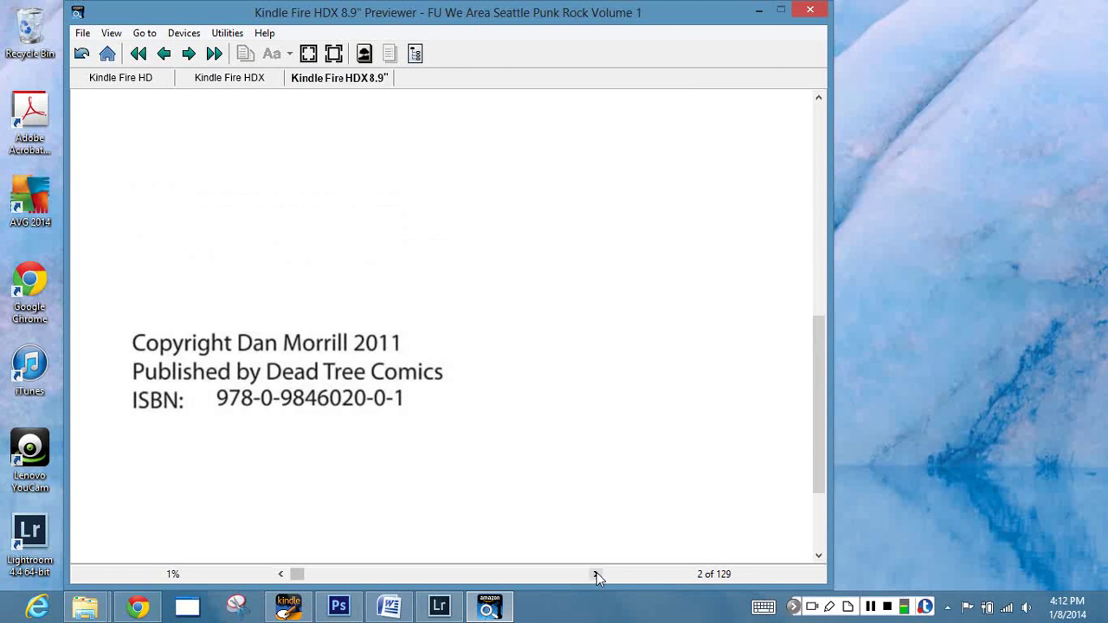
pyautogui.click(597, 574)
pyautogui.click(596, 574)
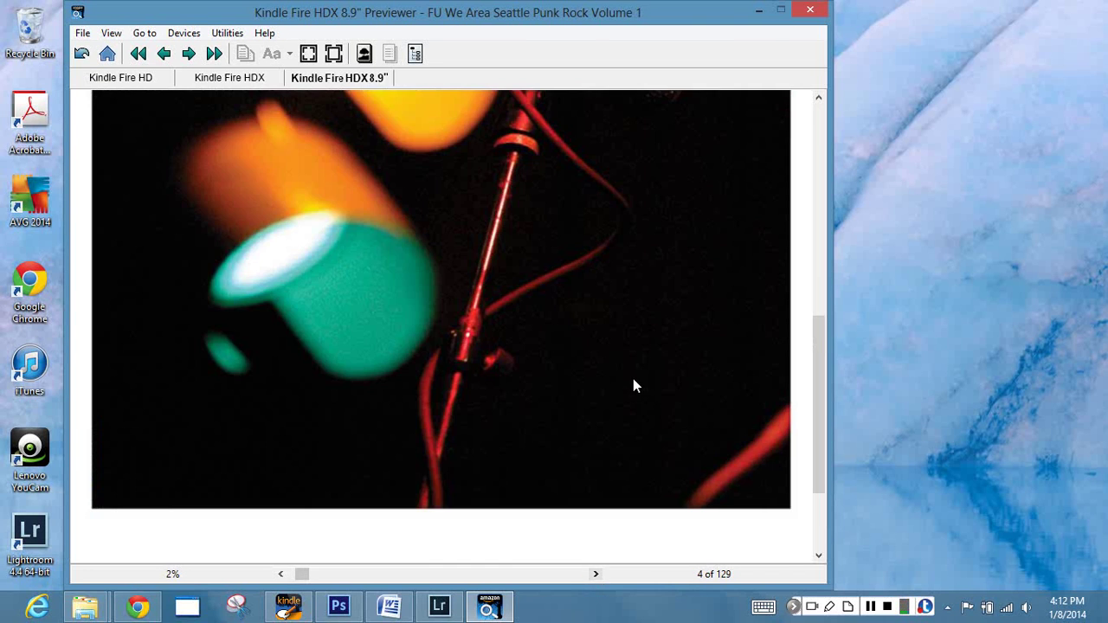
# Page ahead to page 9 of 129, then close Kindle Previewer
pyautogui.scroll(3, 633, 386)
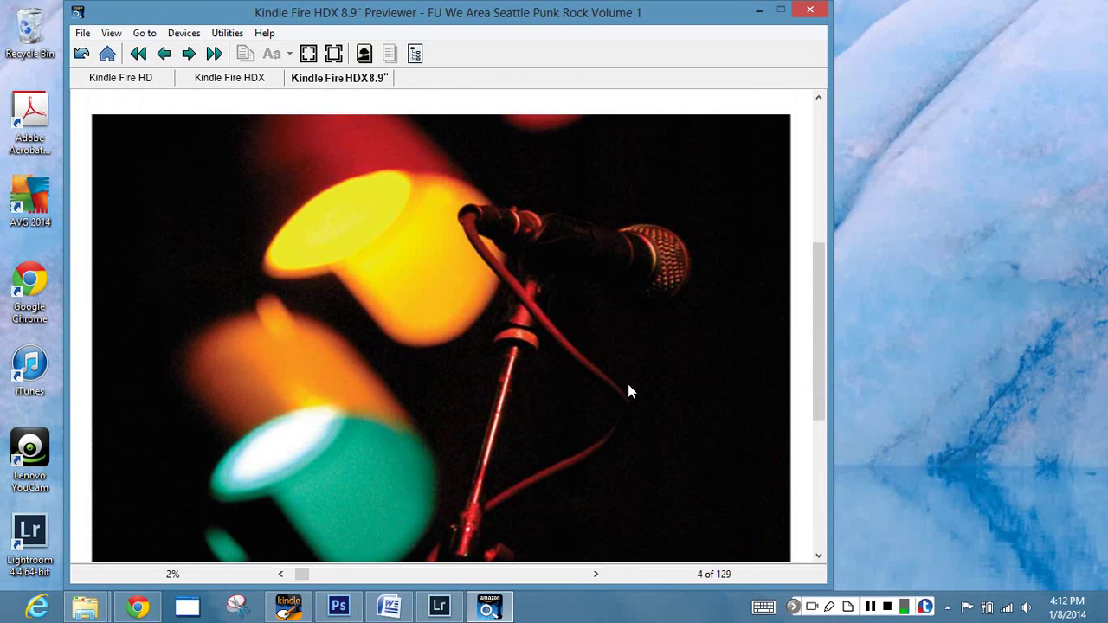
pyautogui.scroll(-2, 627, 383)
pyautogui.scroll(3, 627, 384)
pyautogui.scroll(-2, 697, 290)
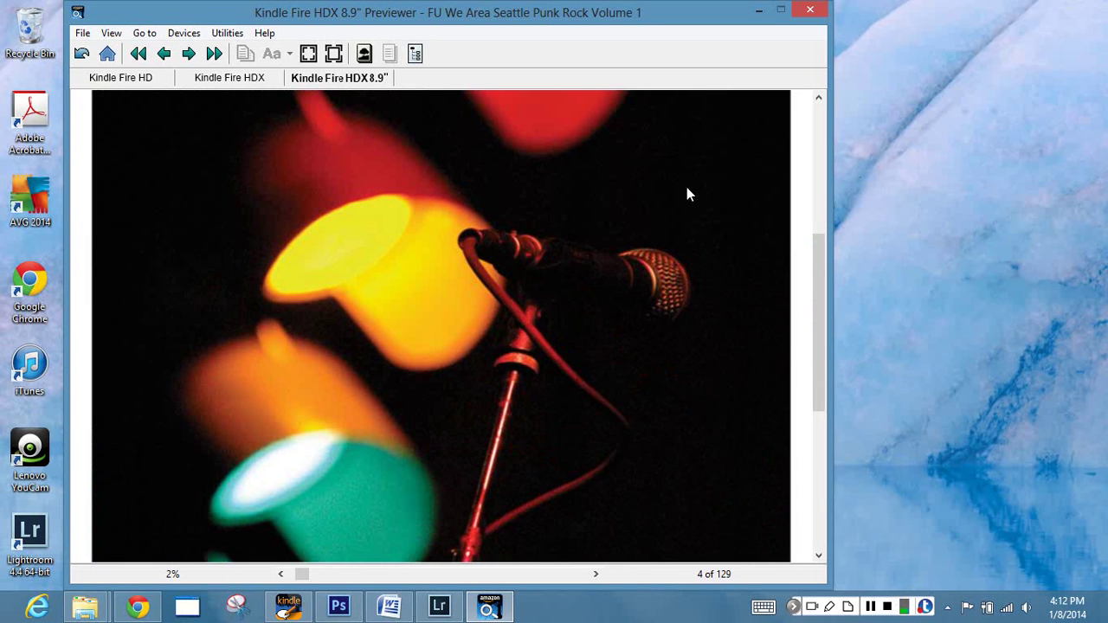
pyautogui.click(597, 575)
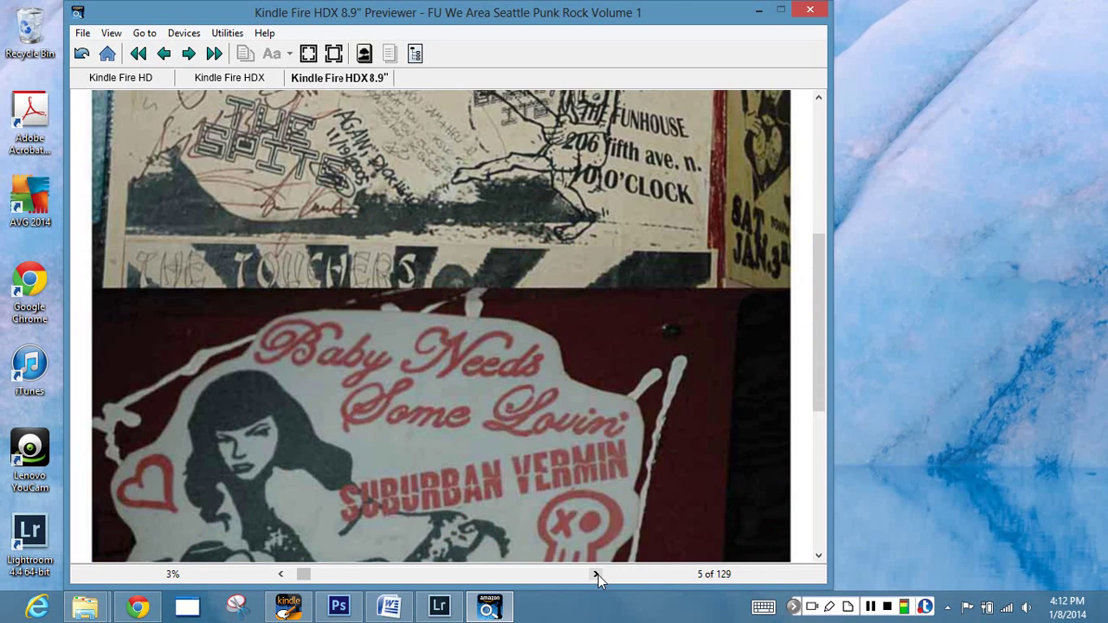
pyautogui.click(597, 574)
pyautogui.click(597, 574)
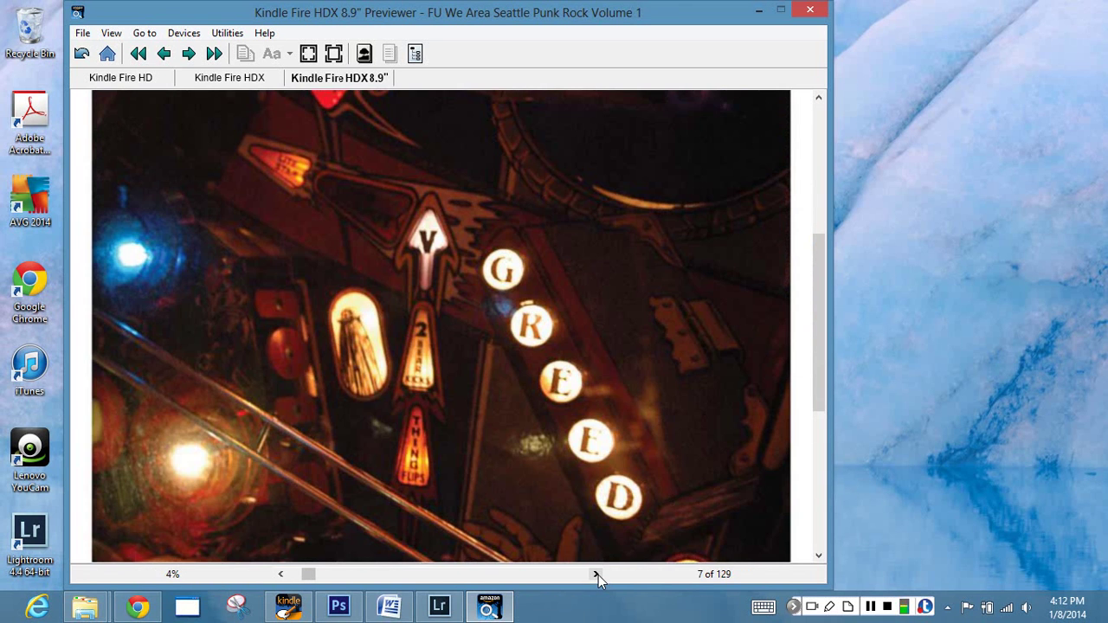
pyautogui.click(597, 574)
pyautogui.click(598, 574)
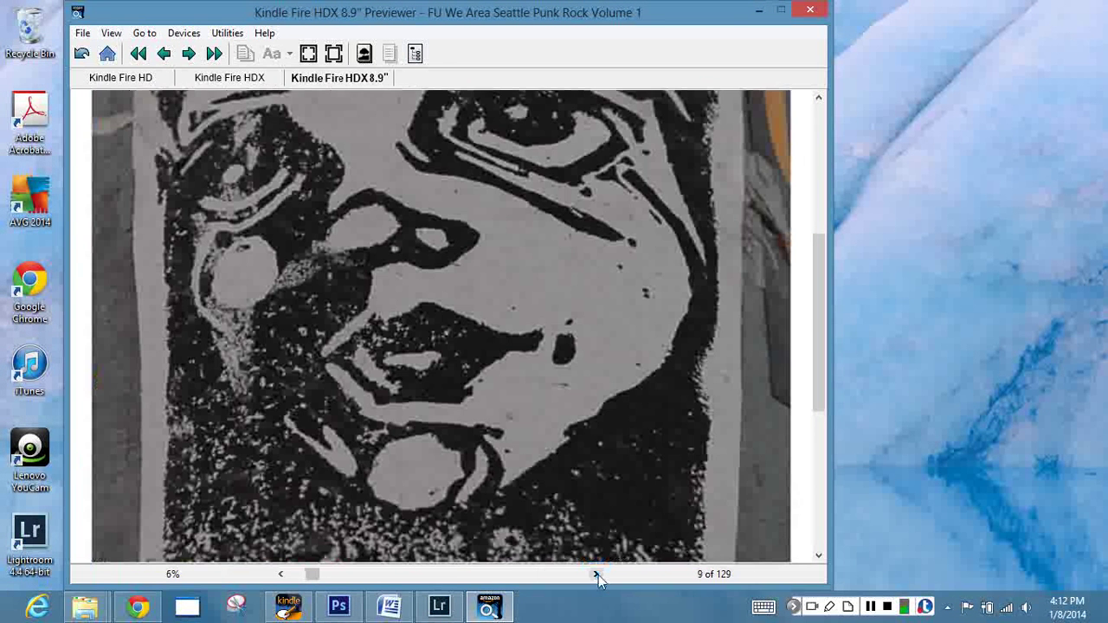
pyautogui.click(811, 8)
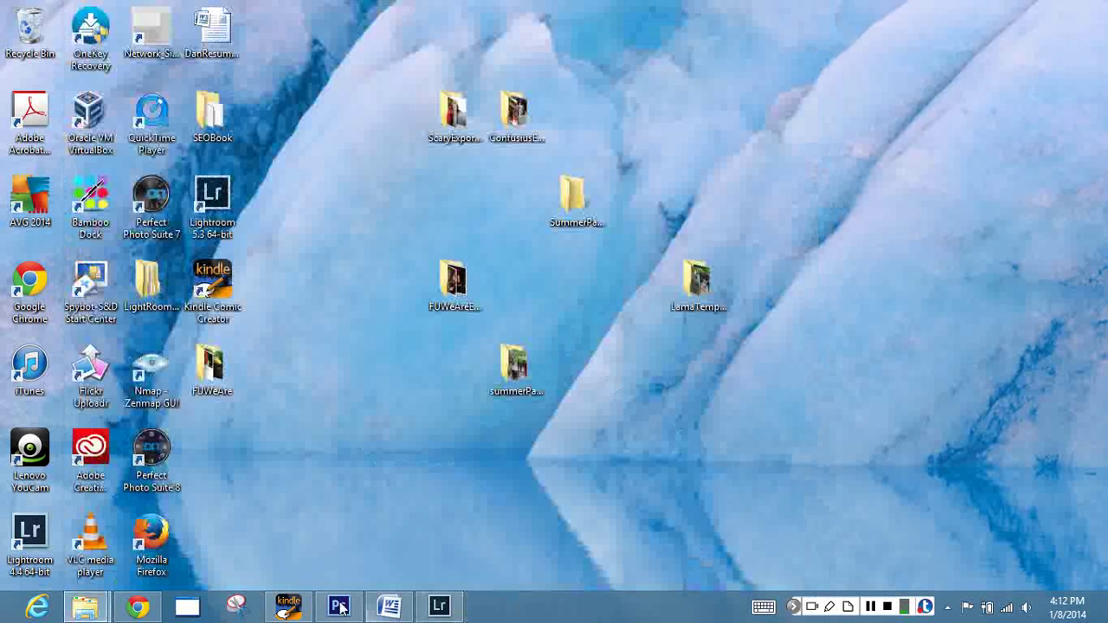
# Upload the MOBI from Documents > FU We Area Seattle Punk Rock Volume 1 as the book file
pyautogui.click(288, 606)
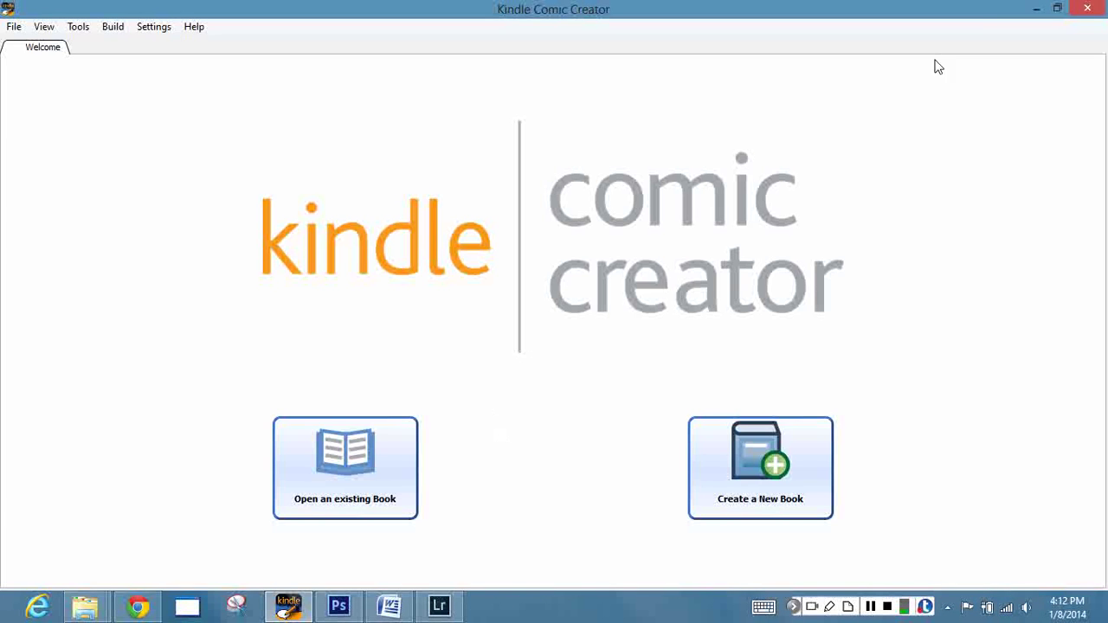
pyautogui.click(1036, 9)
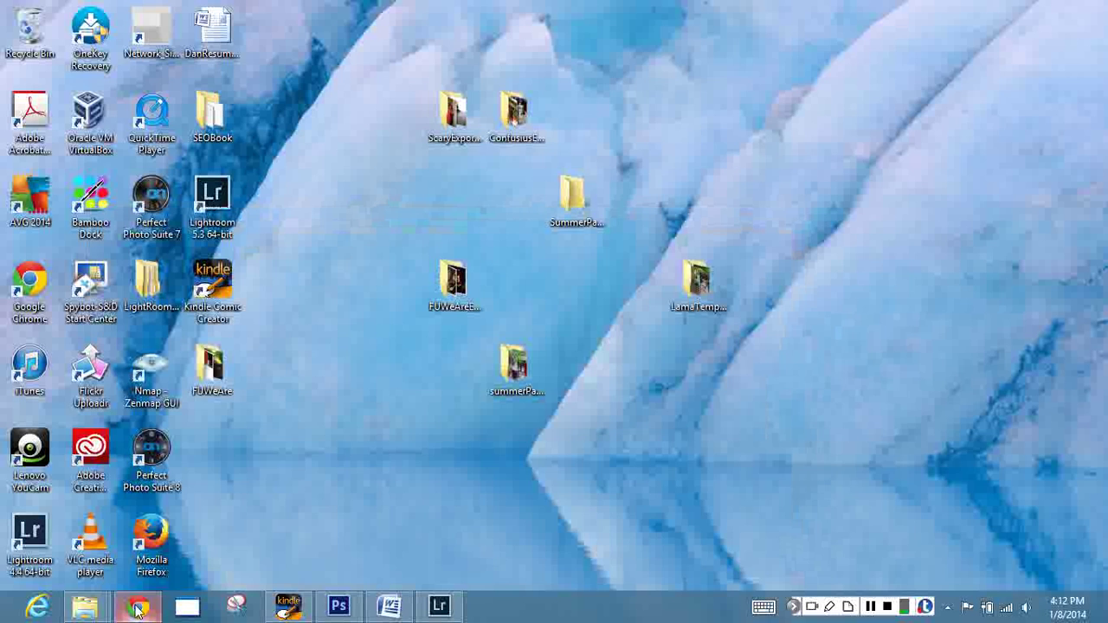
pyautogui.click(135, 608)
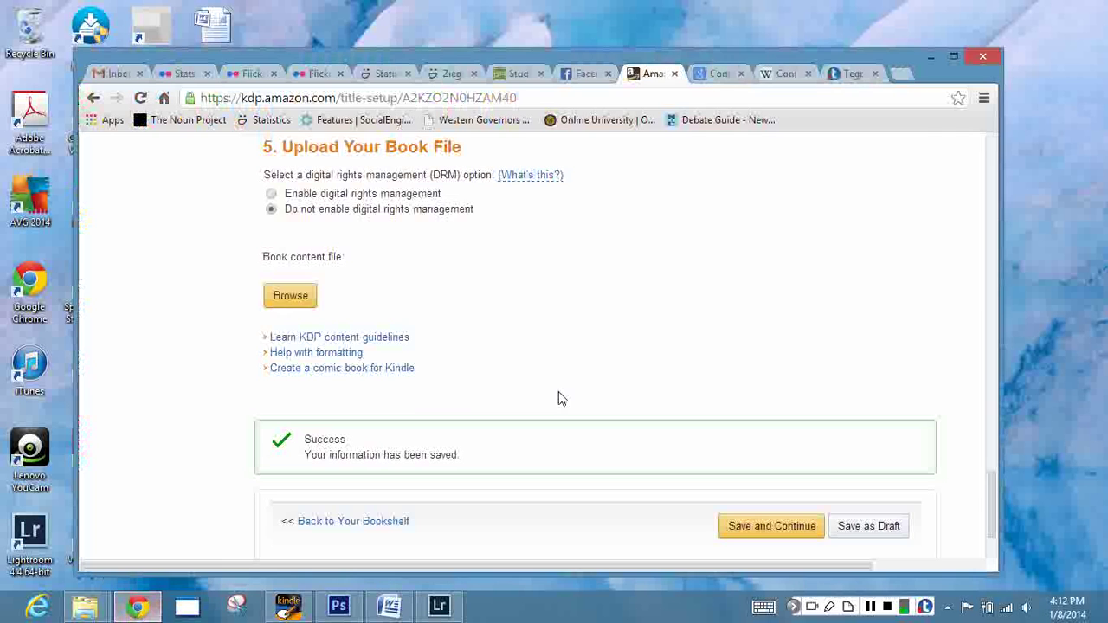
pyautogui.click(295, 296)
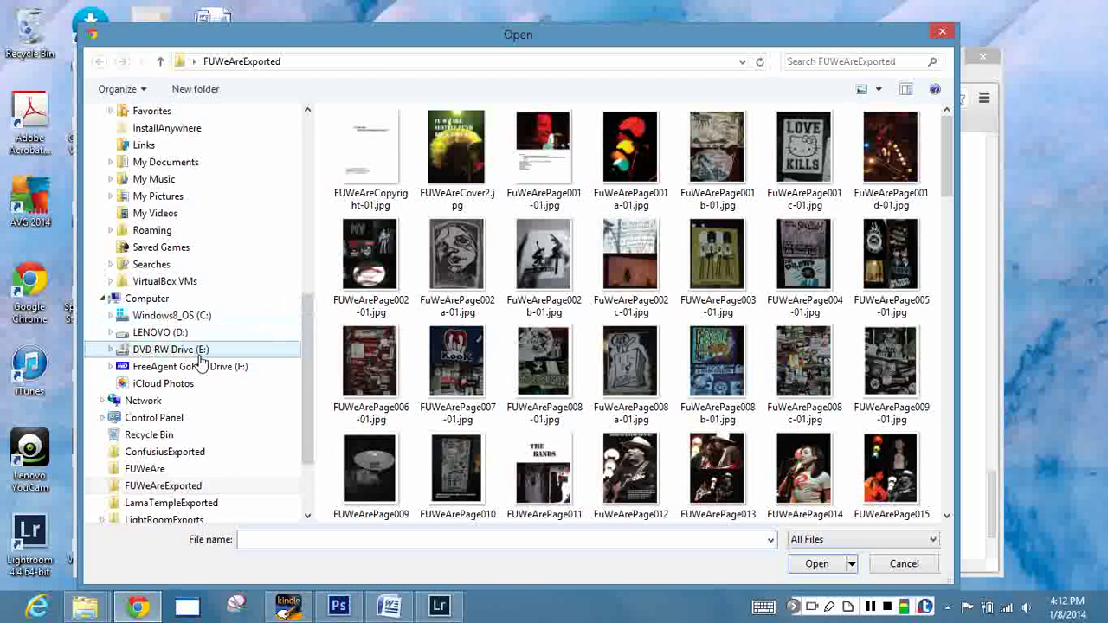
pyautogui.moveTo(307, 368); pyautogui.dragTo(324, 205)
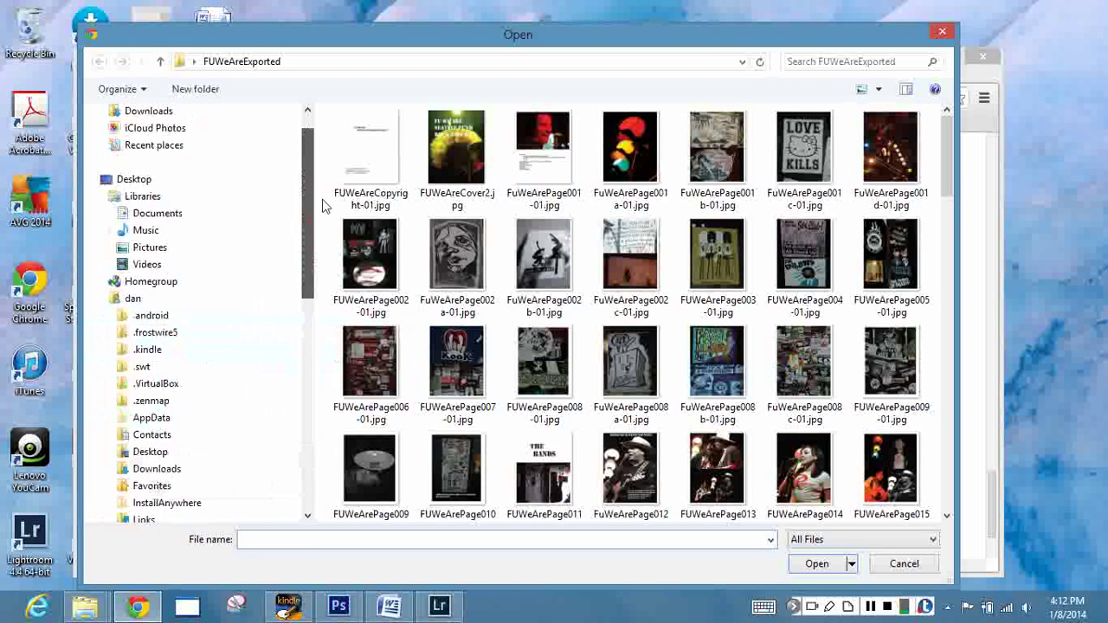
pyautogui.scroll(1, 297, 147)
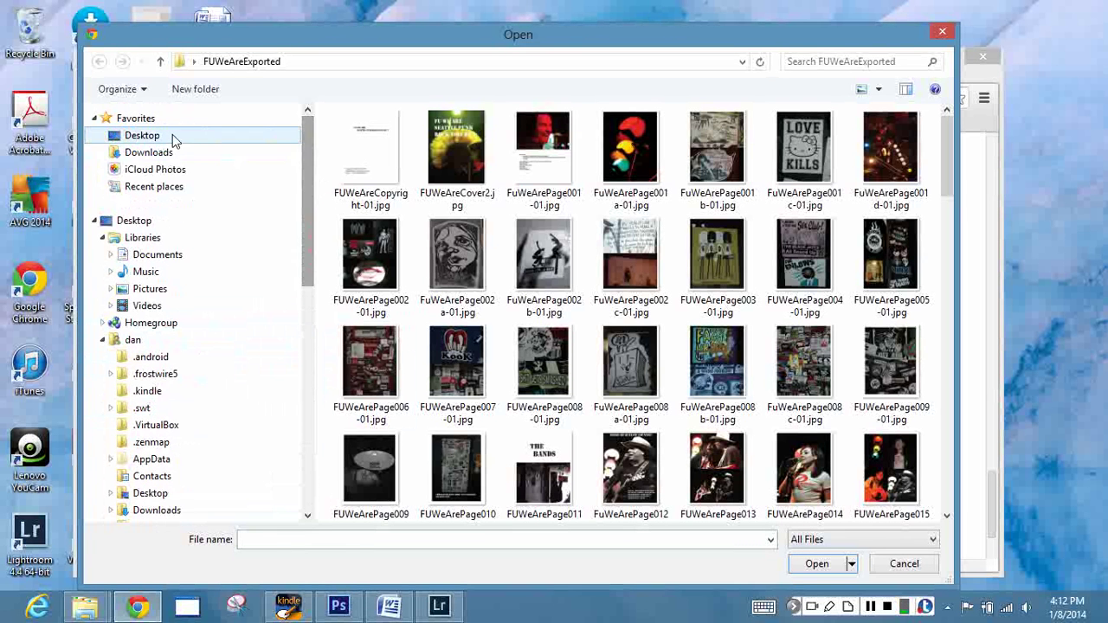
pyautogui.click(158, 254)
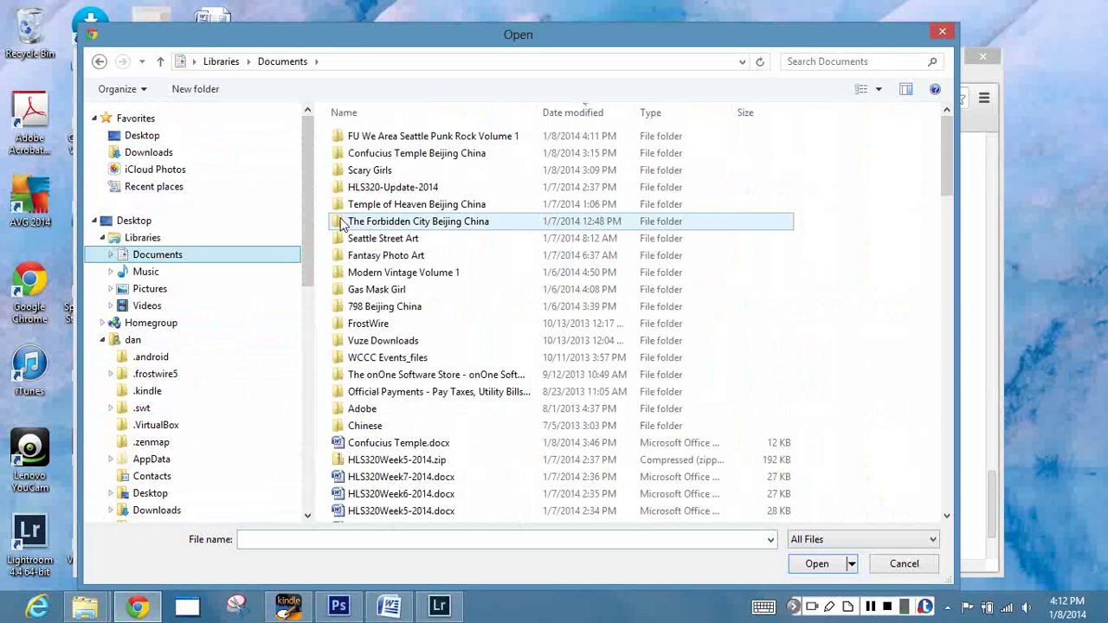
pyautogui.doubleClick(399, 139)
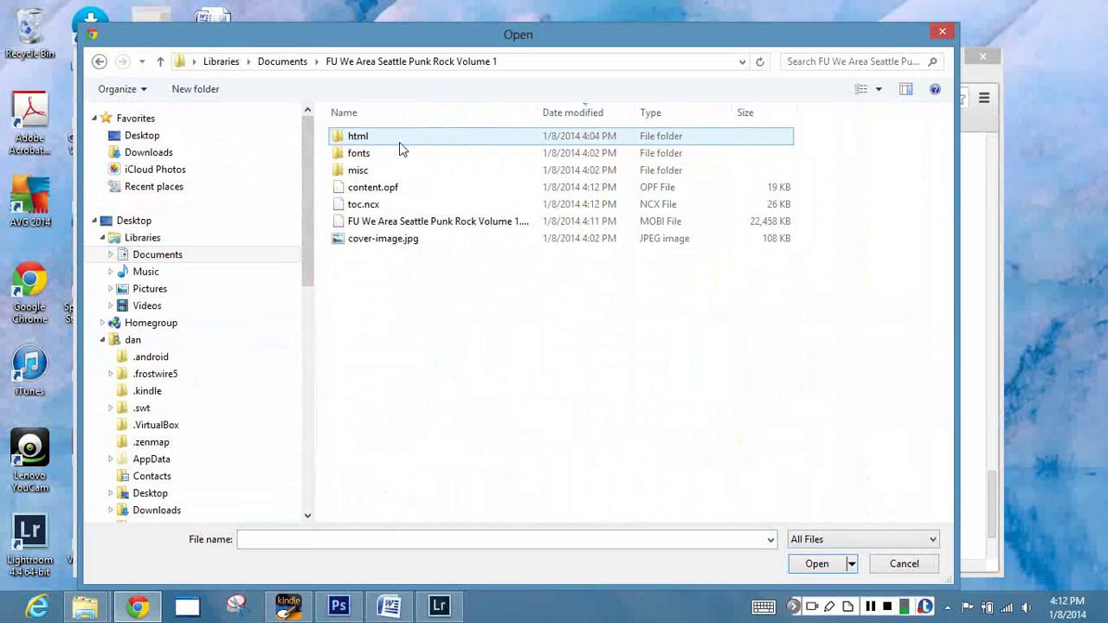
pyautogui.click(450, 224)
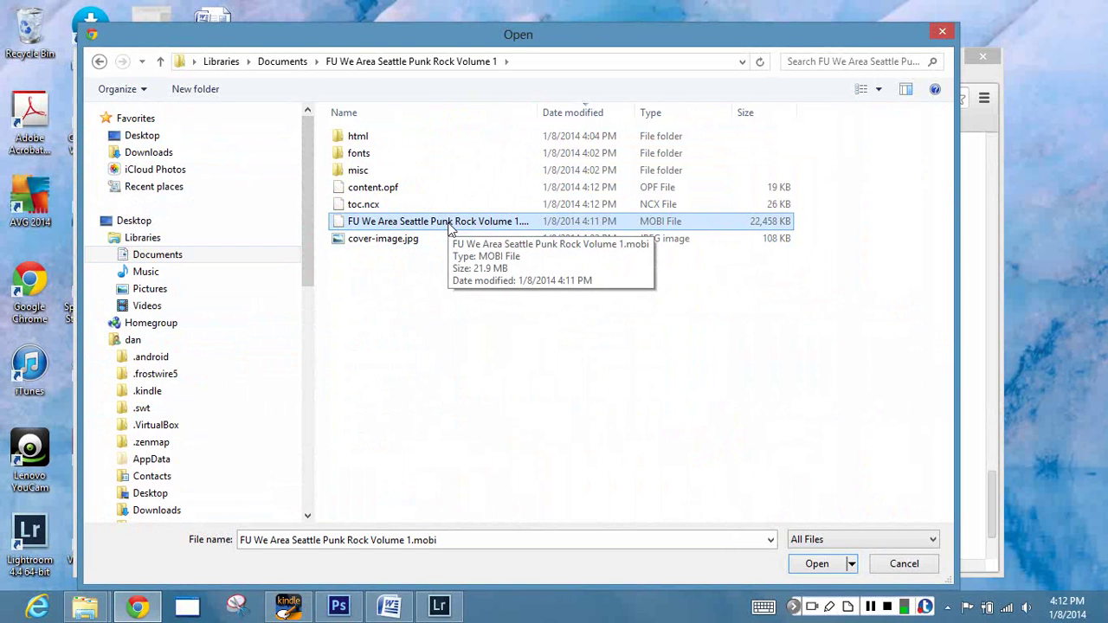
pyautogui.click(813, 564)
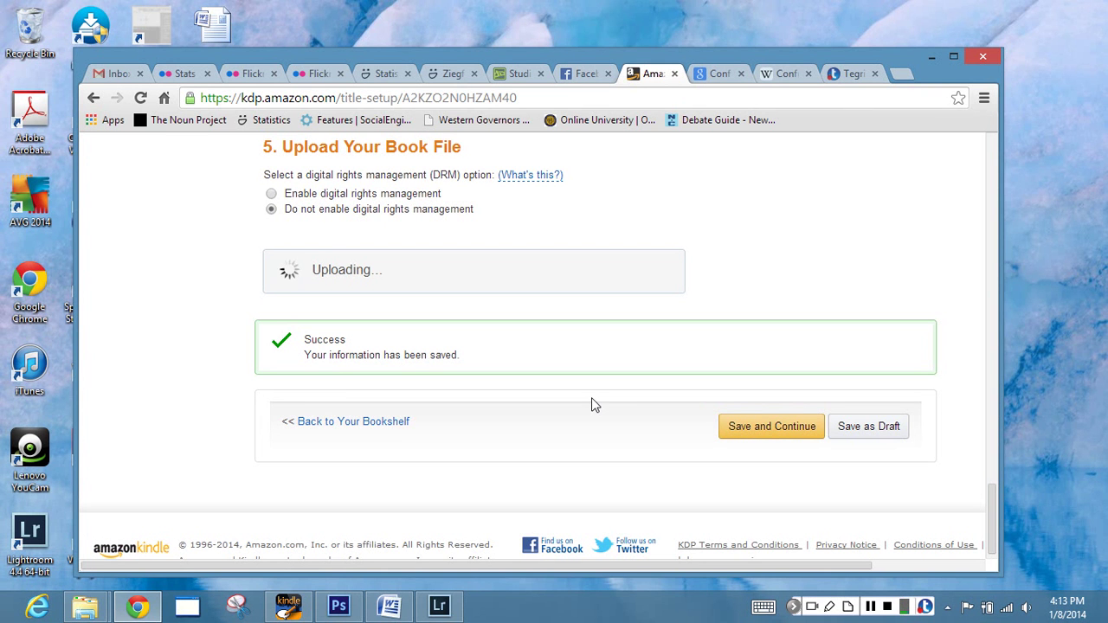
# Check the MOBI file's size in Explorer, then return to KDP as the upload converts
pyautogui.click(870, 606)
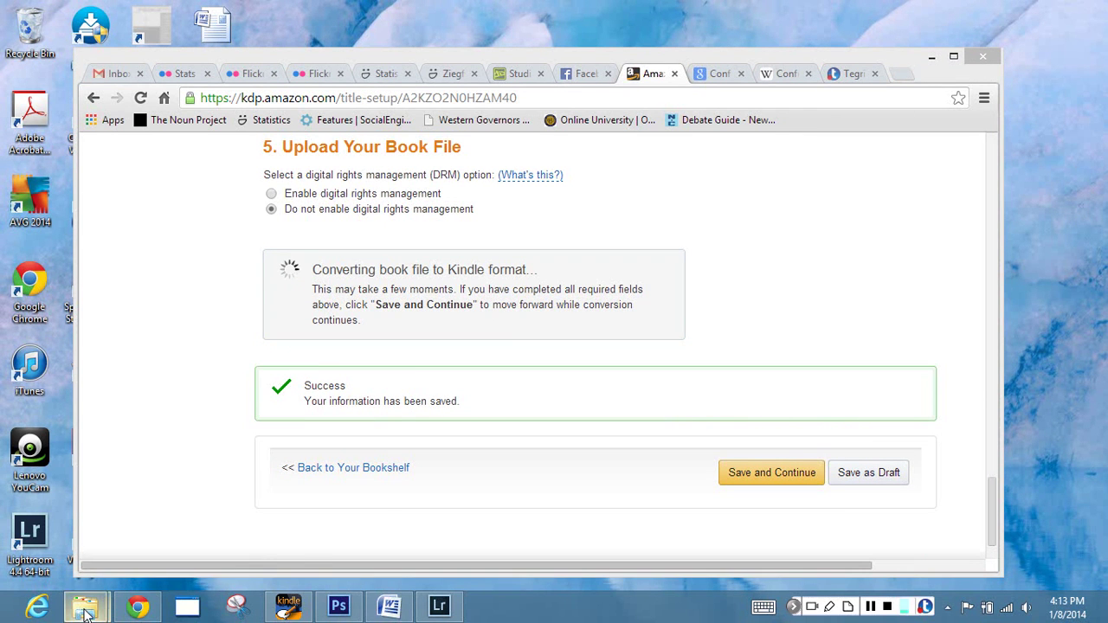
pyautogui.moveTo(85, 606)
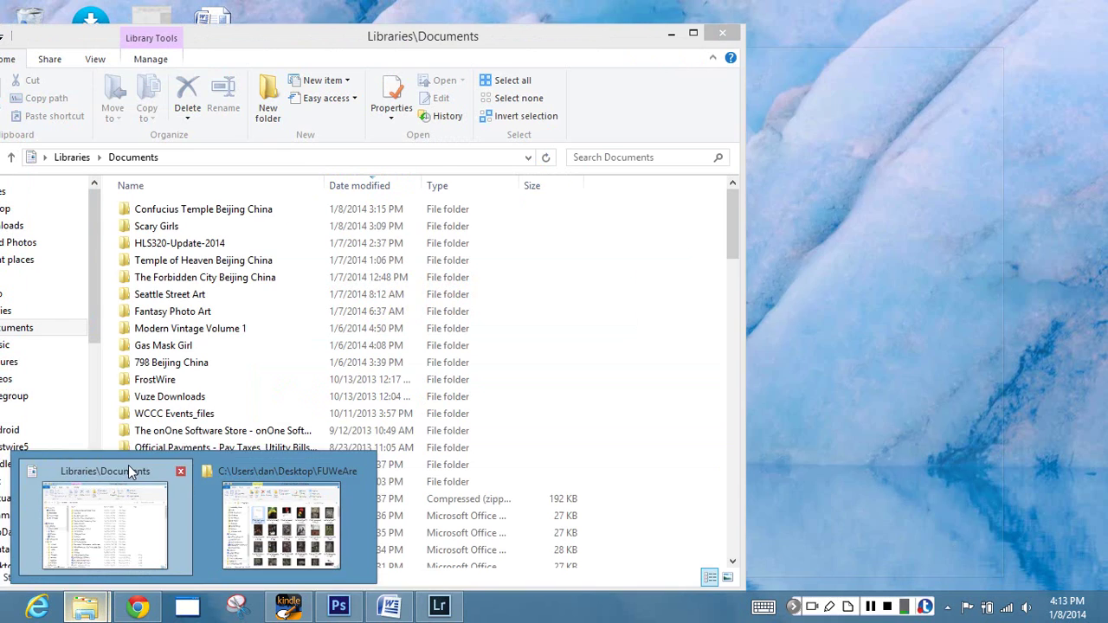
pyautogui.click(128, 467)
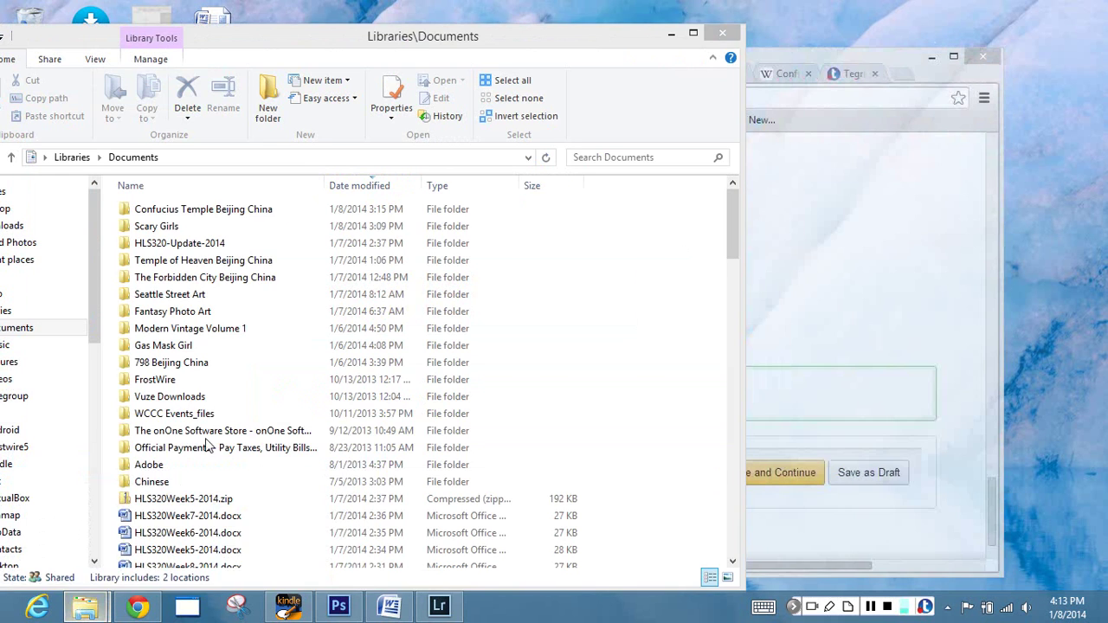
pyautogui.click(251, 230)
pyautogui.doubleClick(251, 209)
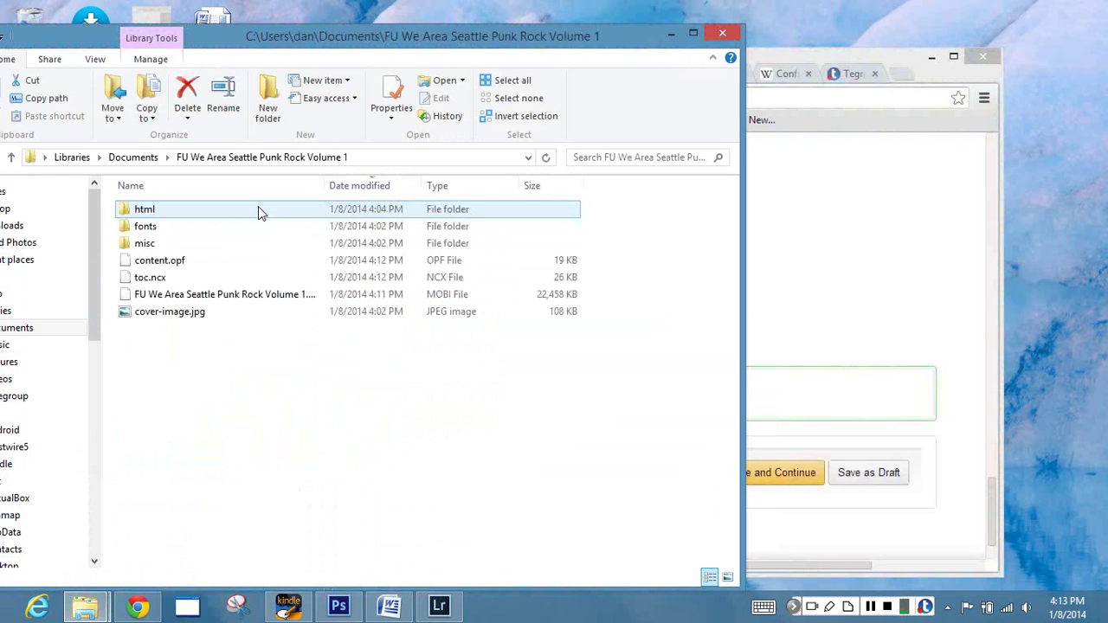
pyautogui.click(224, 294)
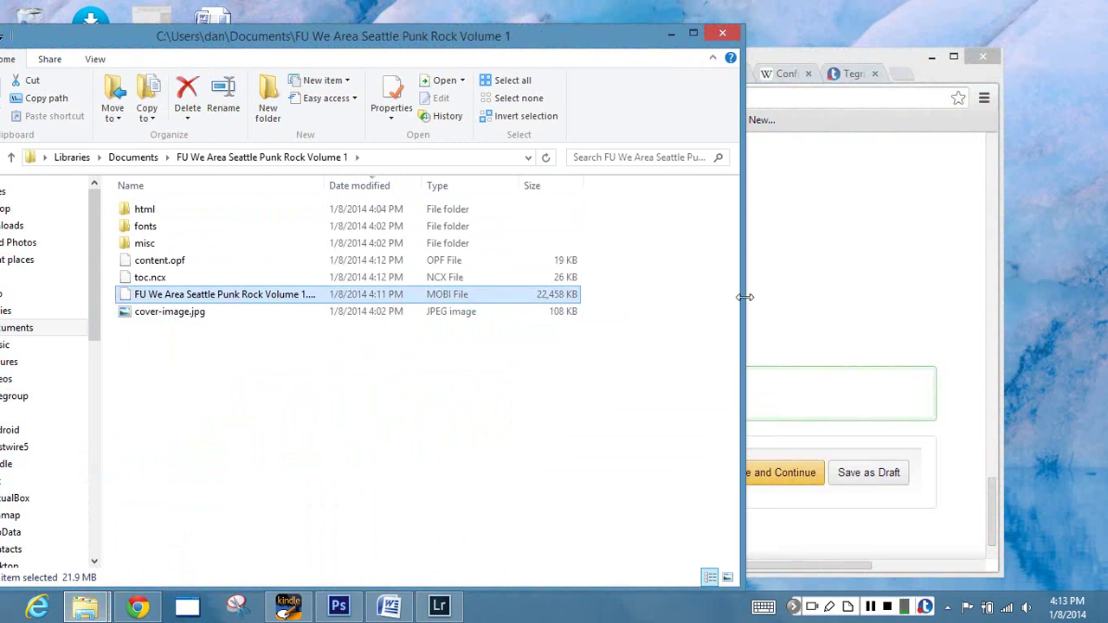
pyautogui.click(838, 268)
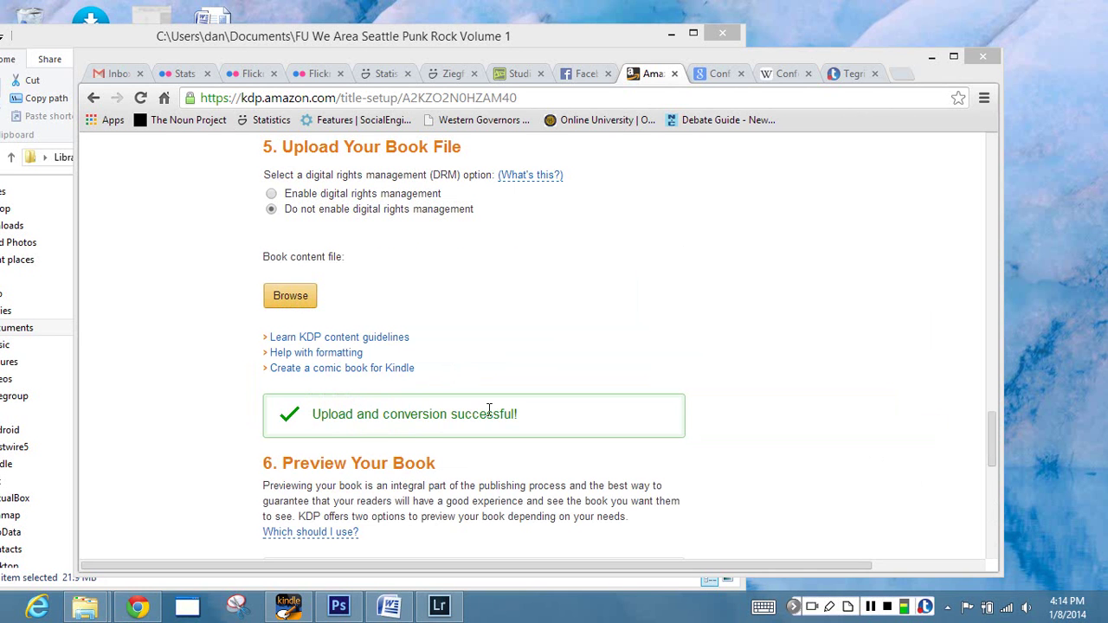
pyautogui.scroll(-3, 763, 370)
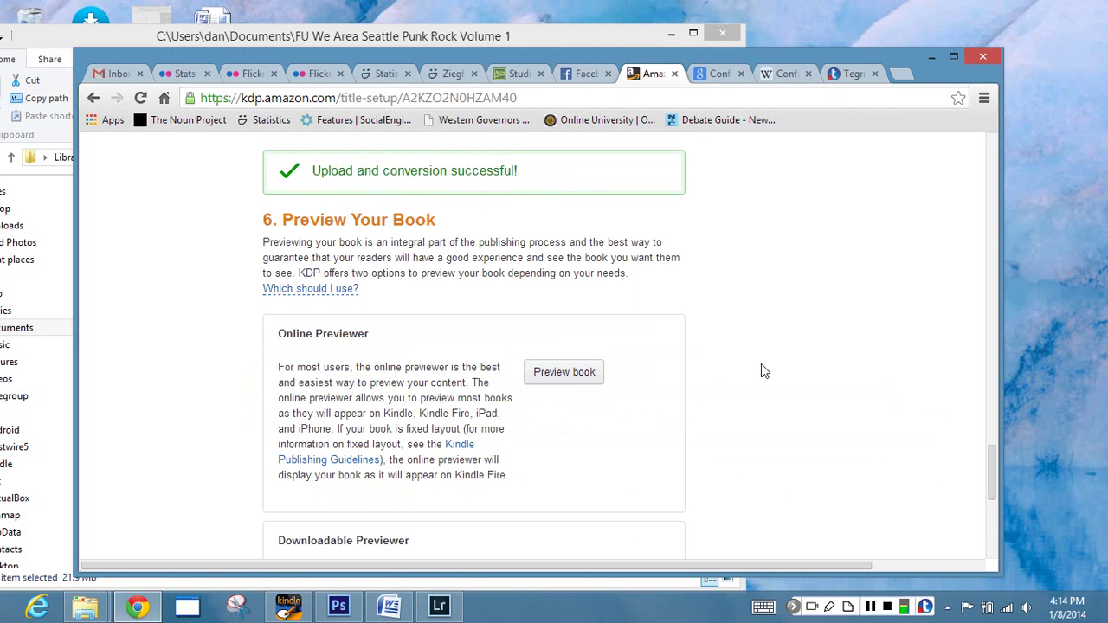
pyautogui.scroll(-5, 760, 370)
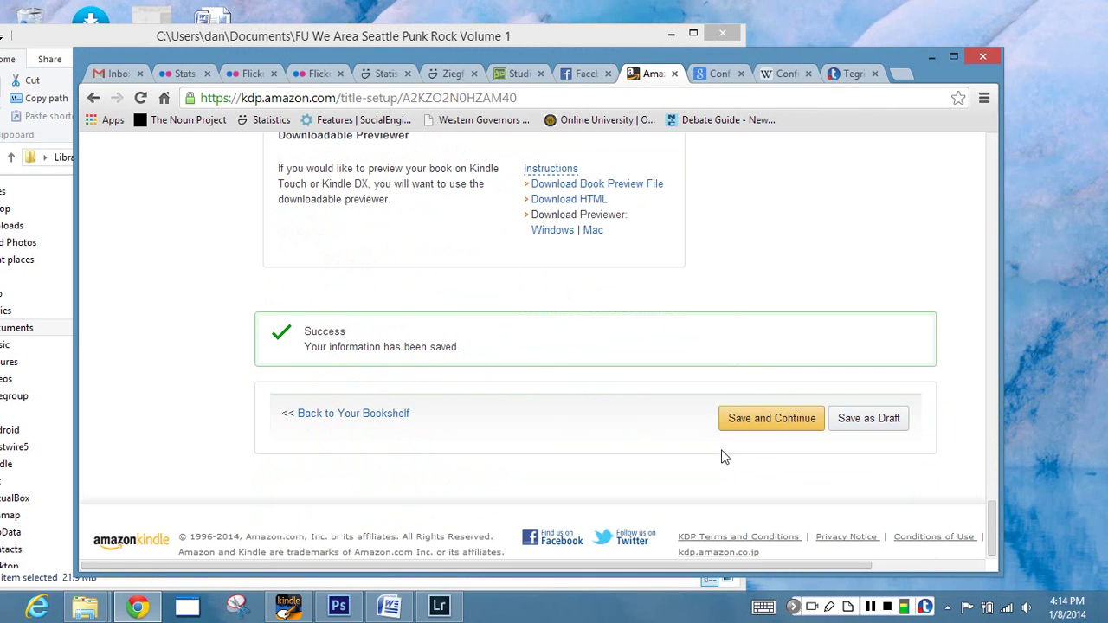
# Save the book details and enter a $2.99 Amazon.com list price
pyautogui.click(759, 421)
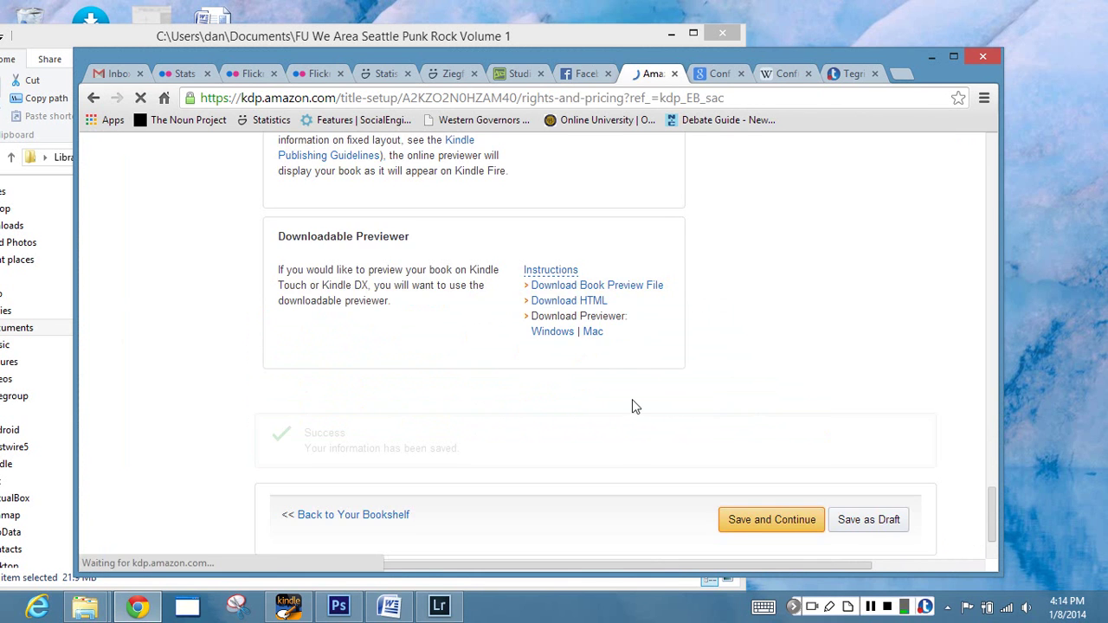
pyautogui.scroll(-2, 423, 342)
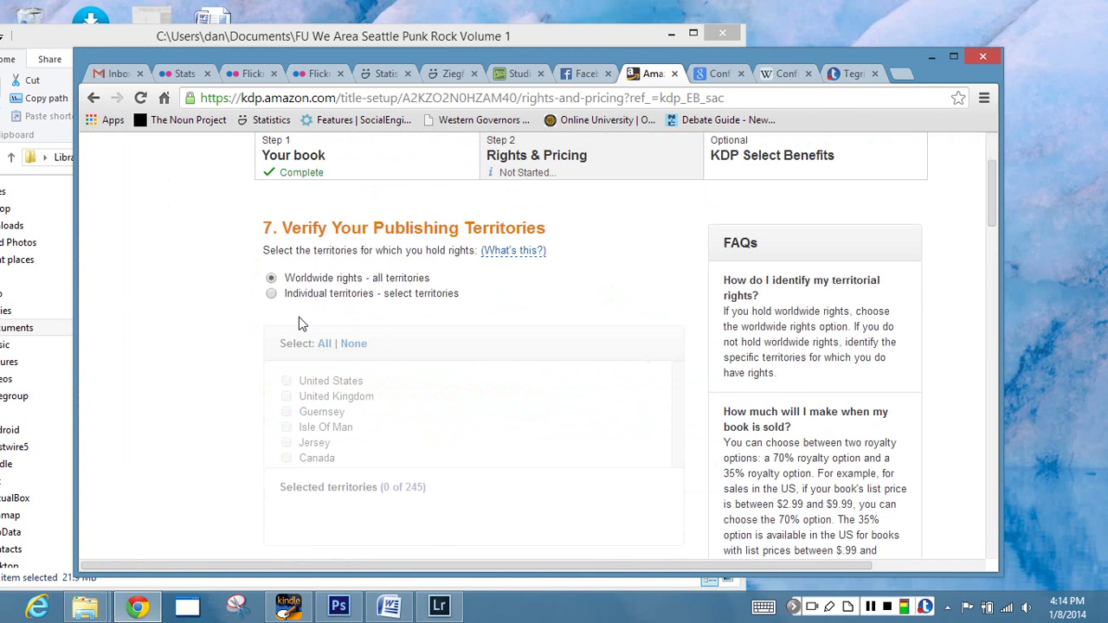
pyautogui.scroll(-1, 227, 303)
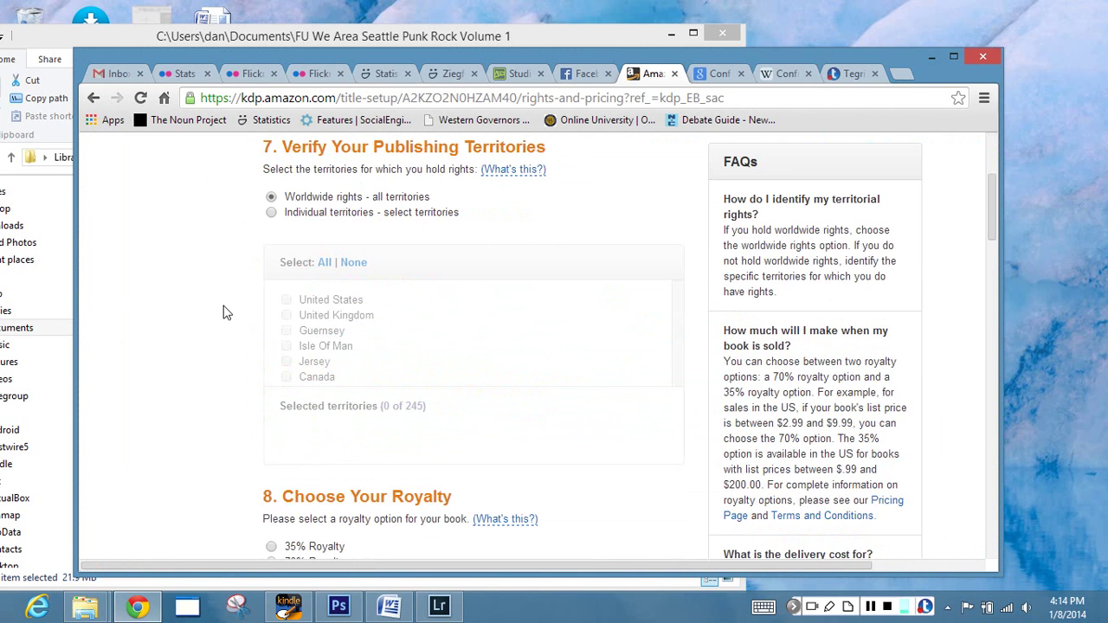
pyautogui.scroll(-3, 223, 312)
pyautogui.scroll(-1, 346, 337)
pyautogui.click(394, 325)
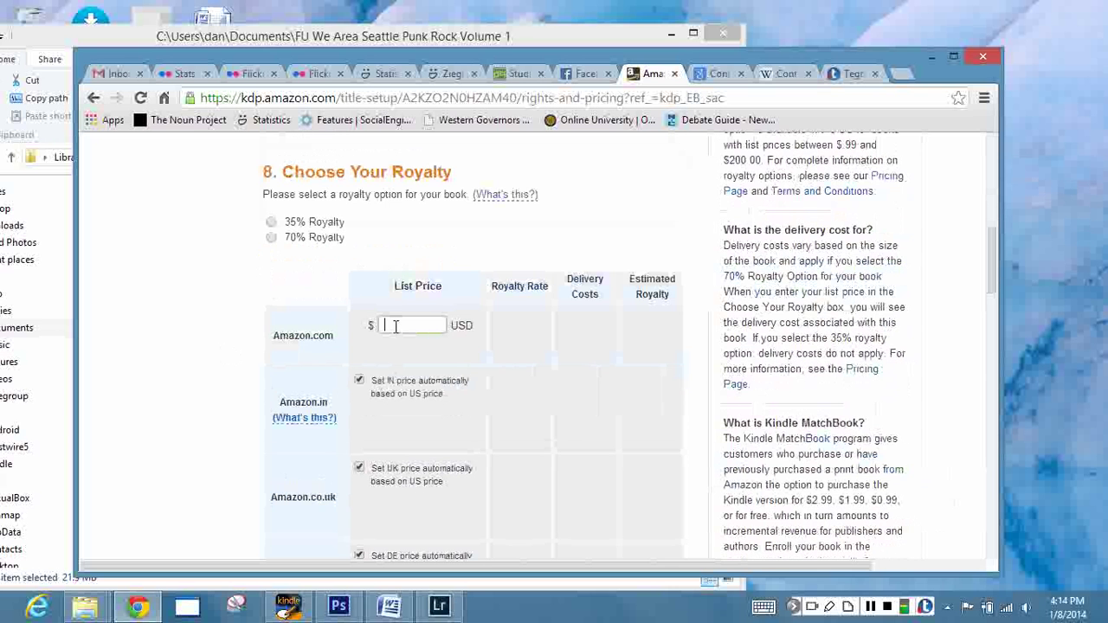
pyautogui.write('2.99')
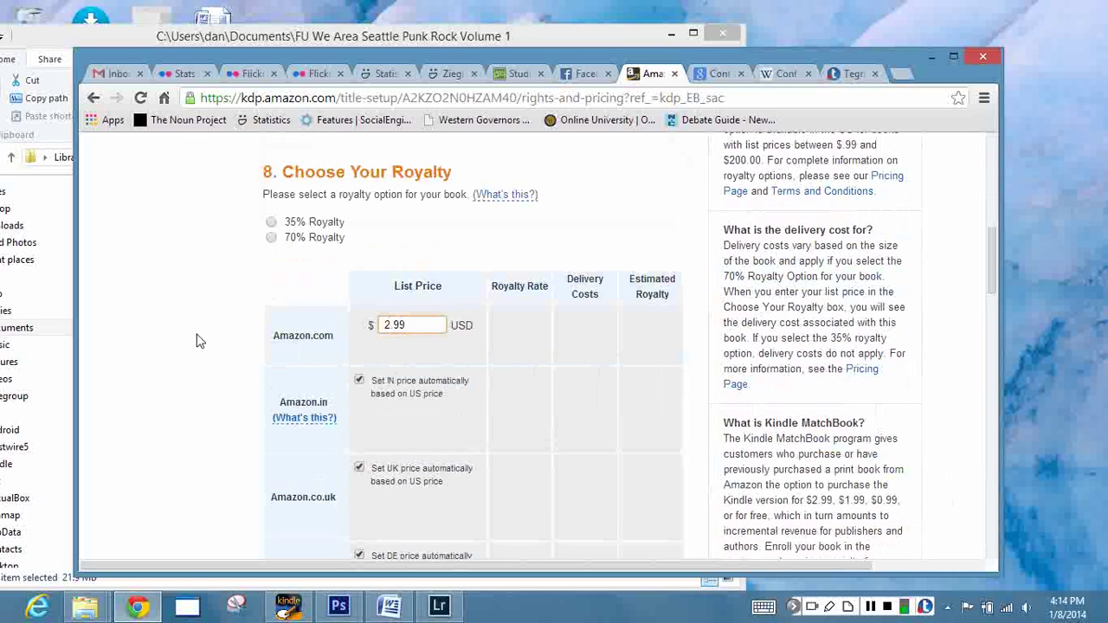
# Compare 70% and 35% royalty options, settling on 35%, and scroll to MatchBook and Lending
pyautogui.click(271, 237)
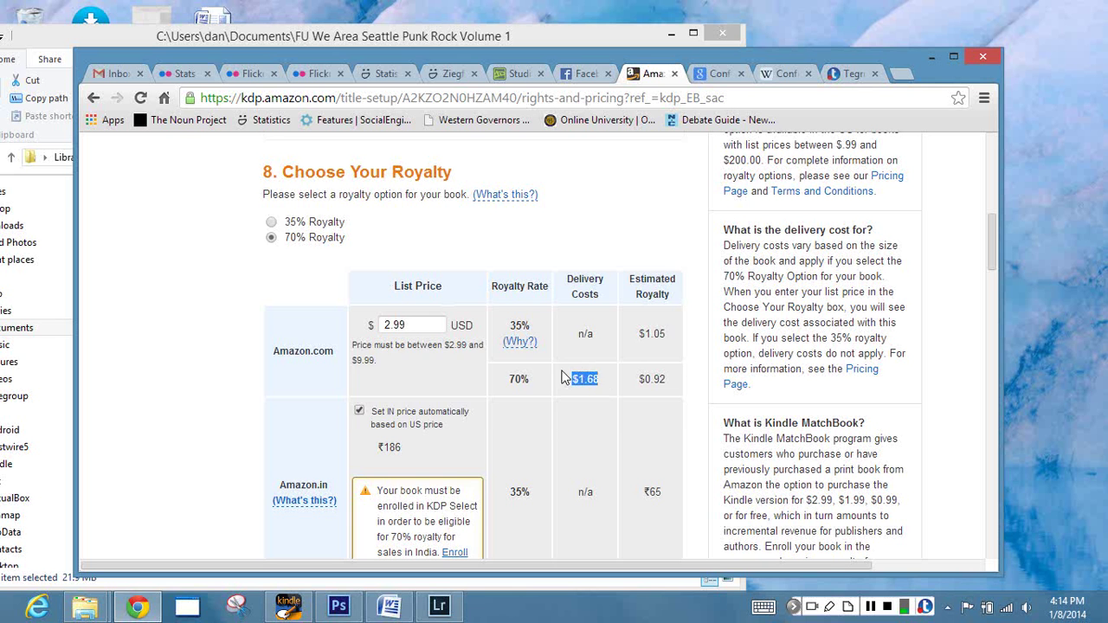
pyautogui.click(271, 221)
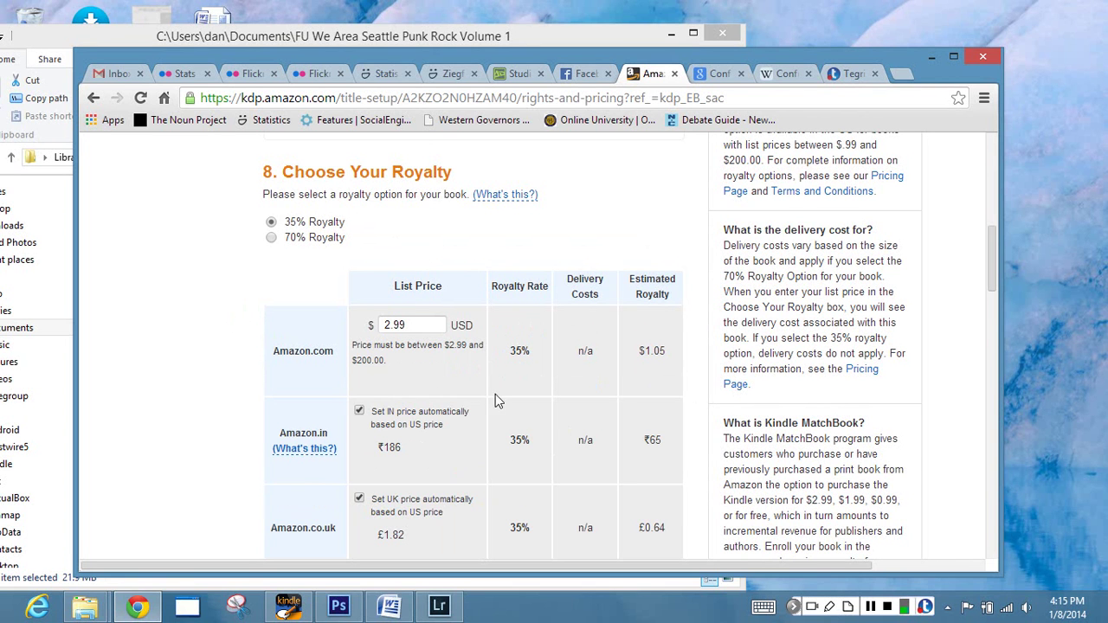
pyautogui.click(272, 240)
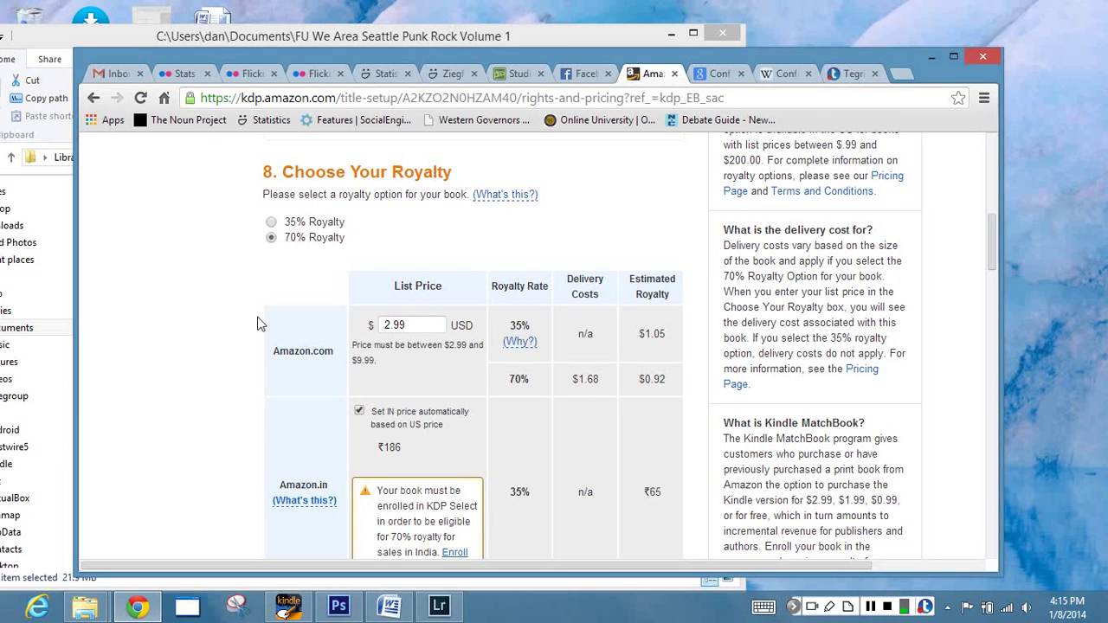
pyautogui.scroll(-1, 245, 348)
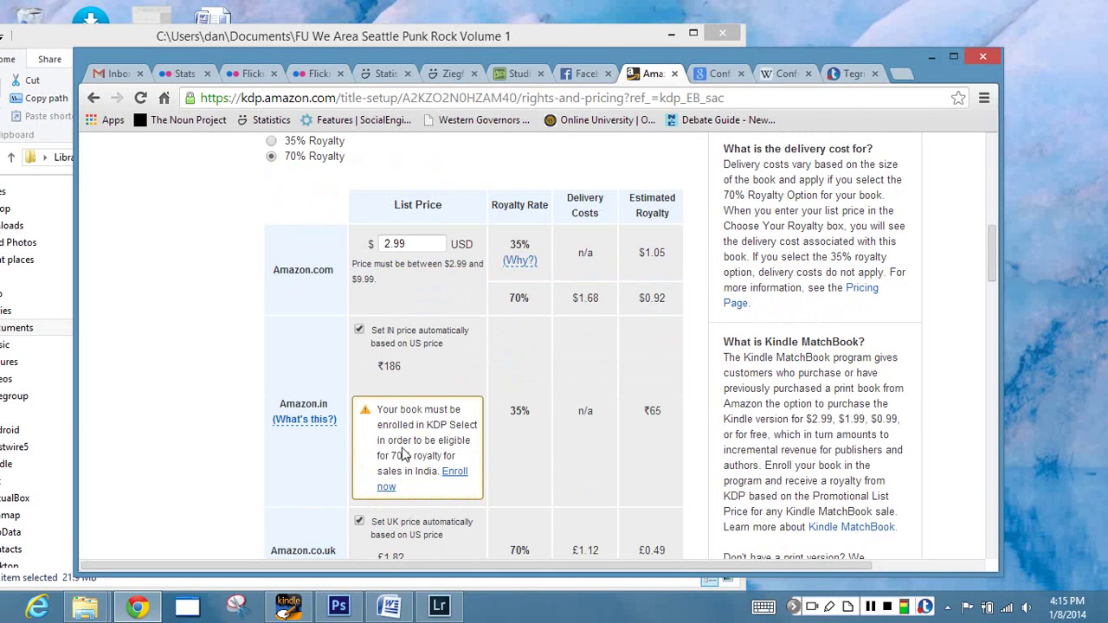
pyautogui.scroll(1, 403, 455)
pyautogui.click(271, 222)
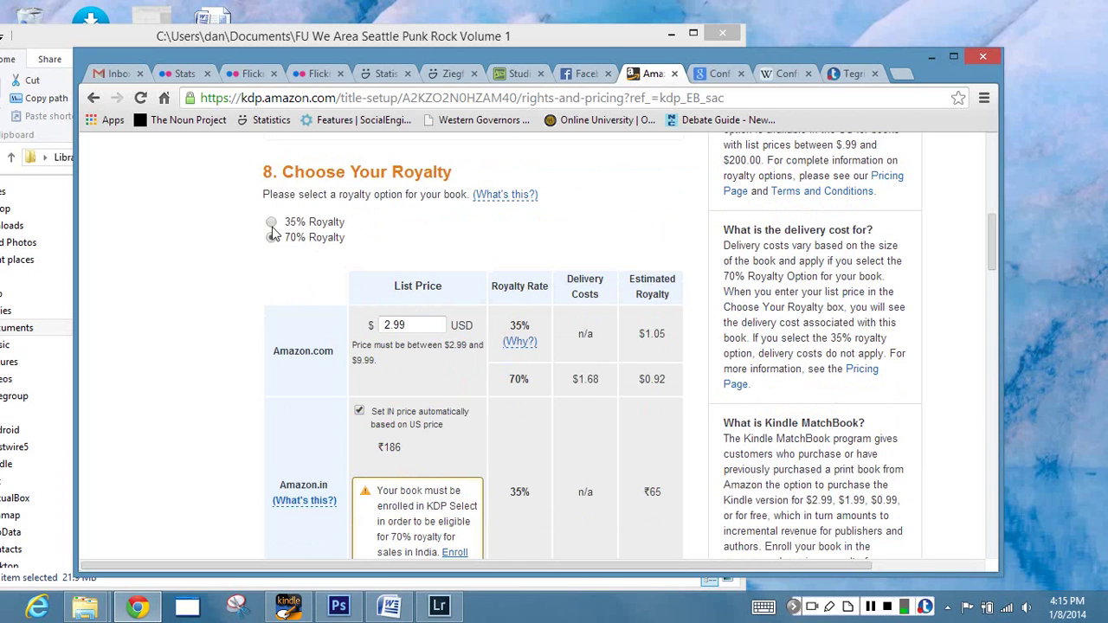
pyautogui.scroll(-1, 231, 421)
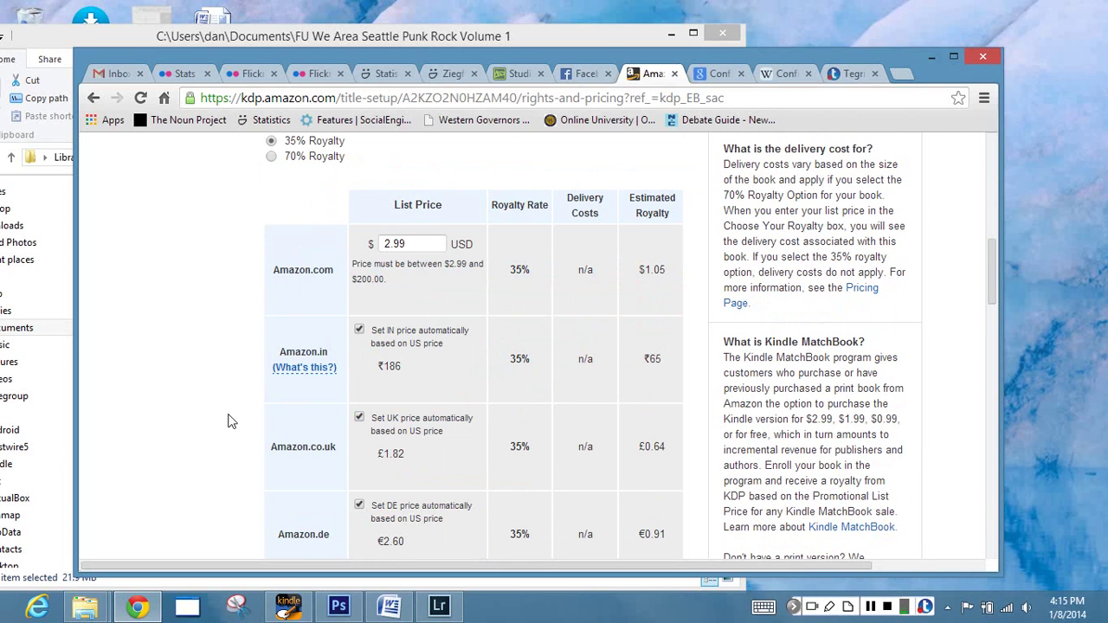
pyautogui.scroll(-10, 668, 311)
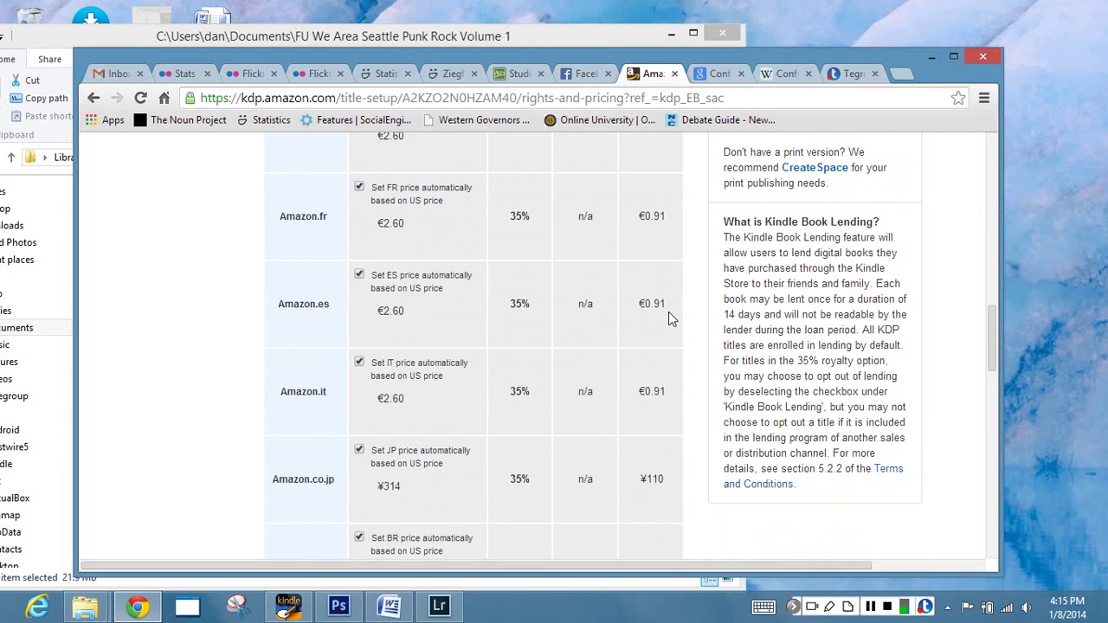
pyautogui.scroll(-4, 668, 311)
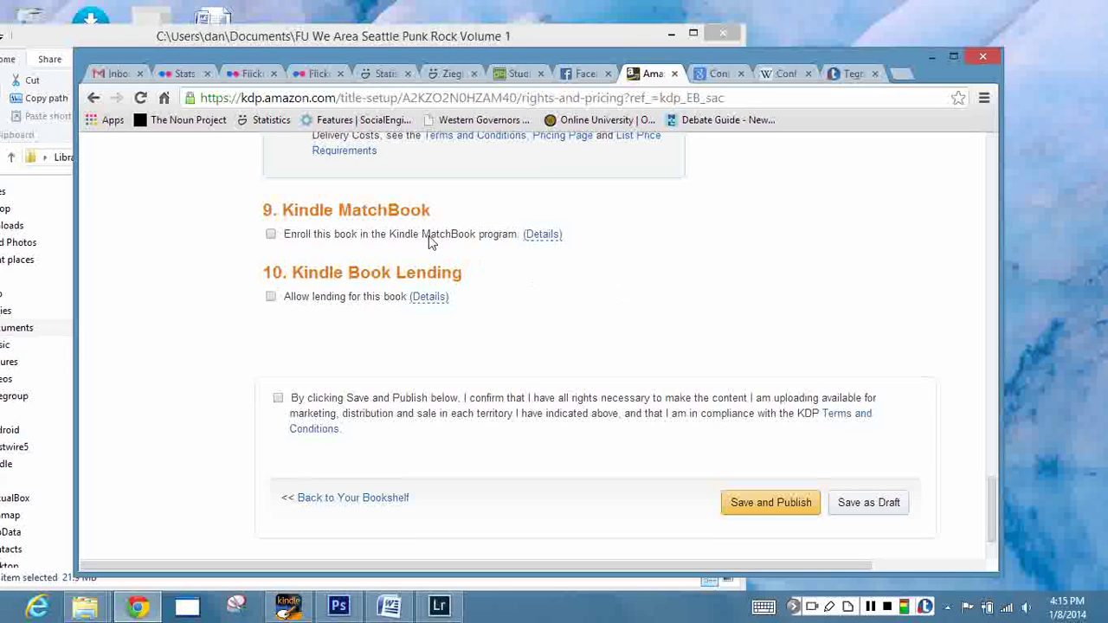
# Tick 'Allow lending for this book' and the rights confirmation, then Save and Publish
pyautogui.click(270, 297)
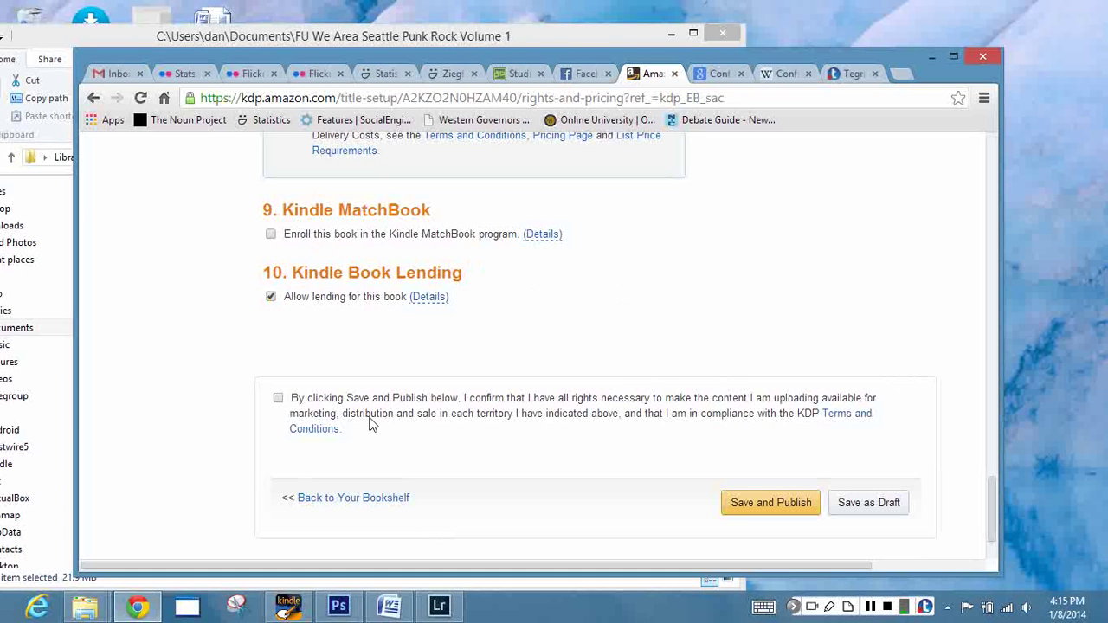
pyautogui.click(278, 398)
pyautogui.click(753, 506)
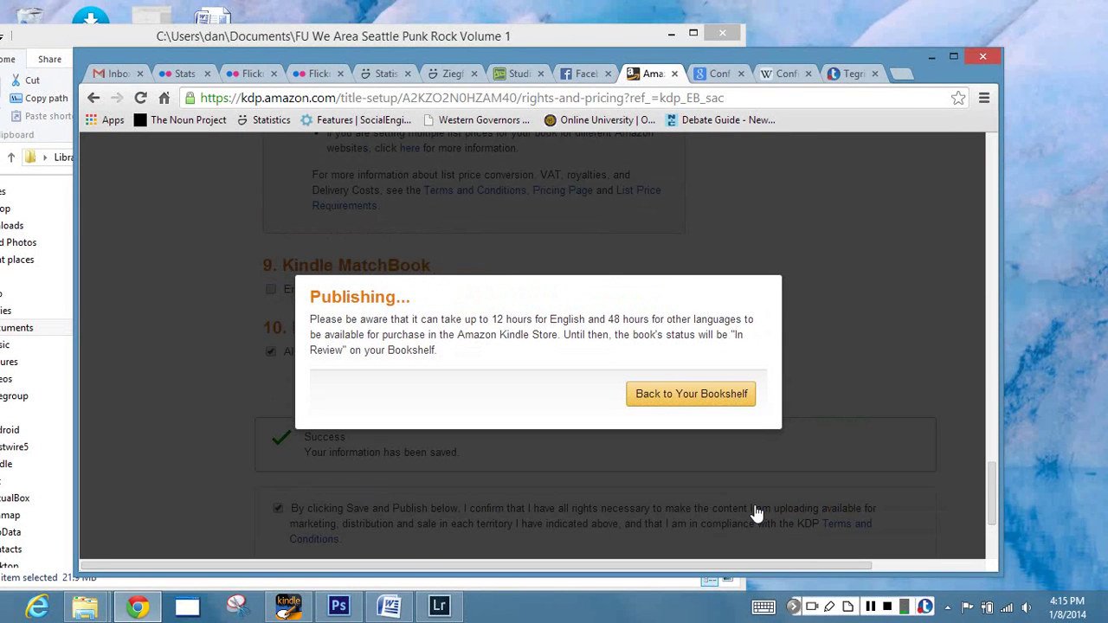
# Return to the bookshelf and open The Temple of Heaven's US store link
pyautogui.click(691, 394)
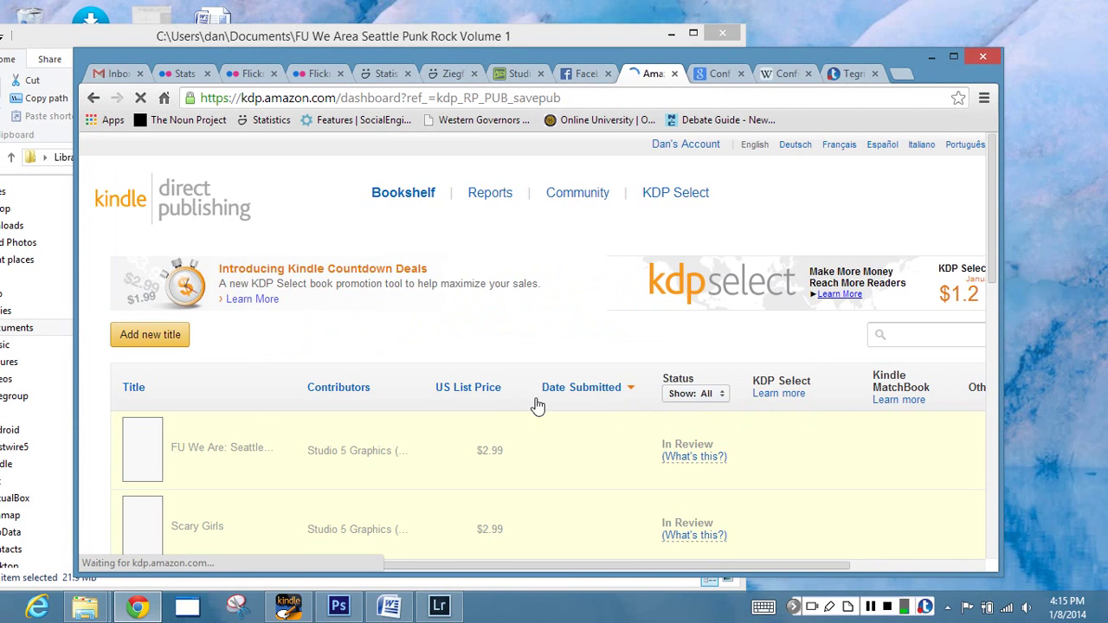
pyautogui.scroll(-2, 530, 407)
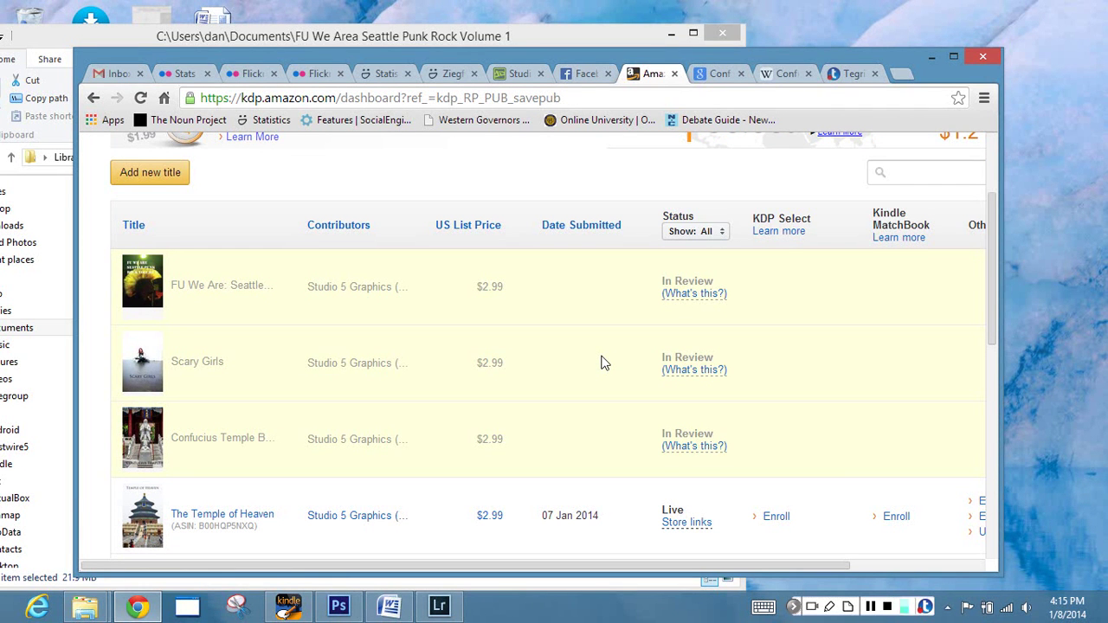
pyautogui.scroll(-3, 527, 380)
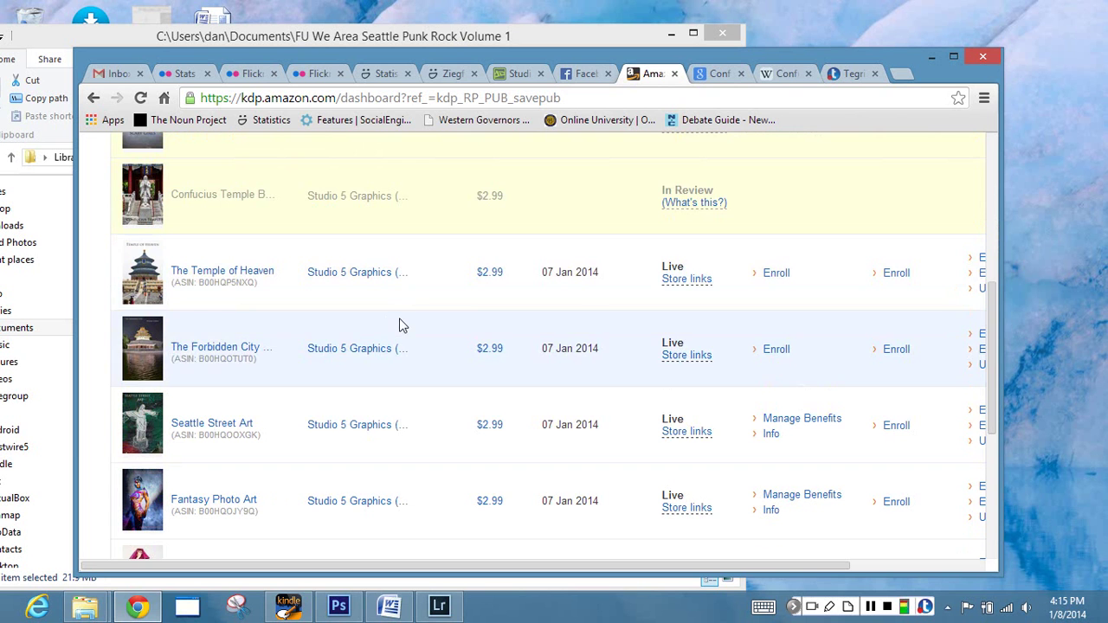
pyautogui.moveTo(688, 287)
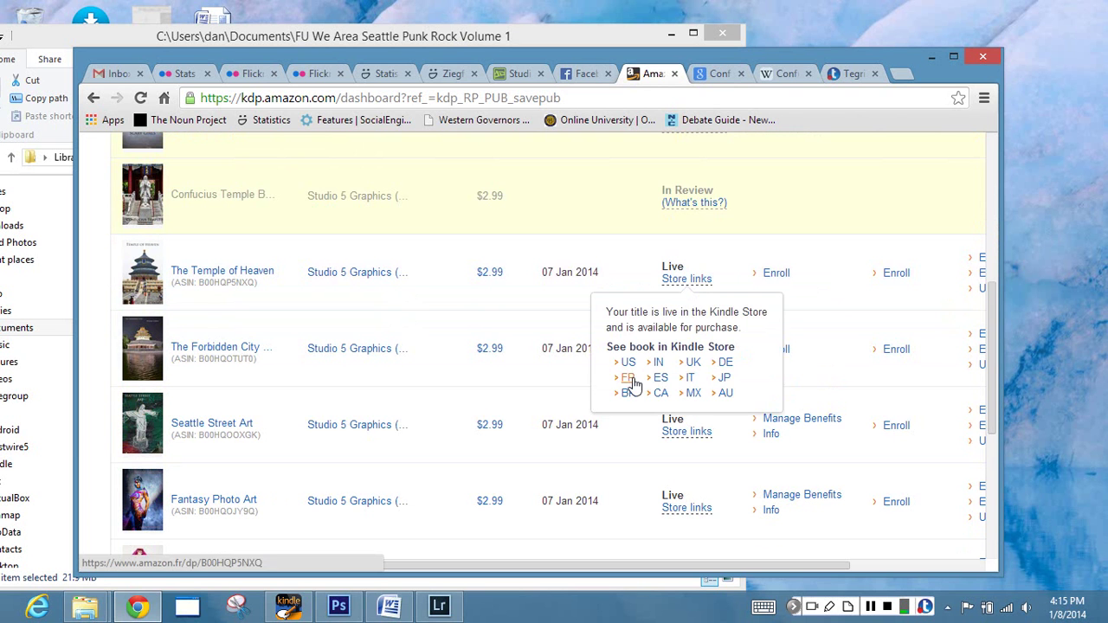
pyautogui.click(628, 363)
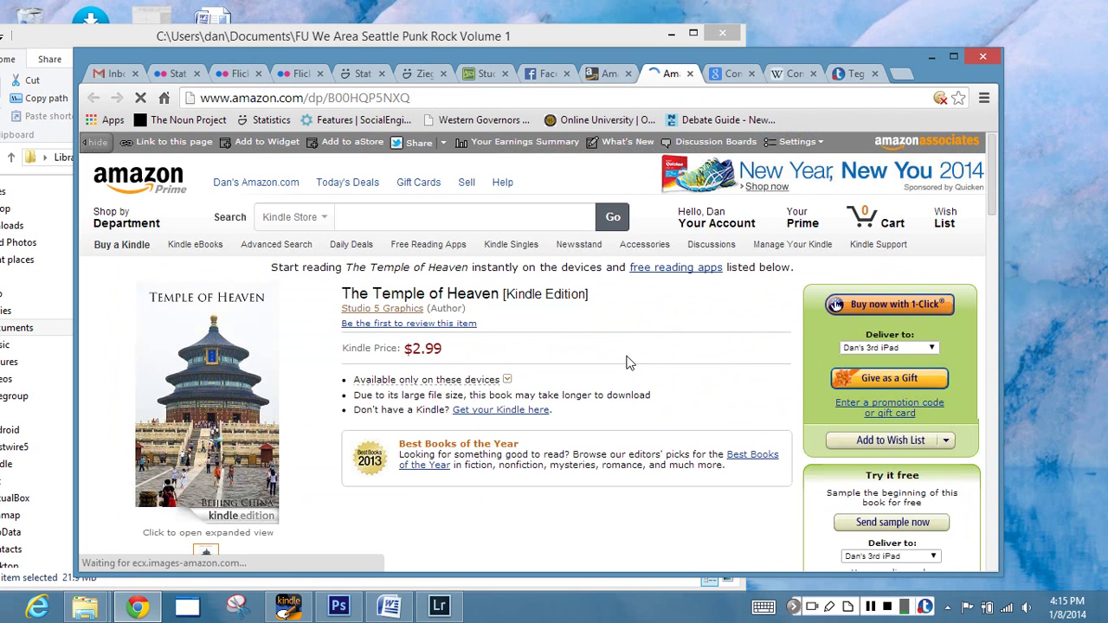
# Scroll through The Temple of Heaven Kindle Edition product page
pyautogui.scroll(-3, 628, 363)
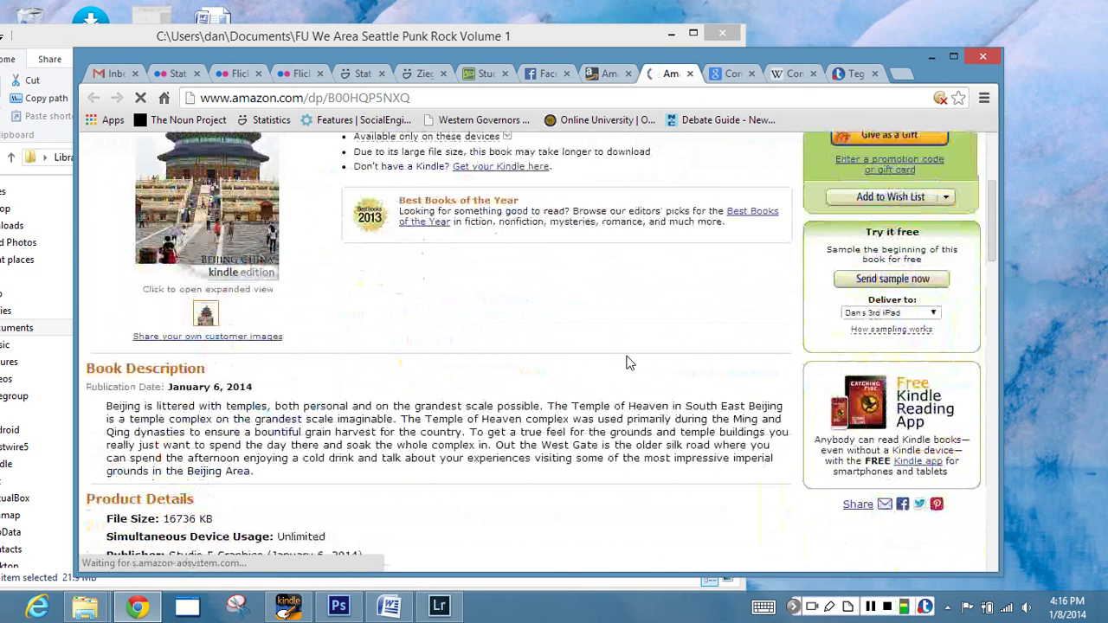
pyautogui.scroll(2, 629, 363)
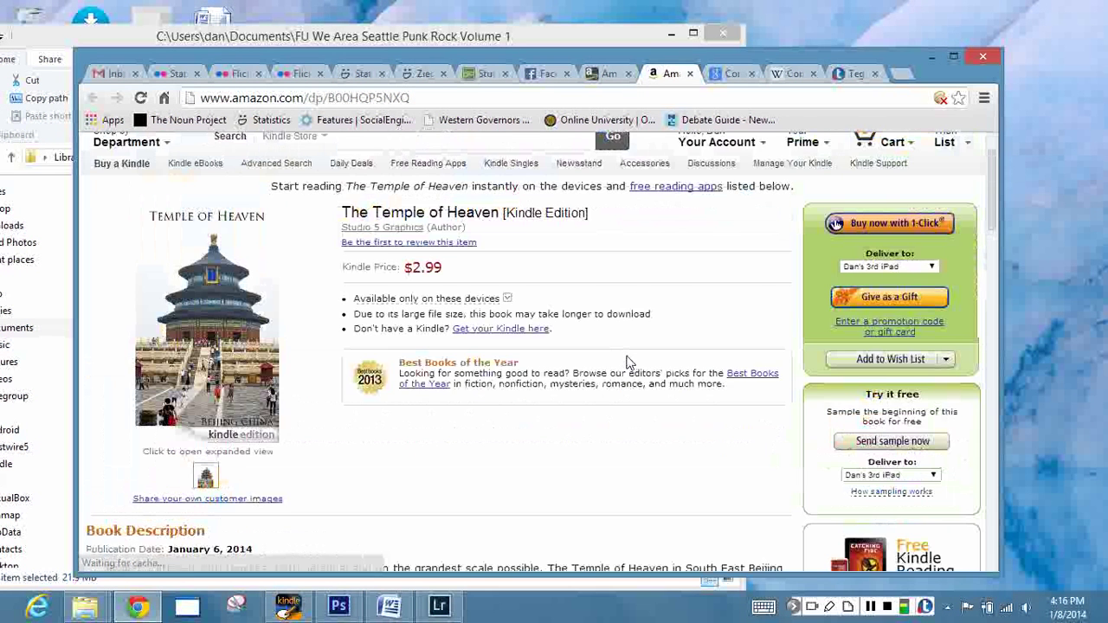
pyautogui.scroll(-4, 628, 364)
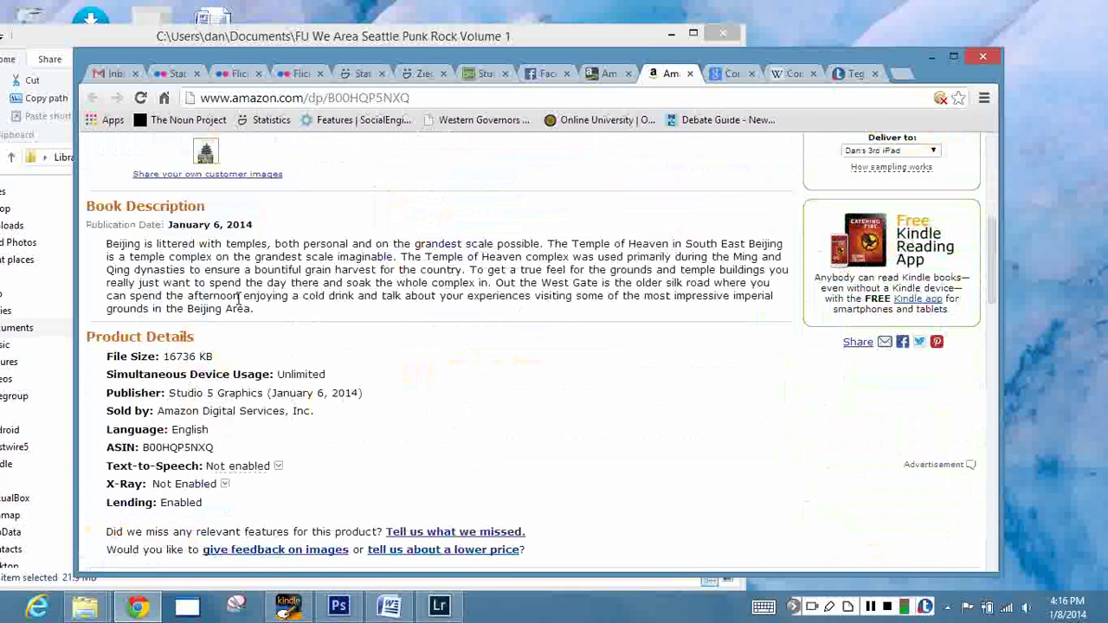
pyautogui.scroll(-2, 490, 388)
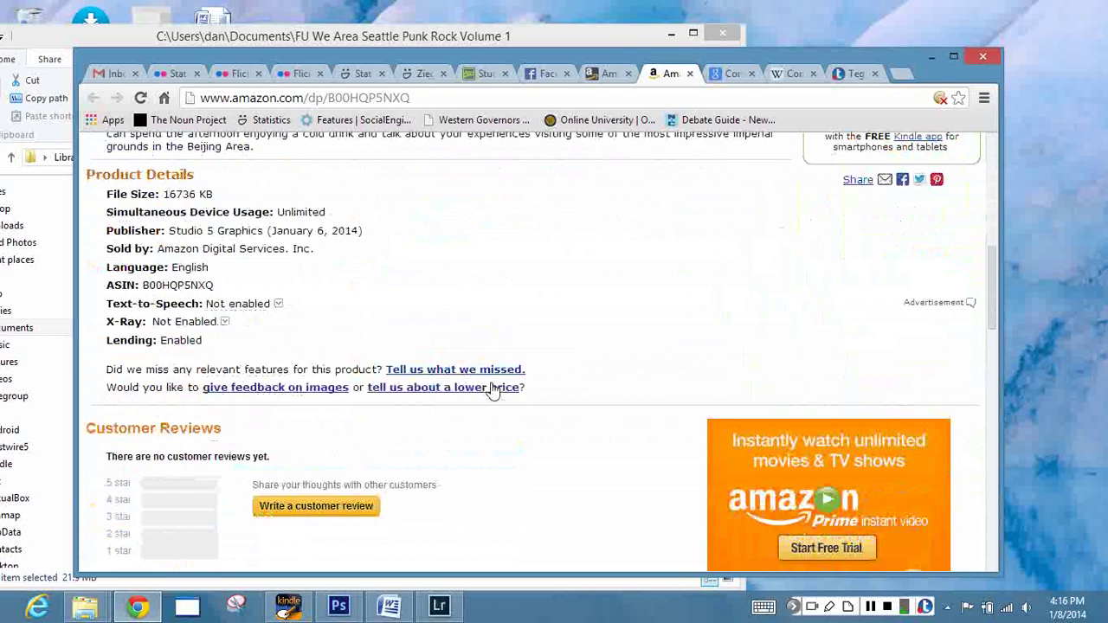
pyautogui.scroll(-7, 490, 389)
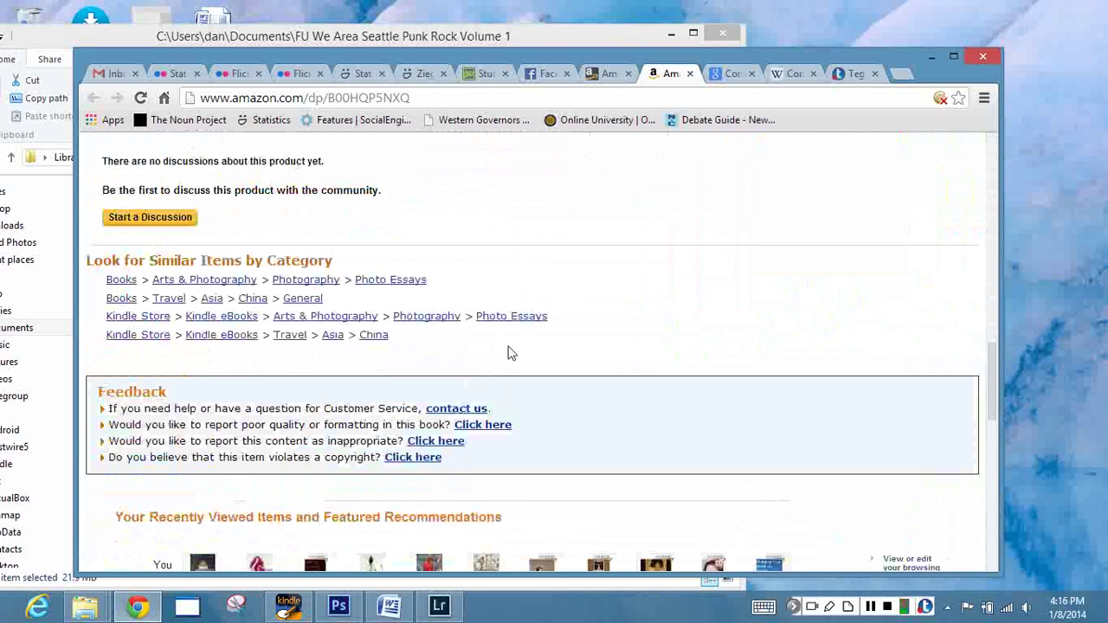
pyautogui.scroll(-2, 508, 353)
pyautogui.scroll(-3, 509, 354)
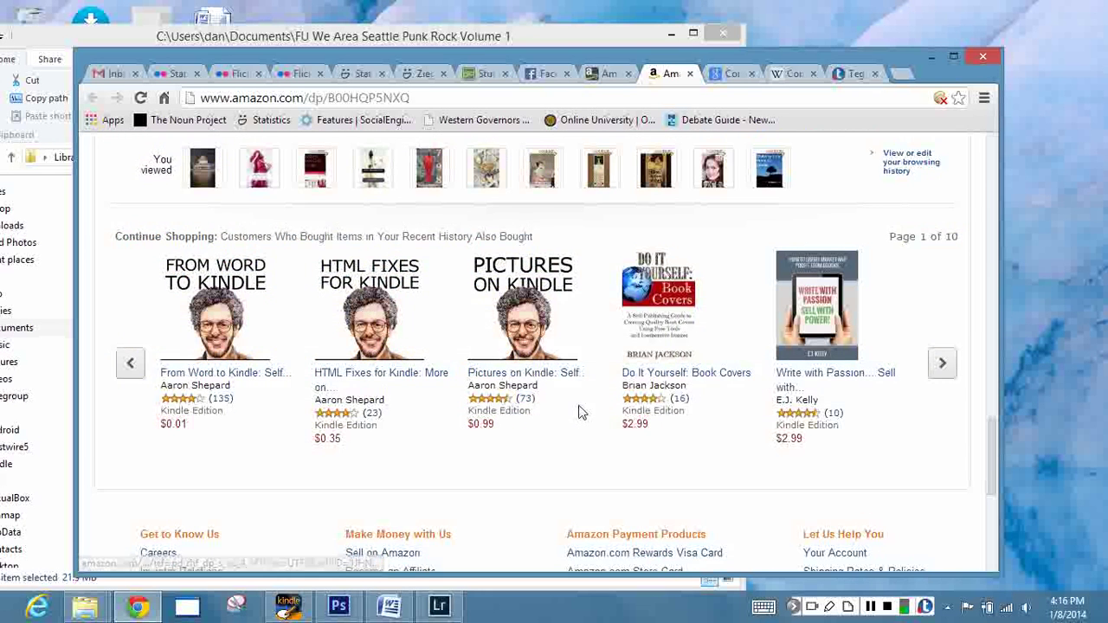
pyautogui.scroll(15, 578, 408)
pyautogui.scroll(3, 580, 405)
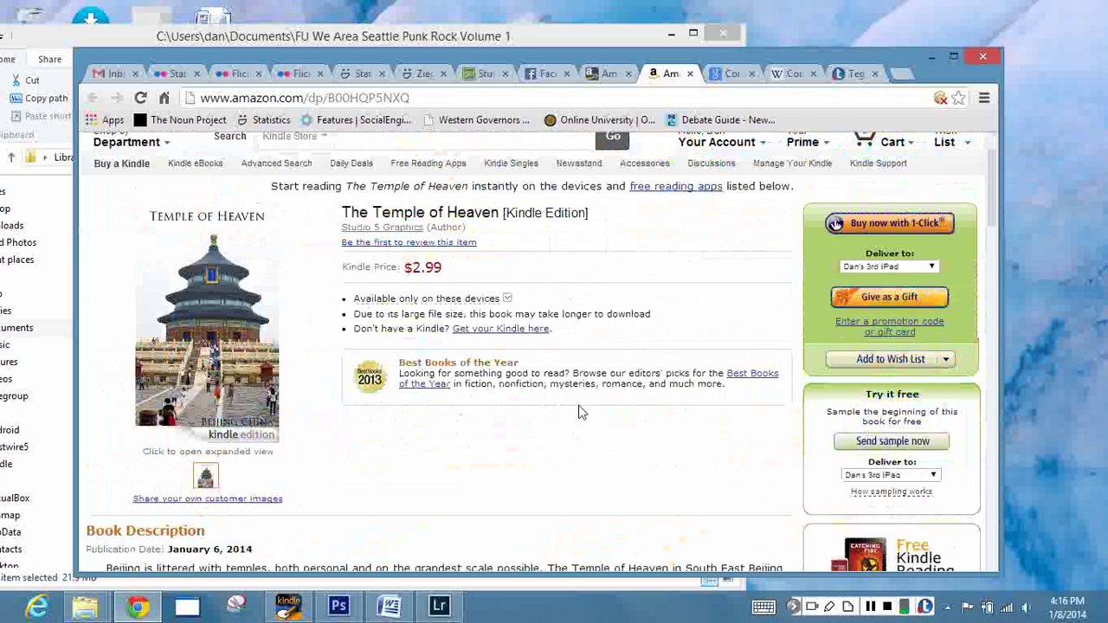
pyautogui.scroll(1, 580, 412)
pyautogui.scroll(-2, 579, 413)
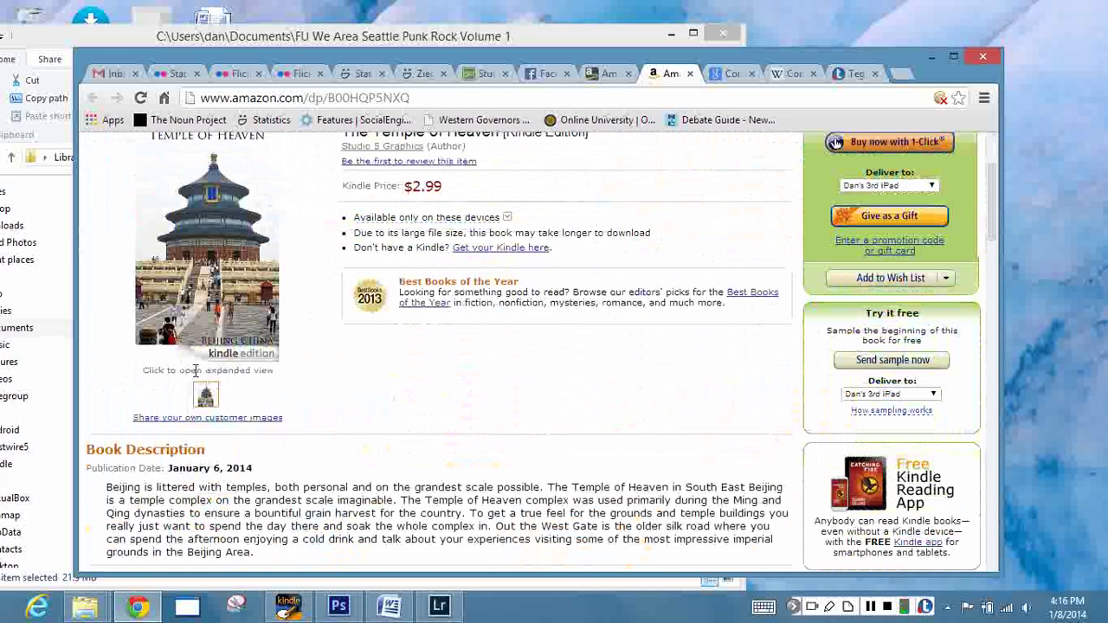
# Enlarge and close the book cover image, then return to the KDP bookshelf tab
pyautogui.click(218, 325)
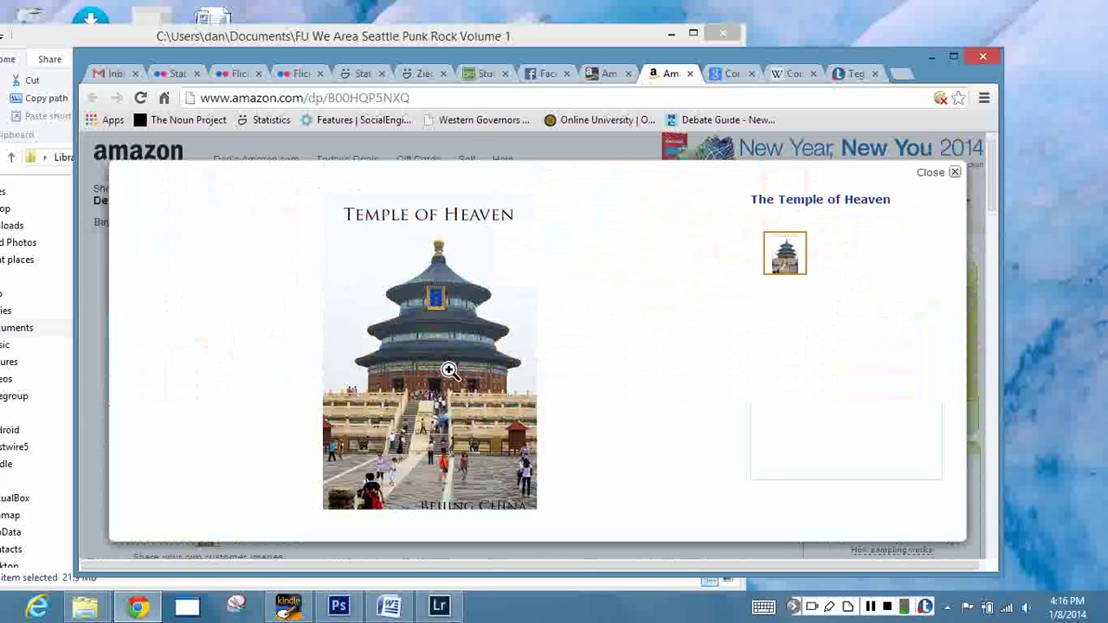
pyautogui.click(927, 173)
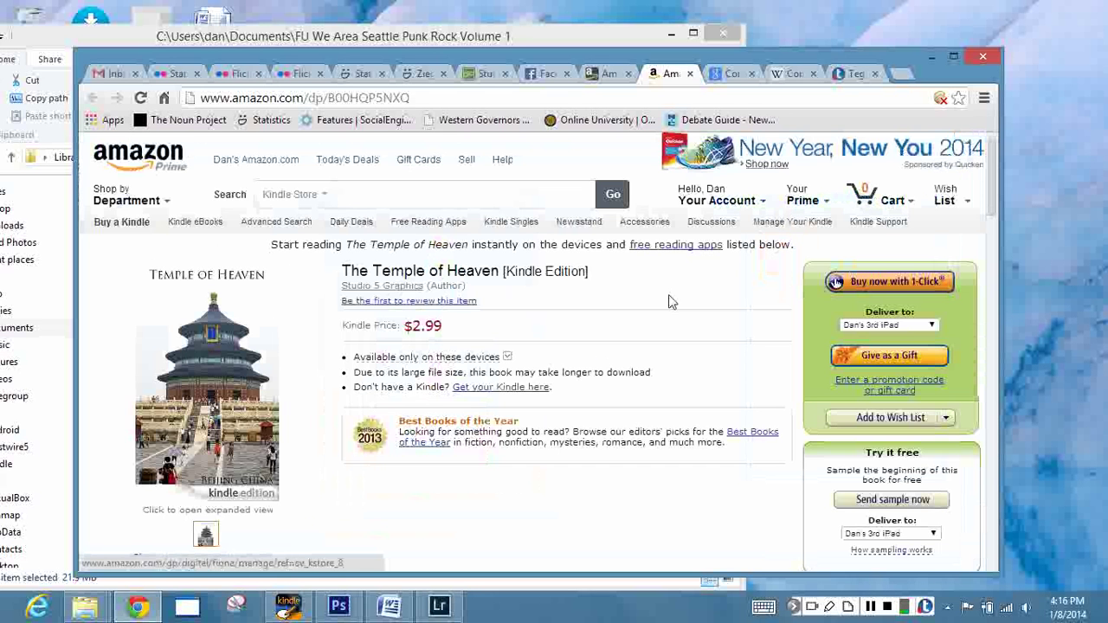
pyautogui.scroll(-5, 582, 397)
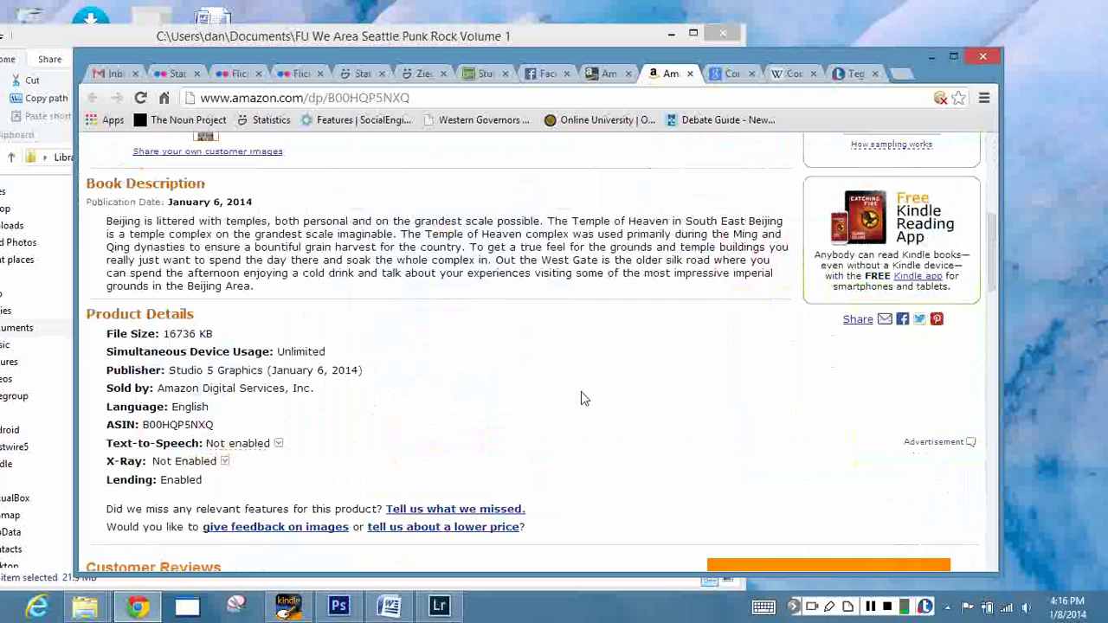
pyautogui.scroll(-3, 581, 392)
pyautogui.scroll(8, 583, 394)
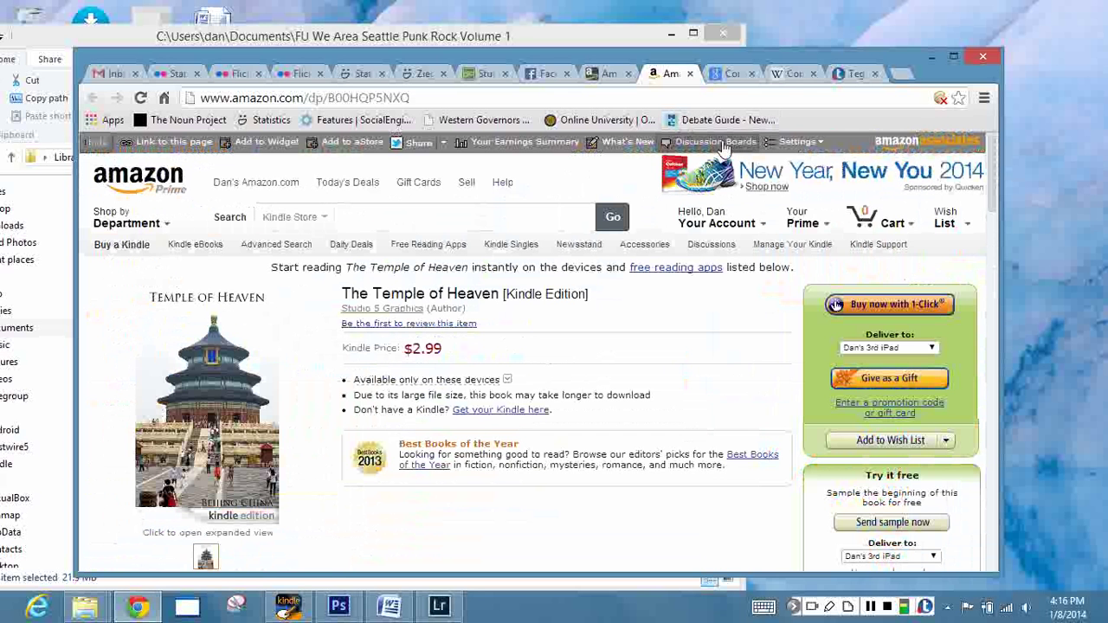
pyautogui.click(608, 76)
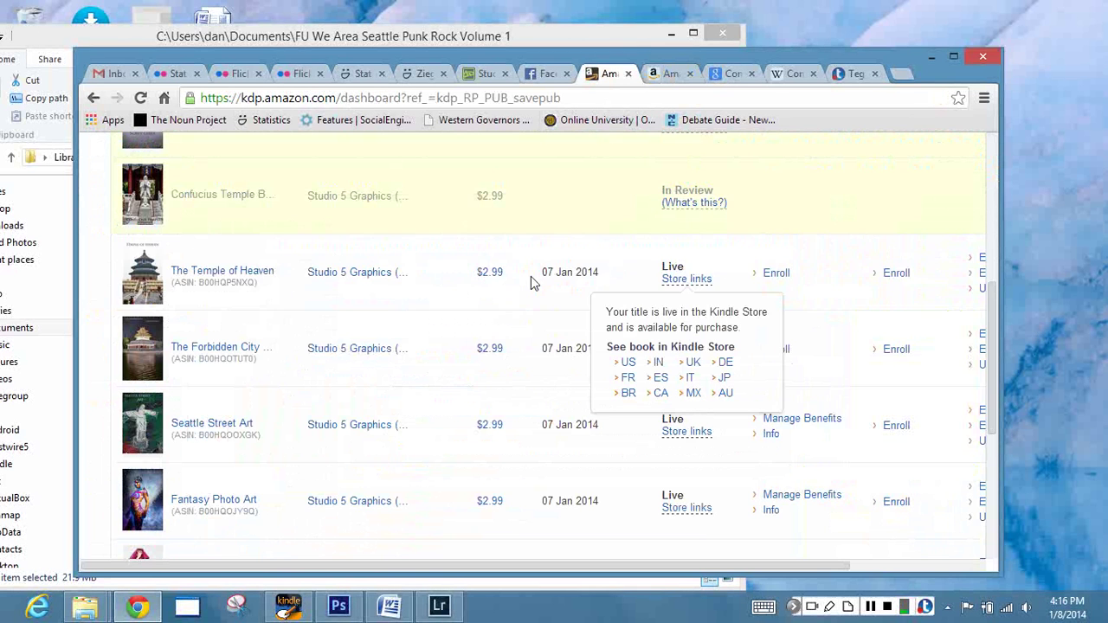